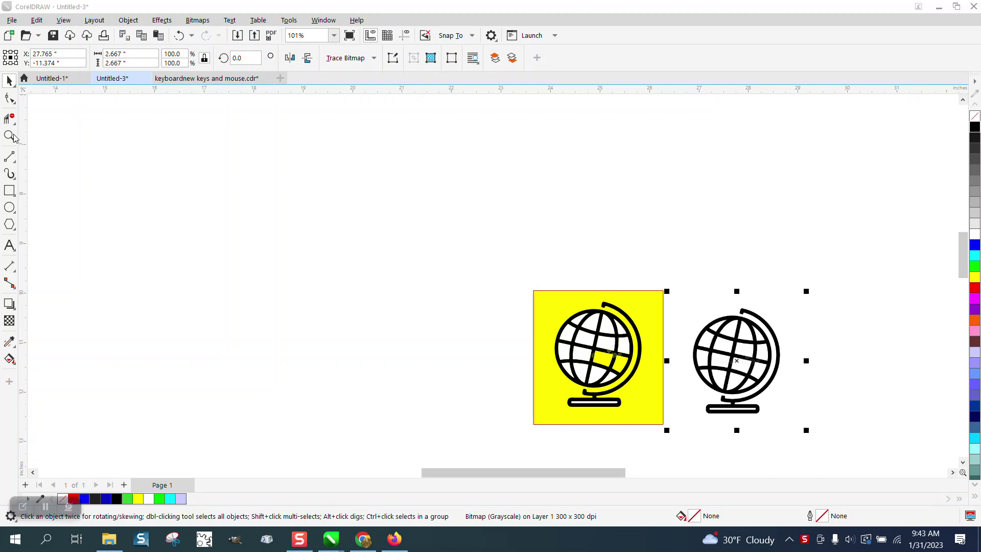
# Zoom in on the plain reference globe to study its grid lines
pyautogui.click(10, 136)
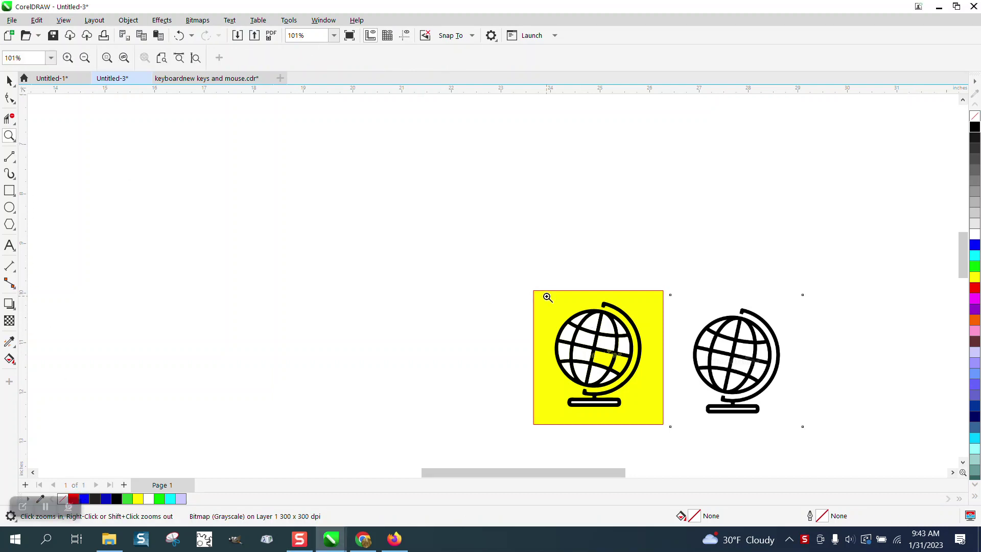
pyautogui.moveTo(735, 300); pyautogui.dragTo(816, 396)
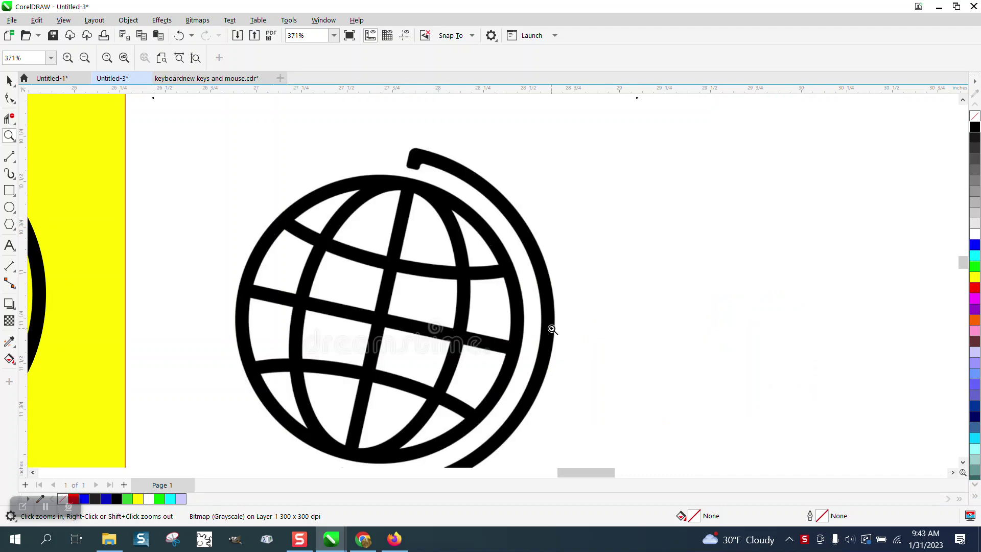
pyautogui.click(549, 302)
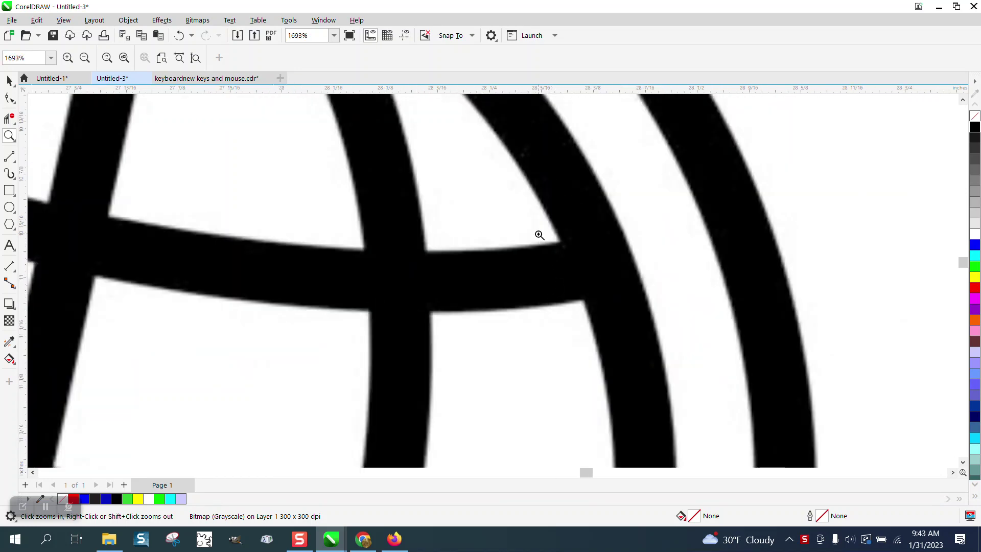
pyautogui.scroll(2, 613, 285)
pyautogui.scroll(-4, 613, 285)
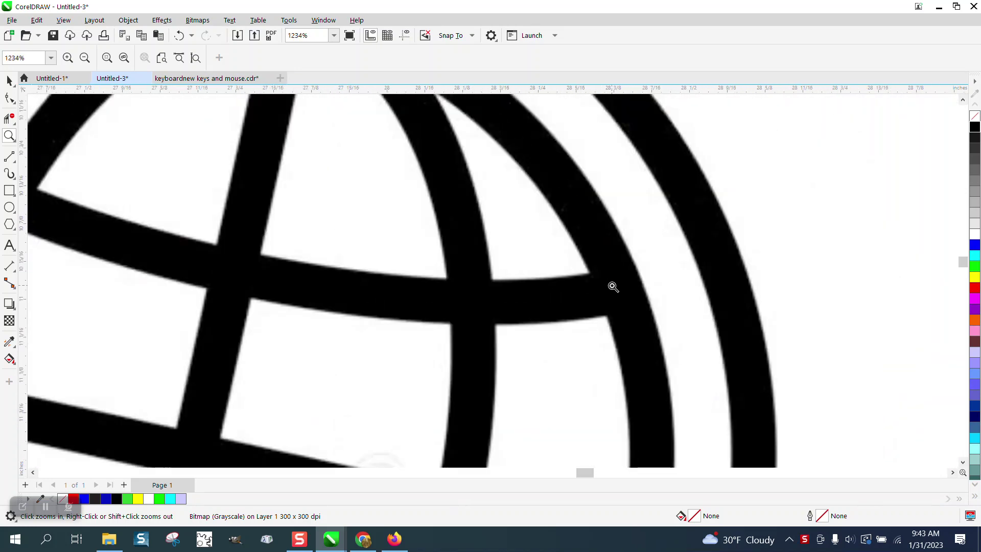
pyautogui.scroll(-4, 613, 286)
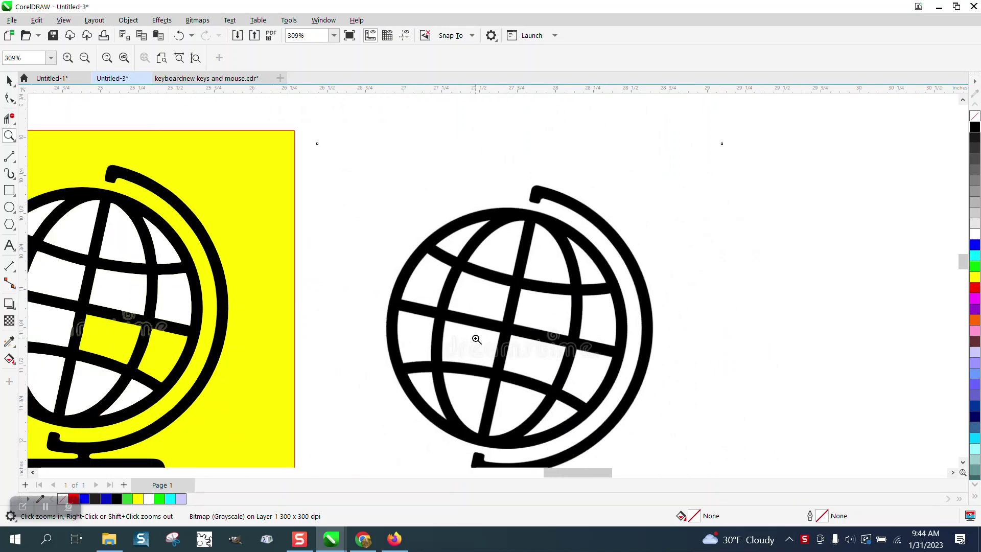
pyautogui.scroll(-1, 450, 348)
pyautogui.scroll(7, 321, 348)
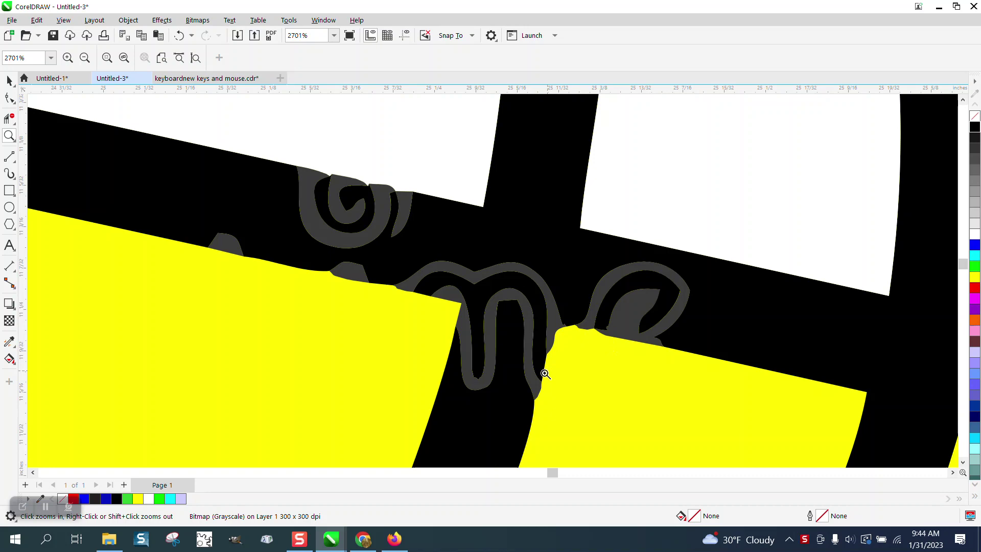
pyautogui.scroll(-7, 545, 373)
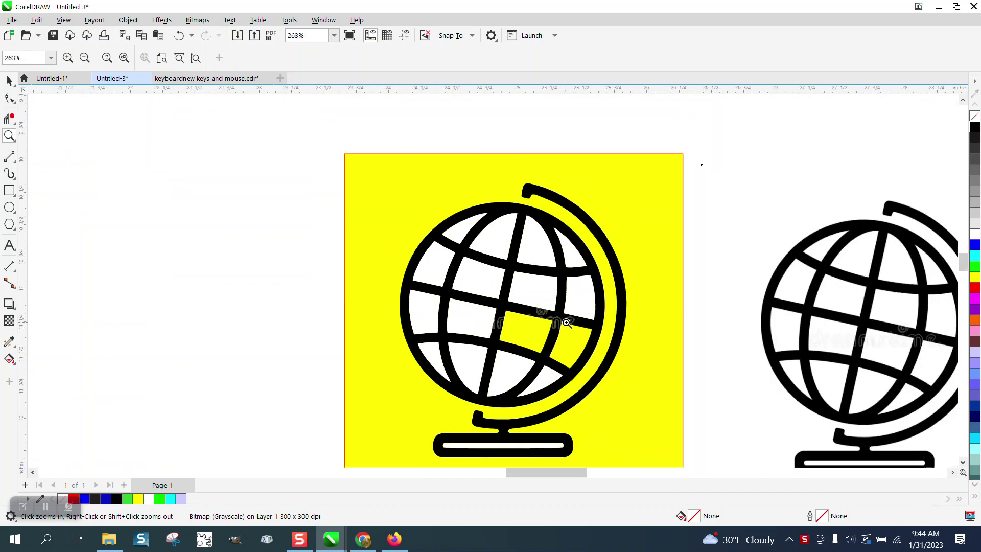
pyautogui.scroll(-1, 566, 323)
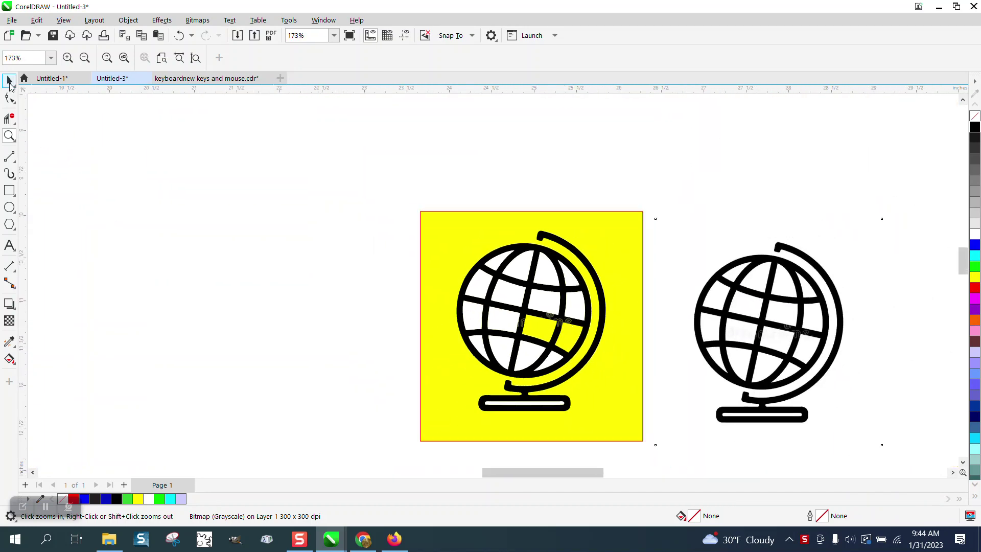
# Draw a circle left of the yellow image and size it to 2 inches
pyautogui.click(10, 82)
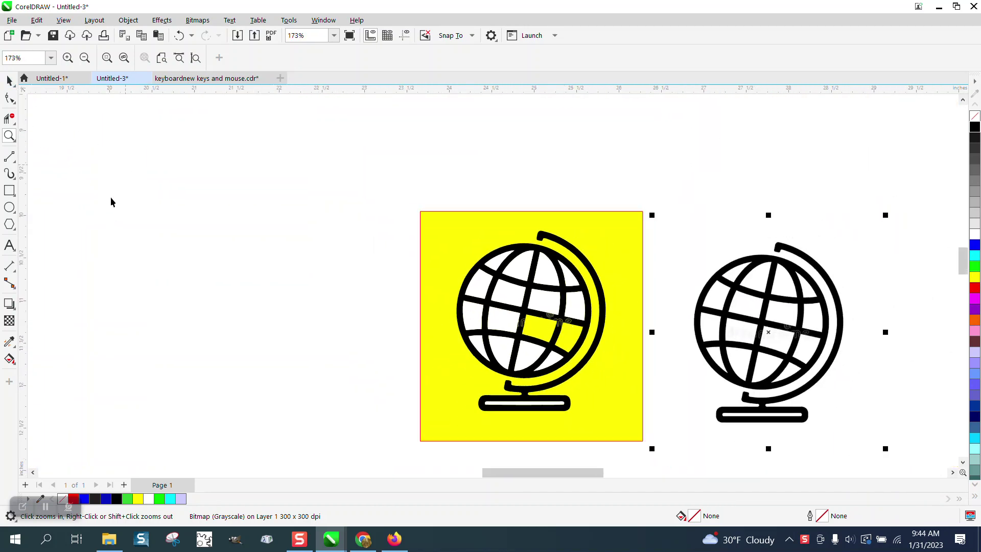
pyautogui.click(10, 207)
pyautogui.moveTo(345, 237); pyautogui.dragTo(228, 374)
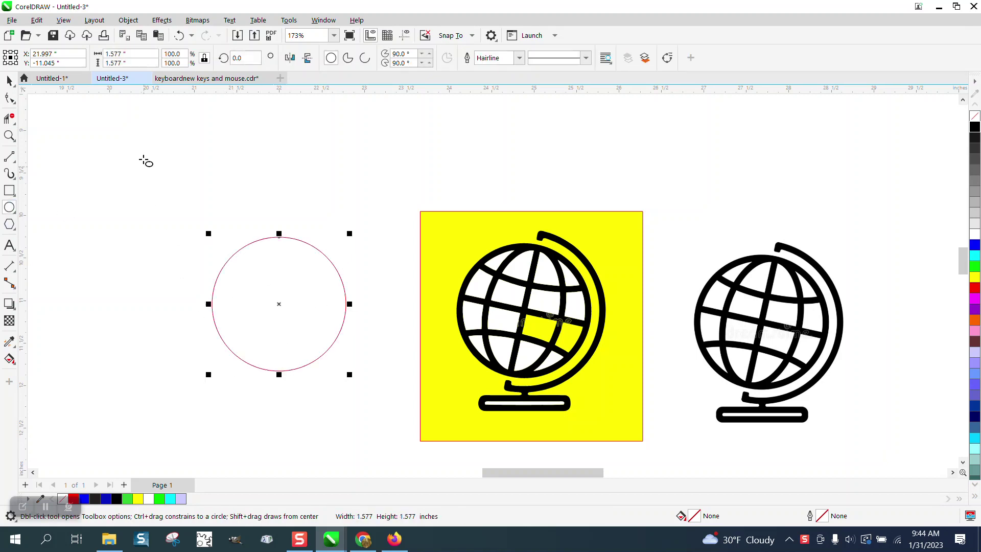
pyautogui.click(144, 55)
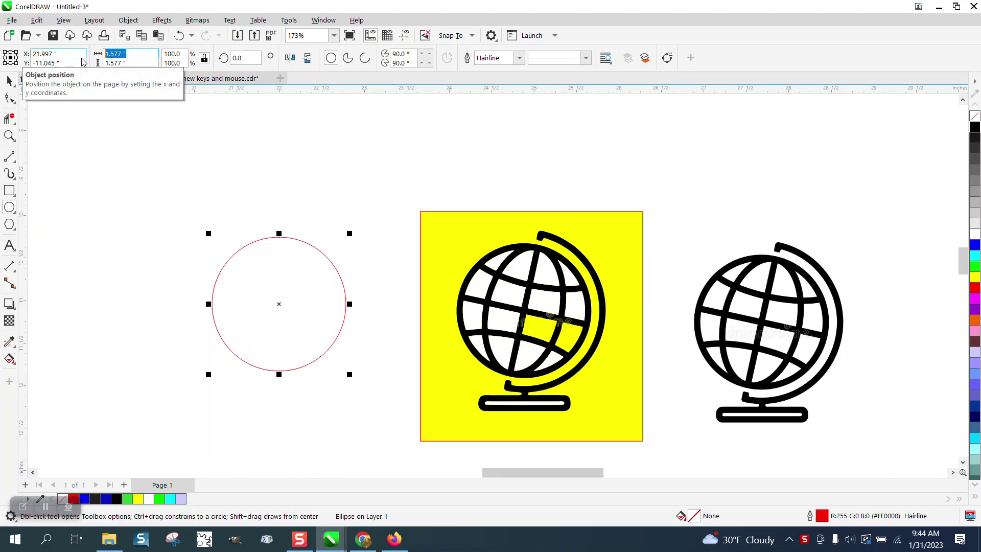
pyautogui.write('2')
pyautogui.press('Return')
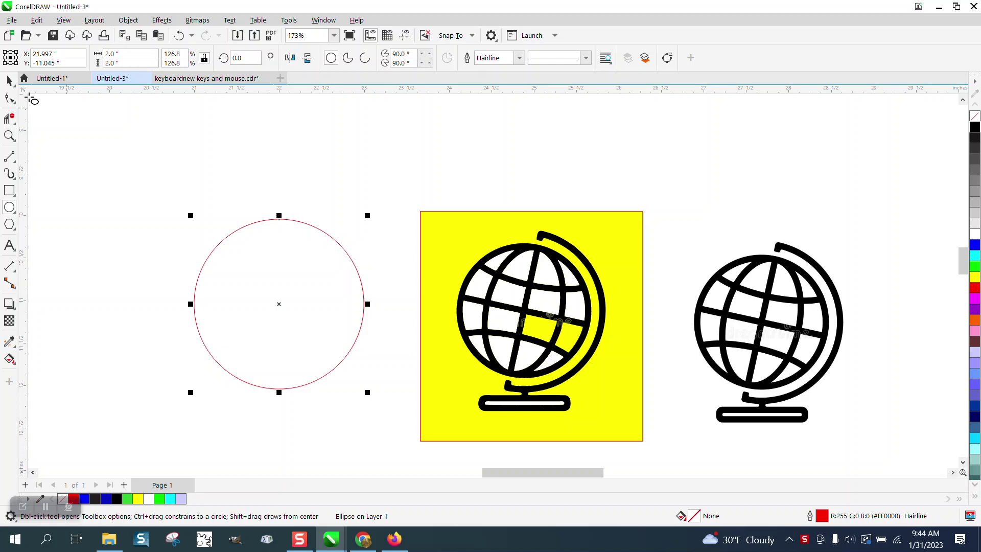
# Move the plain globe bitmap beside the circle and zoom in on both
pyautogui.click(9, 80)
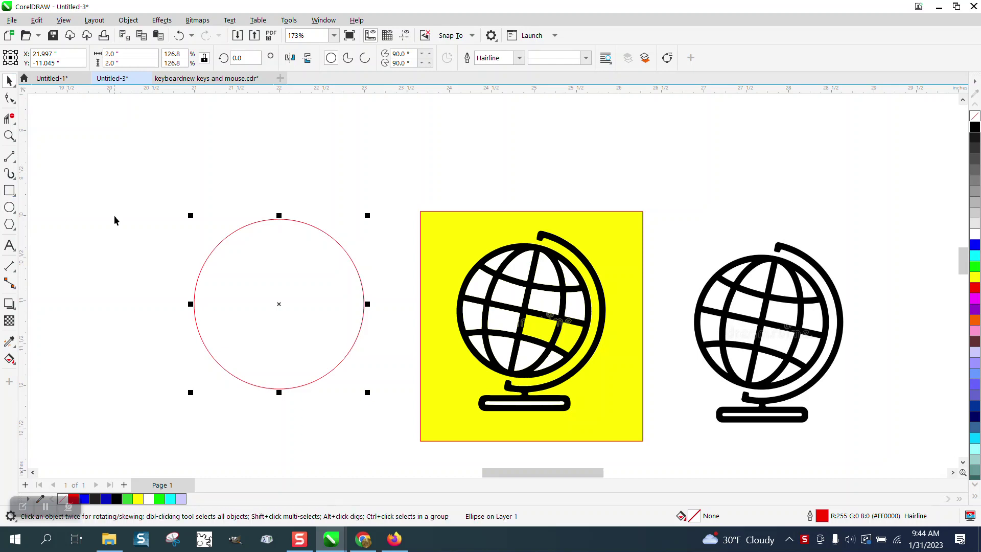
pyautogui.scroll(-1, 114, 219)
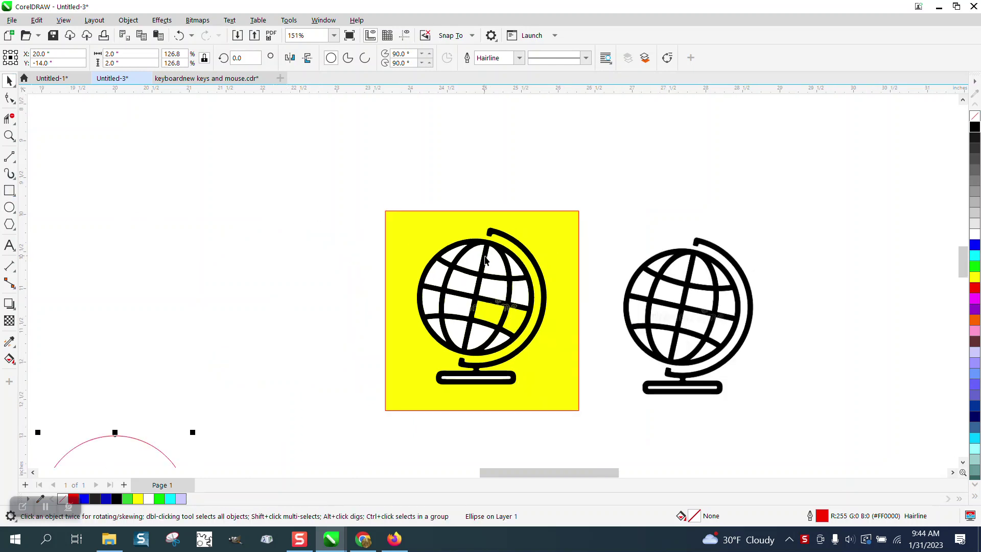
pyautogui.scroll(-3, 485, 260)
pyautogui.click(414, 381)
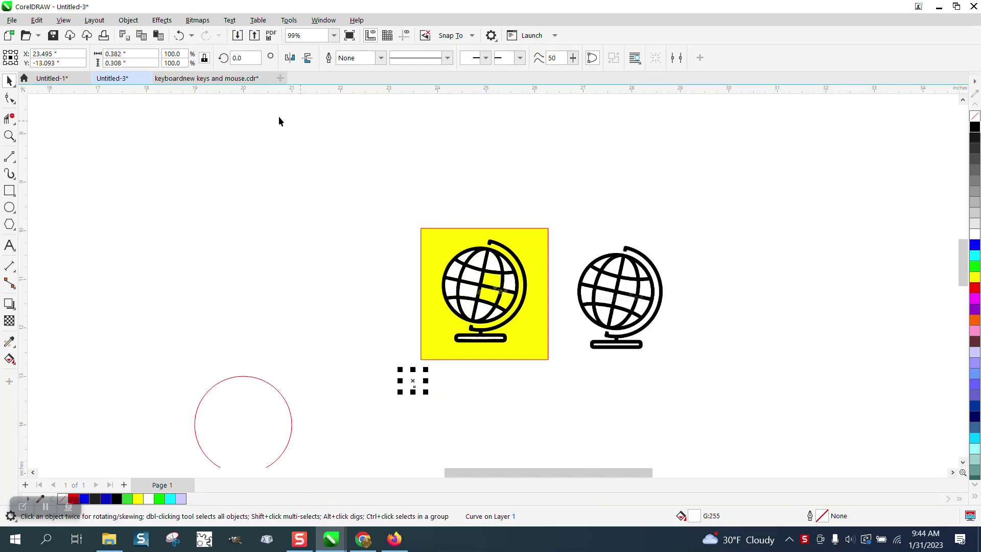
pyautogui.moveTo(605, 339)
pyautogui.mouseDown()
pyautogui.moveTo(464, 450)
pyautogui.moveTo(394, 417)
pyautogui.moveTo(376, 463)
pyautogui.mouseUp()
pyautogui.click(10, 136)
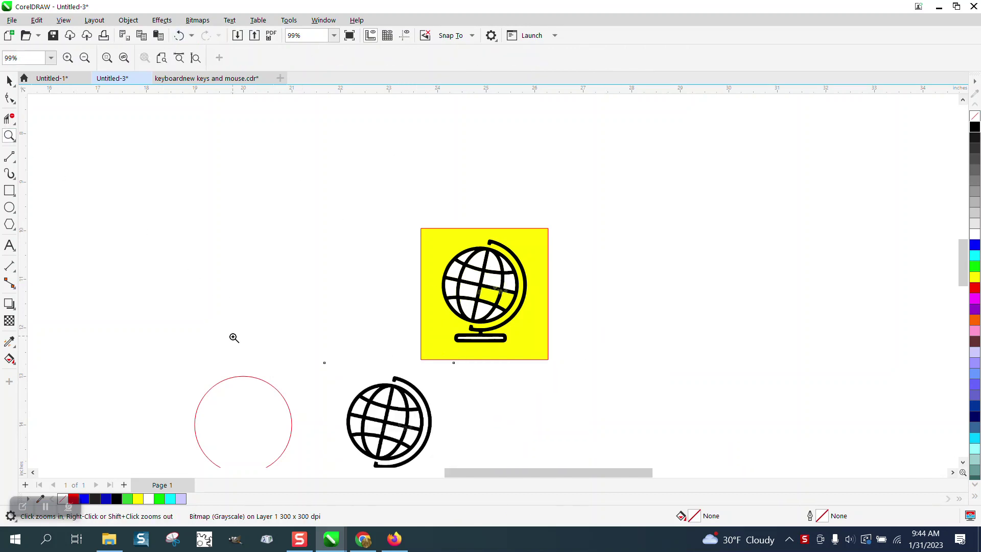
pyautogui.scroll(-2, 235, 336)
pyautogui.moveTo(357, 426); pyautogui.dragTo(357, 426)
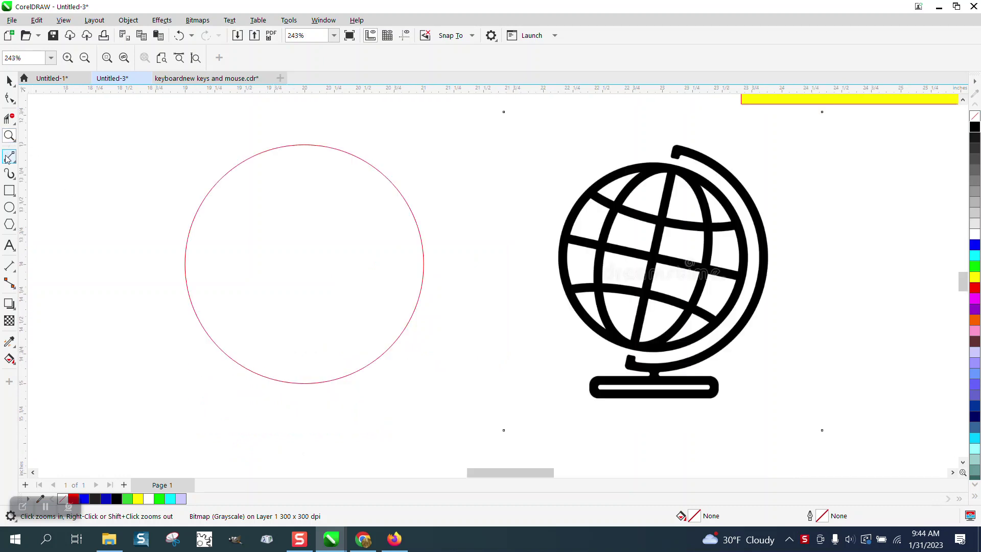
pyautogui.click(9, 80)
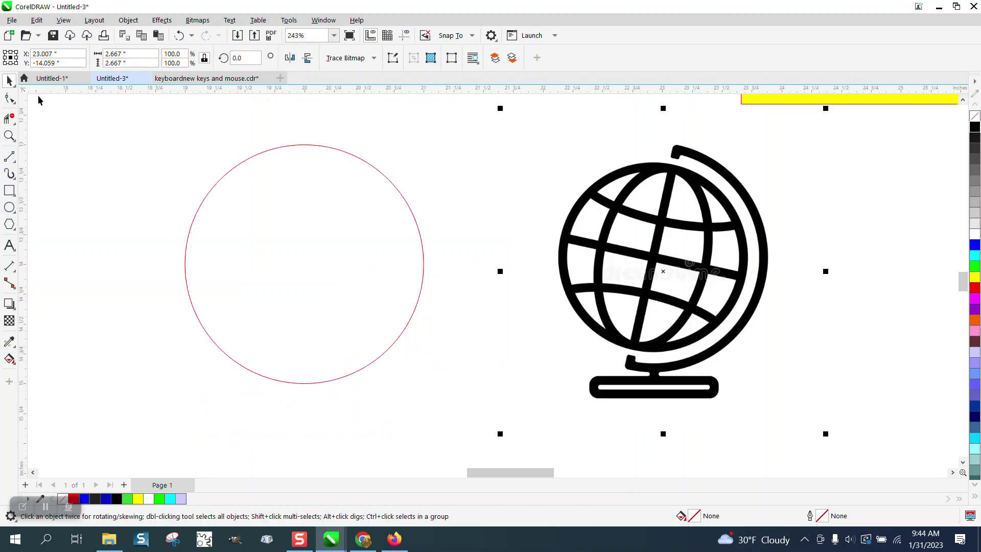
# Make a narrower vertical ellipse from the circle
pyautogui.click(209, 190)
pyautogui.click(211, 190)
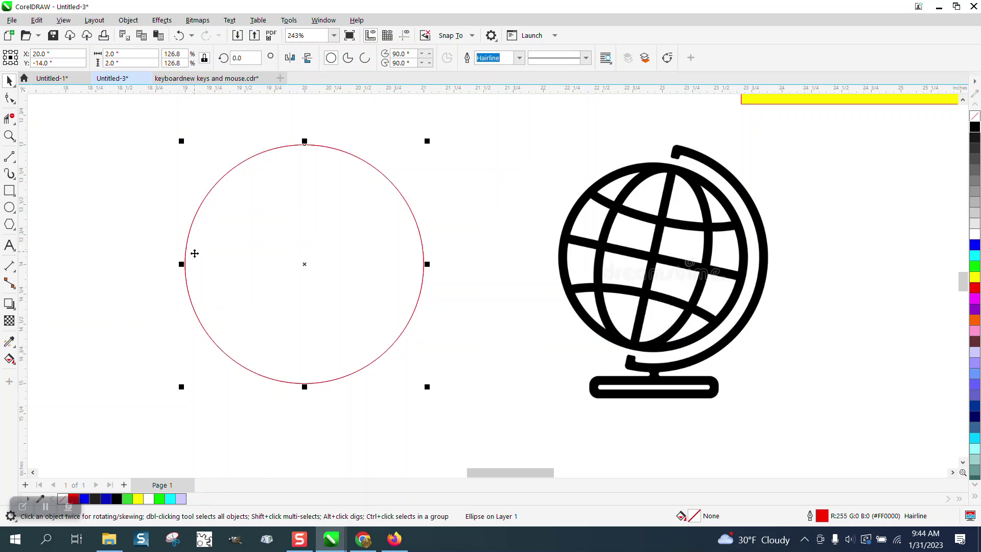
pyautogui.moveTo(183, 264); pyautogui.dragTo(238, 264)
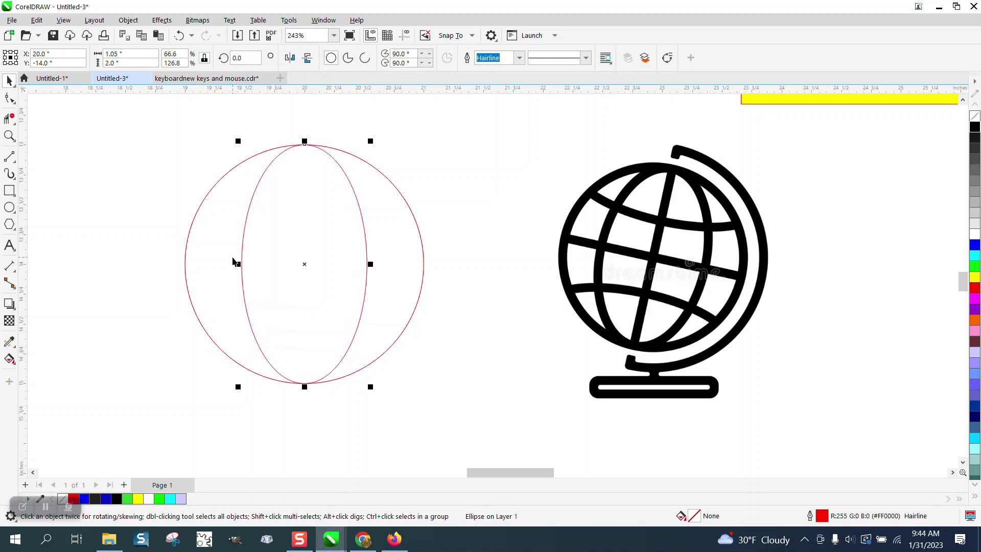
# Add a vertical center line trimmed to the circle's edge, then select all three shapes
pyautogui.click(9, 157)
pyautogui.moveTo(128, 129); pyautogui.dragTo(129, 413)
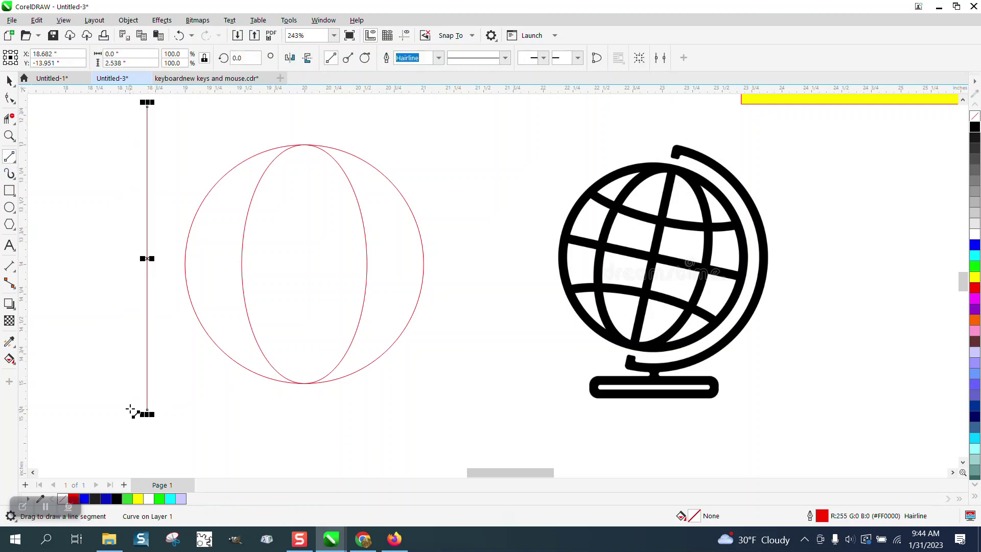
pyautogui.click(12, 118)
pyautogui.click(304, 128)
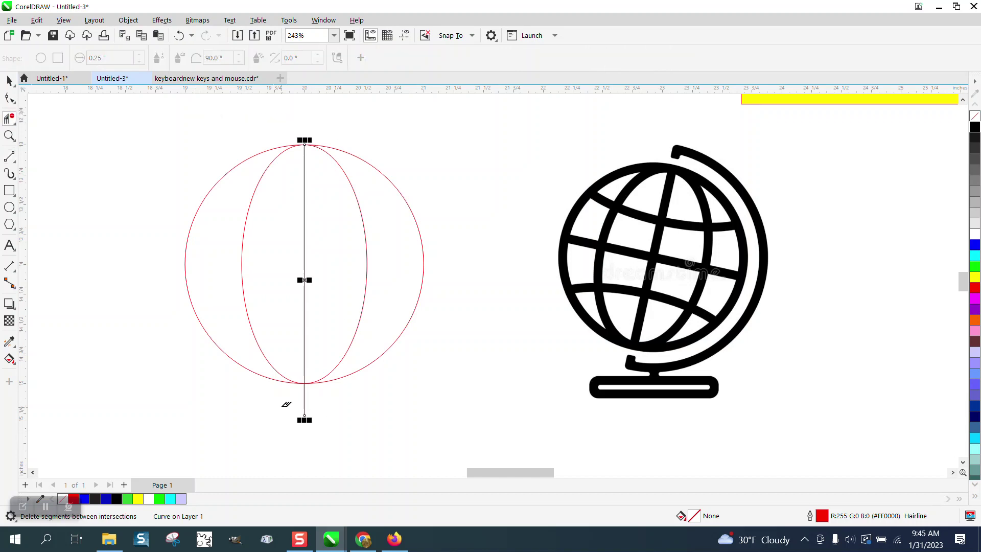
pyautogui.click(305, 401)
pyautogui.click(9, 81)
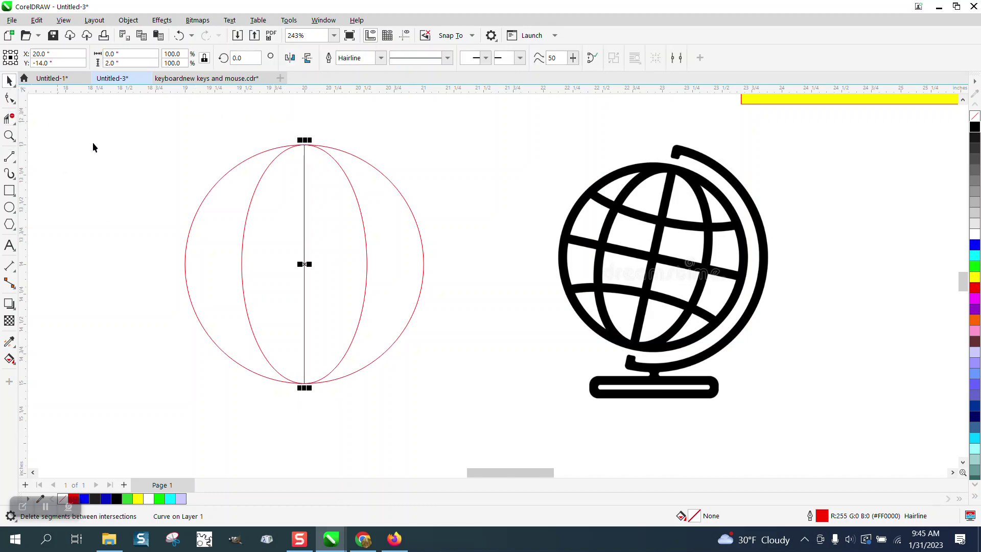
pyautogui.scroll(-1, 172, 198)
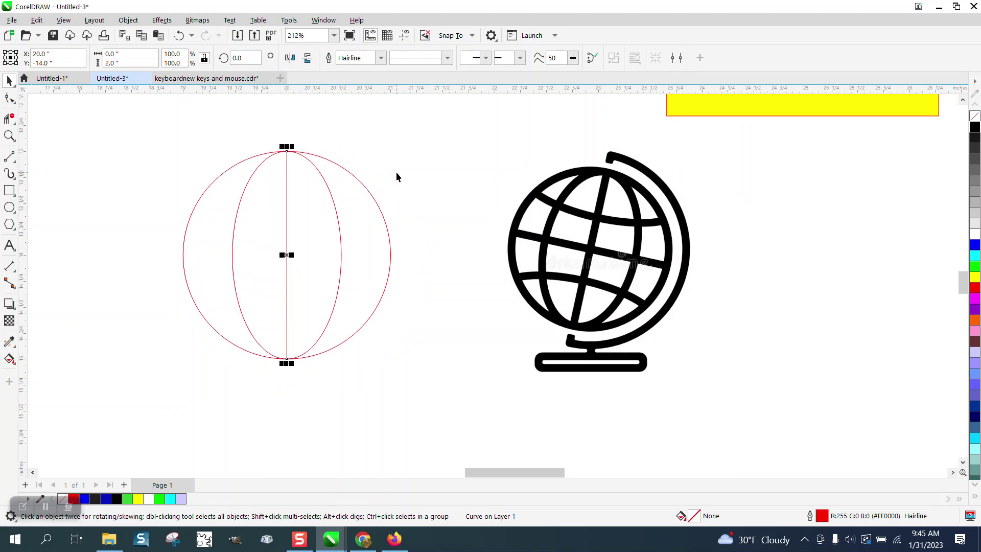
pyautogui.moveTo(163, 157); pyautogui.dragTo(446, 382)
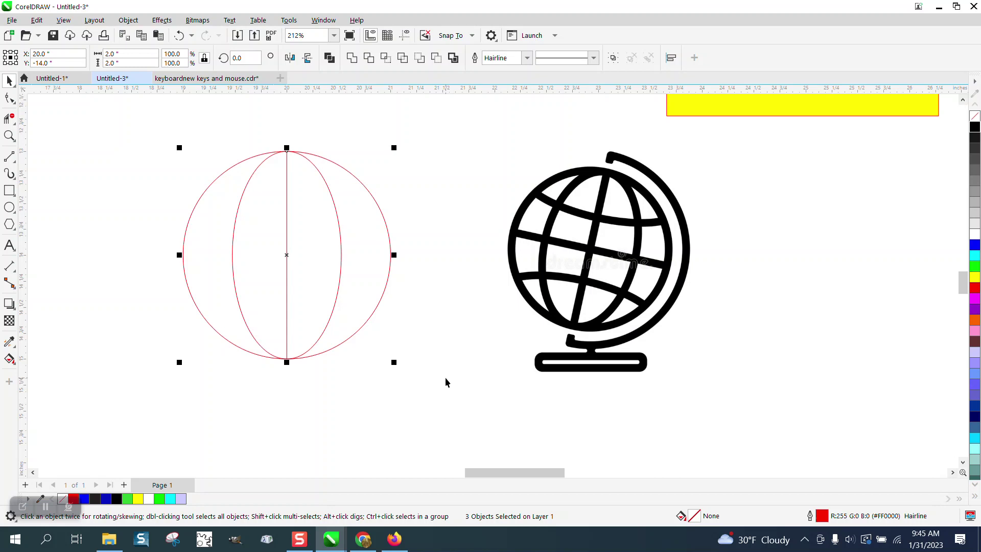
# Group the three grid shapes and rotate the group 90°
pyautogui.hotkey('ctrl', 'g')
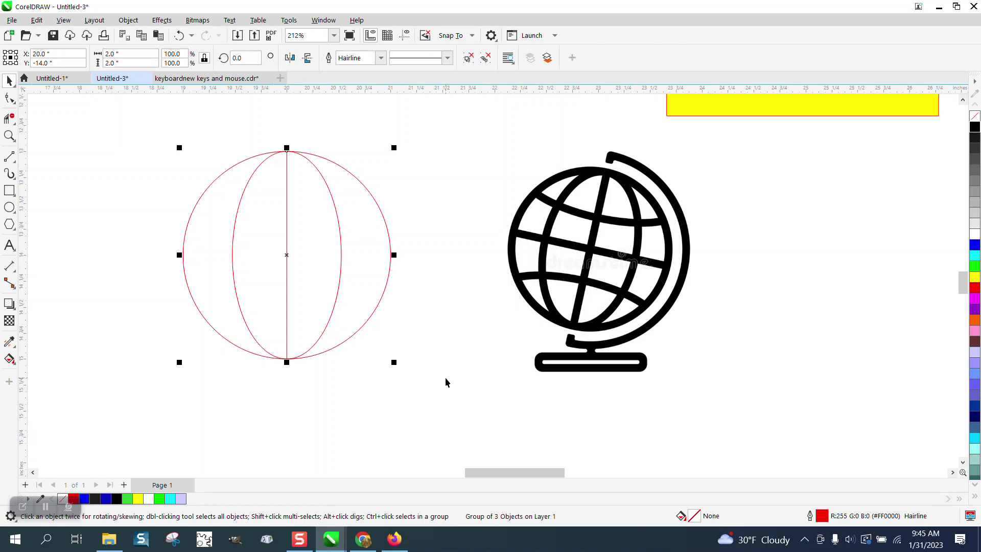
pyautogui.click(238, 57)
pyautogui.write('90')
pyautogui.press('Return')
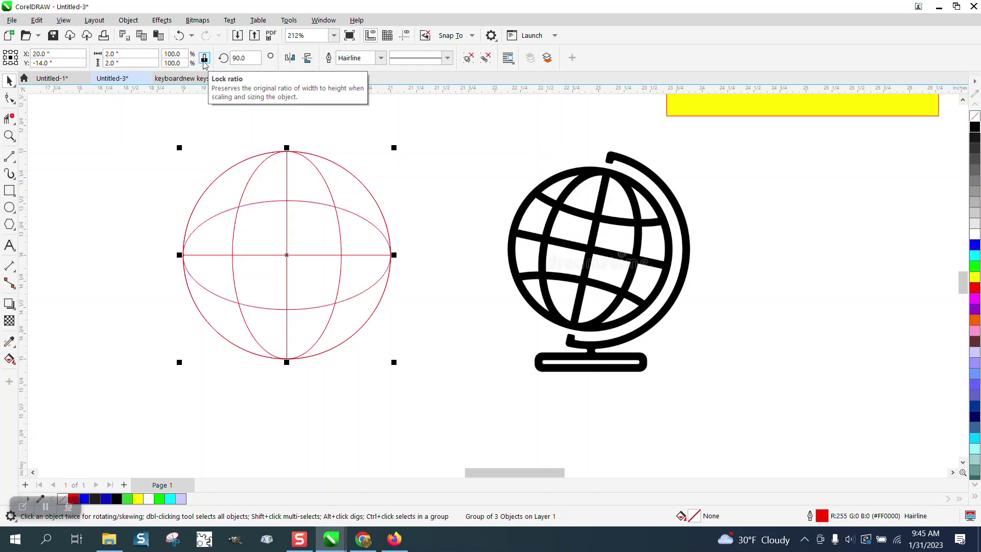
# Ungroup the shapes and nudge the horizontal ellipse up above the circle
pyautogui.click(431, 189)
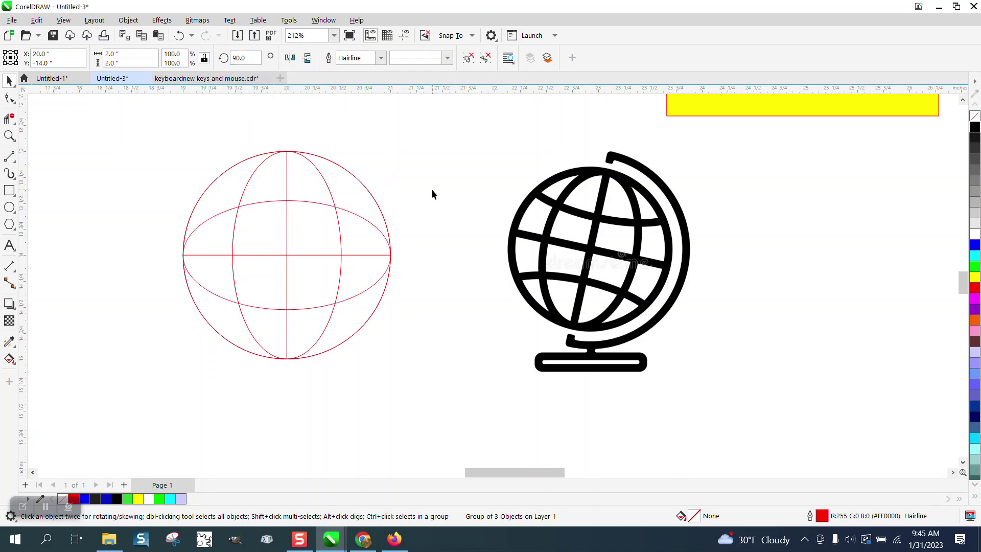
pyautogui.click(359, 220)
pyautogui.click(128, 20)
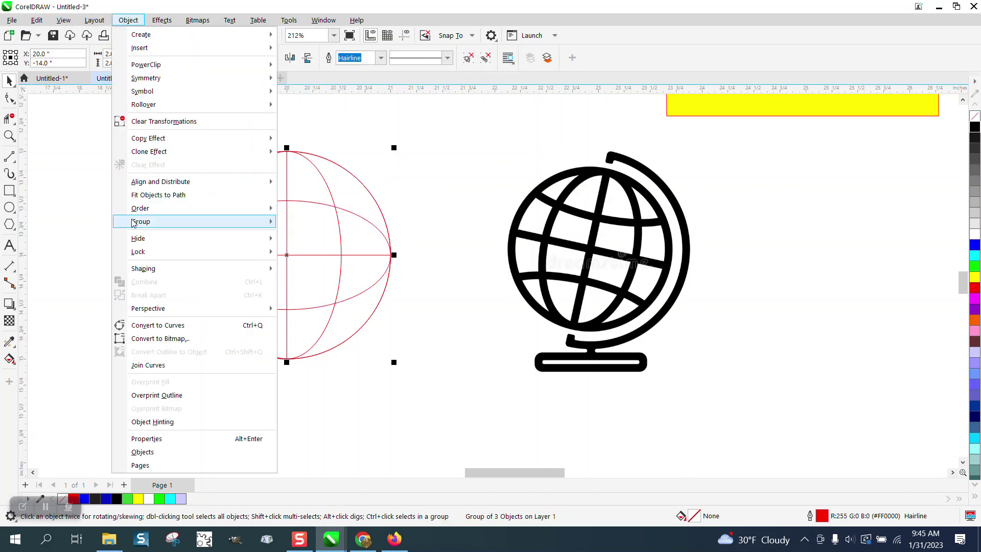
pyautogui.moveTo(134, 223)
pyautogui.click(306, 236)
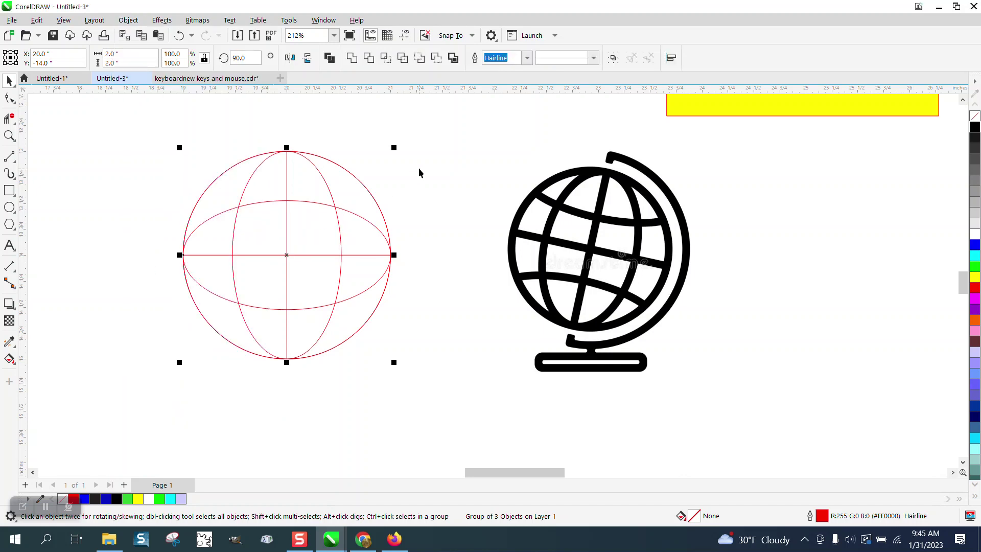
pyautogui.click(366, 206)
pyautogui.click(361, 219)
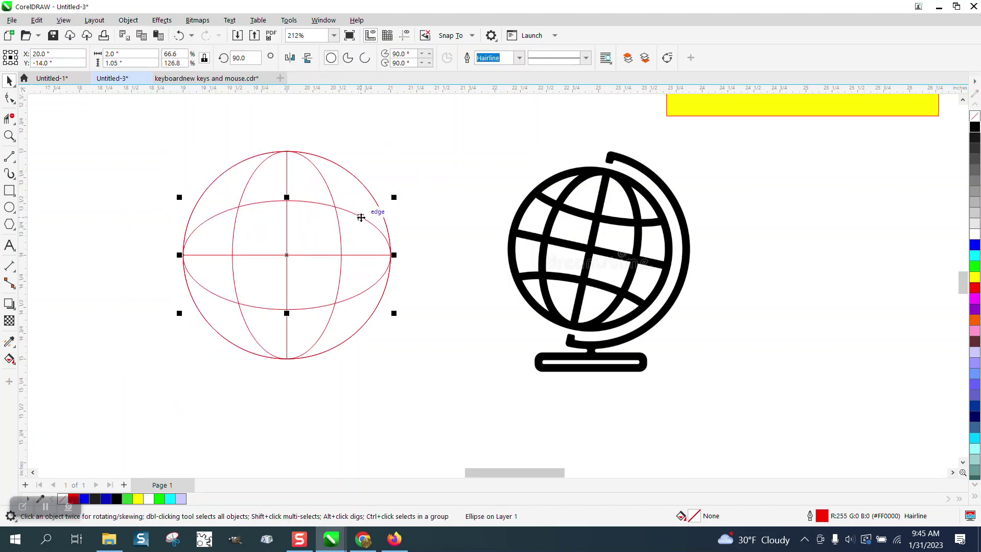
pyautogui.scroll(-2, 362, 220)
pyautogui.press('Up')
pyautogui.press('Up')
pyautogui.press('Up')
pyautogui.press('Up')
pyautogui.press('Up')
pyautogui.press('Up')
pyautogui.press('Up')
pyautogui.press('Up')
pyautogui.press('Up')
pyautogui.press('Up')
pyautogui.press('Up')
pyautogui.press('Up')
pyautogui.press('Up')
pyautogui.press('Up')
pyautogui.press('Up')
pyautogui.press('Up')
pyautogui.press('Up')
pyautogui.press('Up')
pyautogui.press('Up')
pyautogui.press('Up')
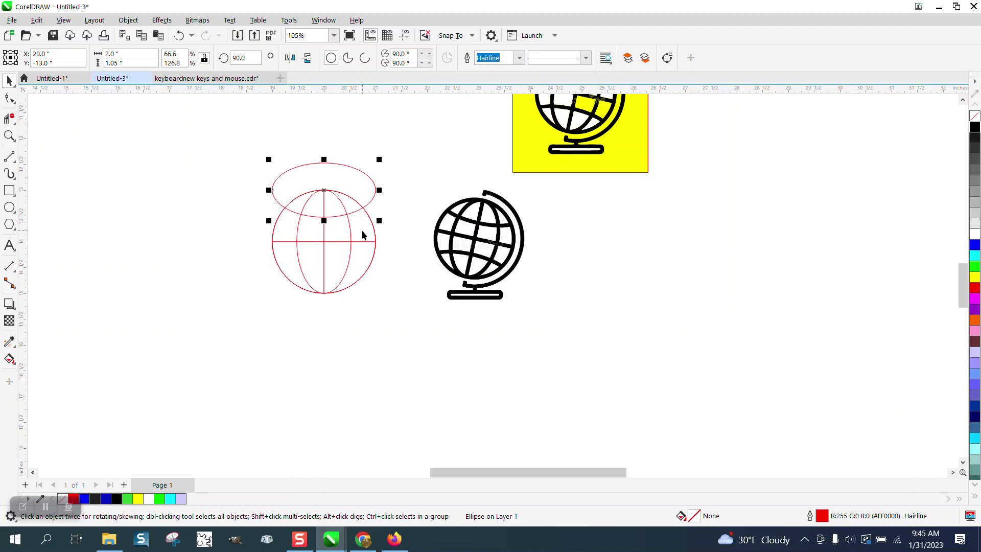
# Zoom in on the top ellipse and draw a horizontal line between its side quadrants
pyautogui.click(9, 135)
pyautogui.moveTo(259, 115); pyautogui.dragTo(460, 212)
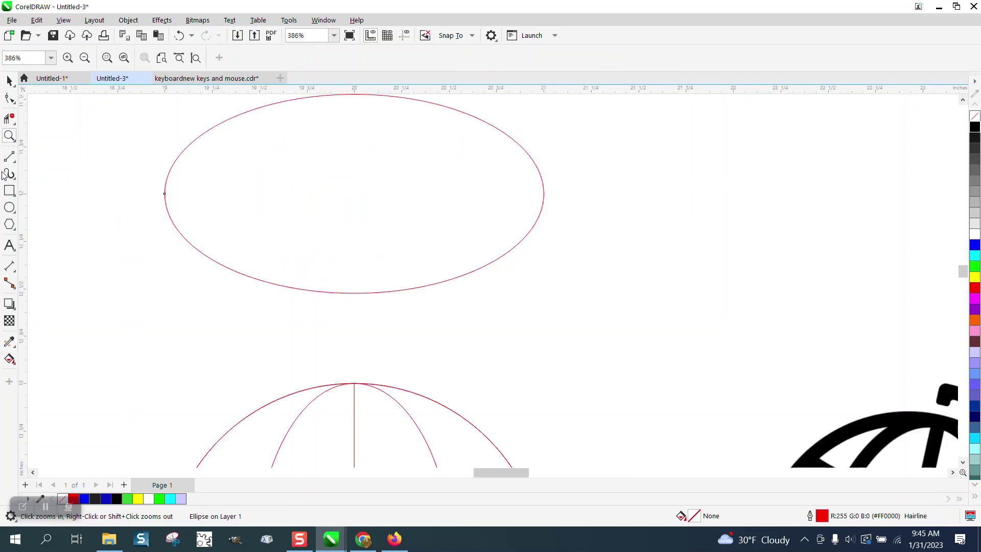
pyautogui.click(9, 157)
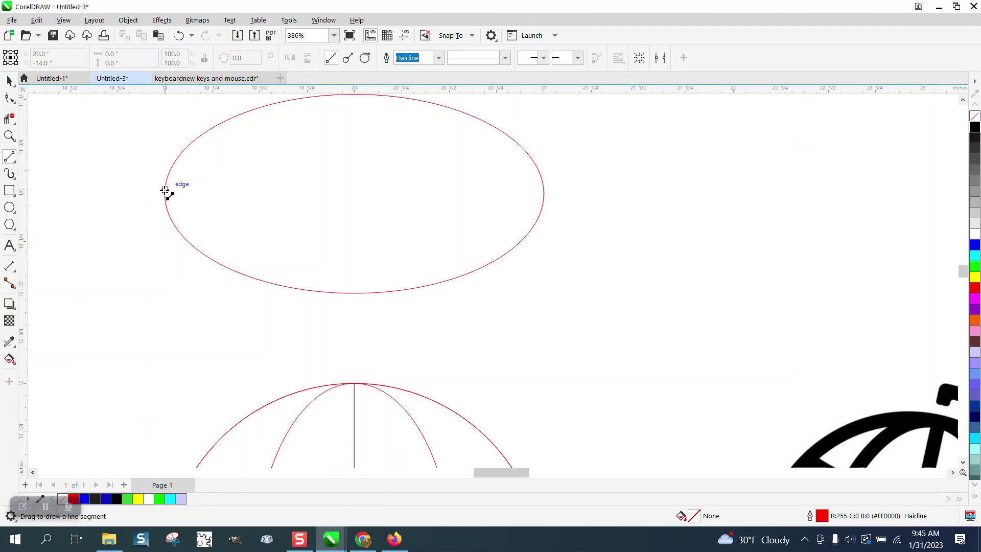
pyautogui.moveTo(143, 206); pyautogui.dragTo(573, 206)
pyautogui.press('Delete')
pyautogui.moveTo(165, 194); pyautogui.dragTo(543, 194)
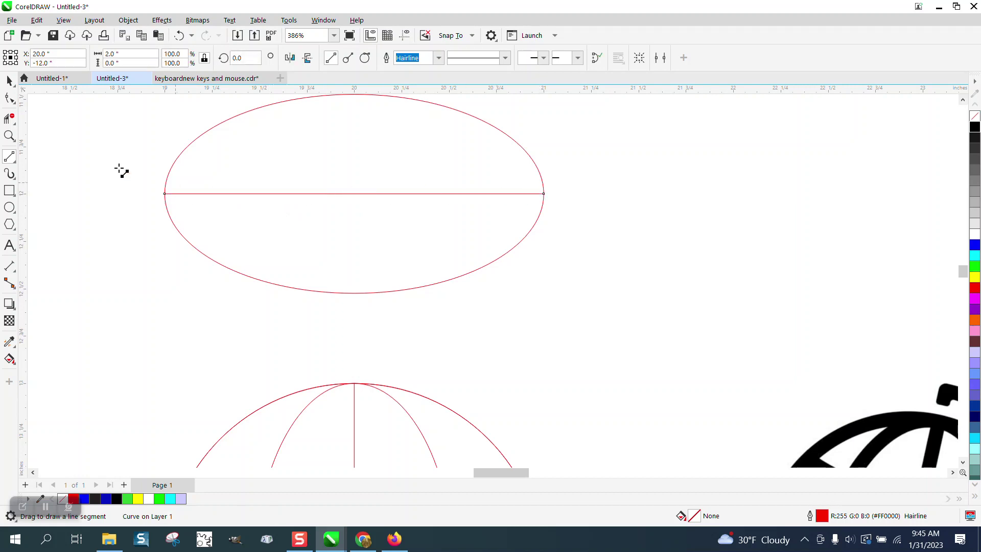
# Trim away the ellipse's lower half, delete the line, and nudge the arc down
pyautogui.click(10, 119)
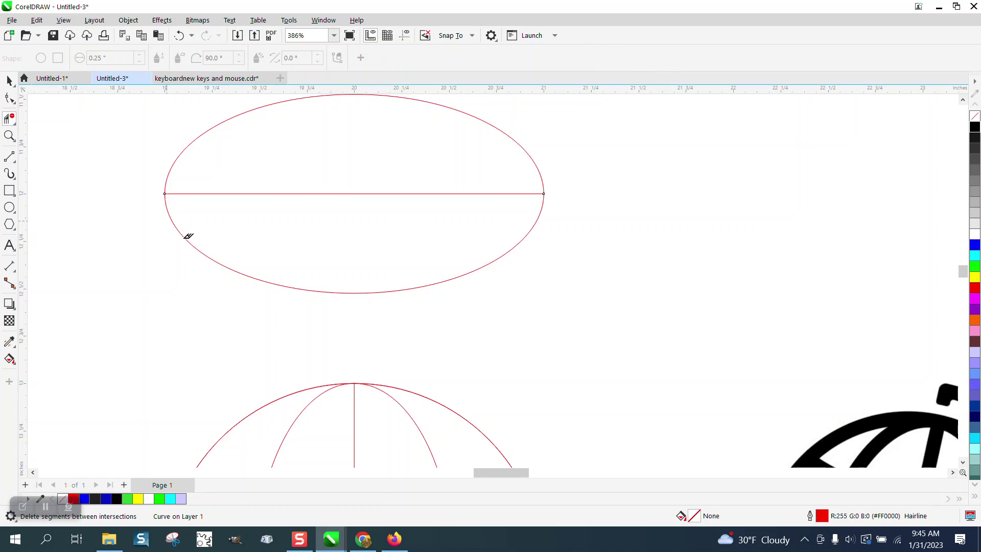
pyautogui.click(187, 236)
pyautogui.click(9, 80)
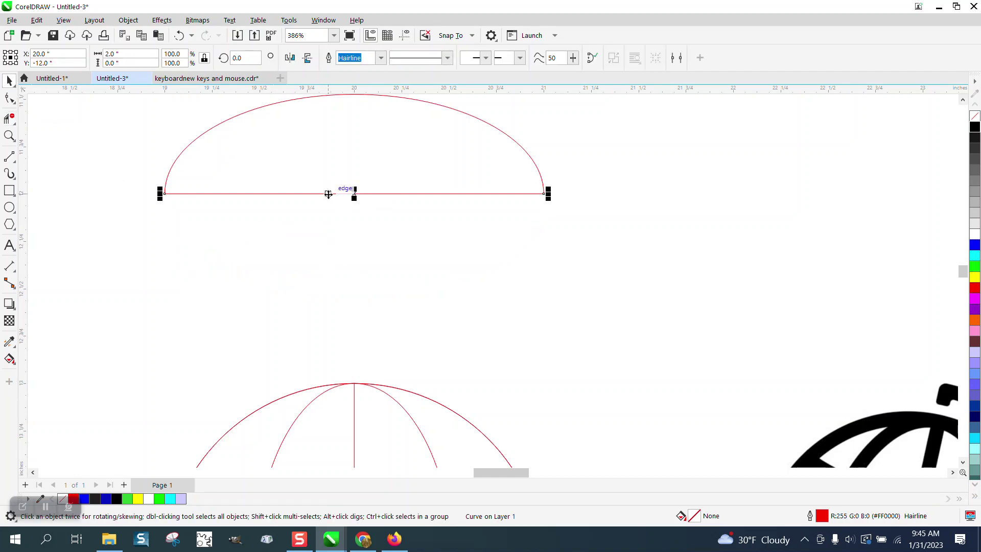
pyautogui.press('Delete')
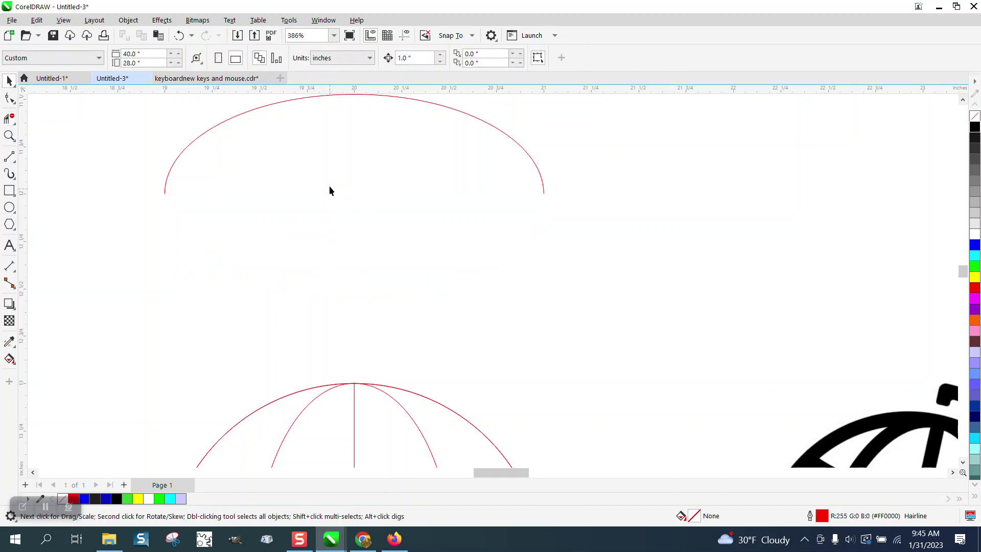
pyautogui.click(419, 102)
pyautogui.press('Down')
pyautogui.press('Down')
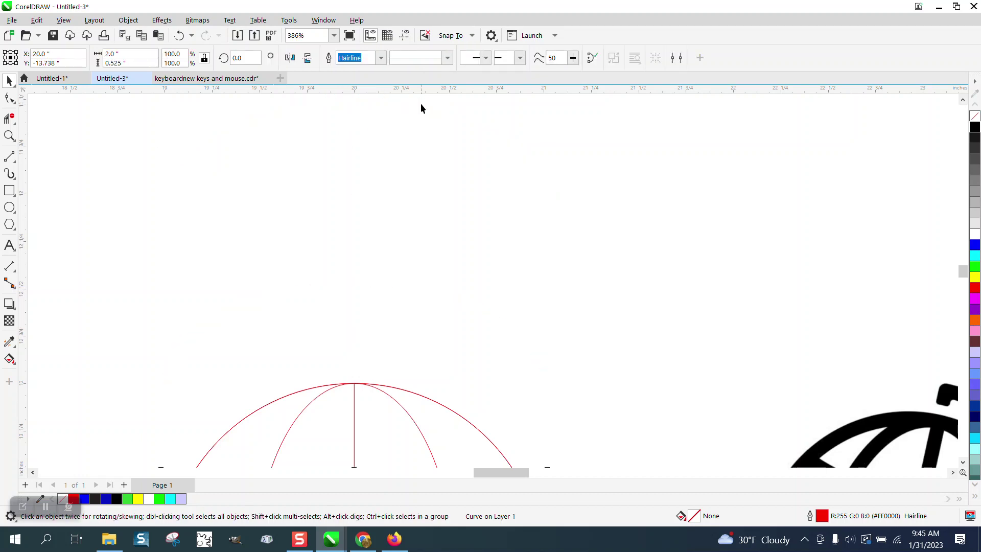
pyautogui.scroll(-3, 347, 128)
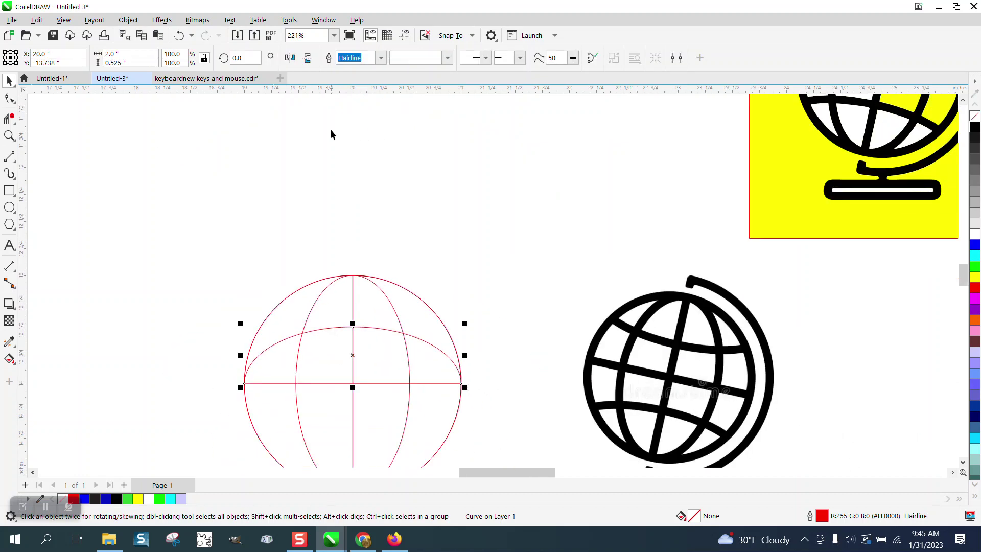
# Mirror the arc vertically into a bowl shape, testing nudges up and down
pyautogui.click(308, 58)
pyautogui.press('Up')
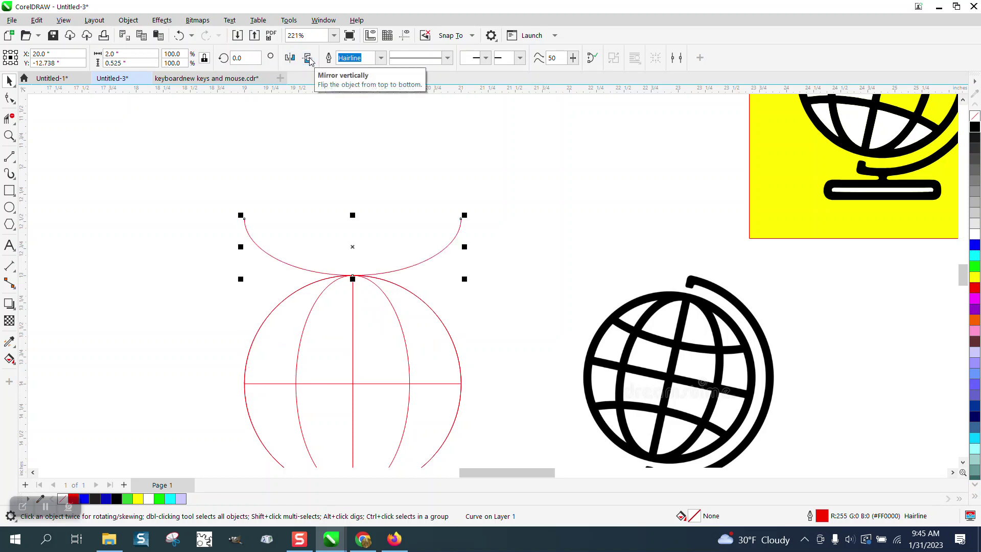
pyautogui.press('Down')
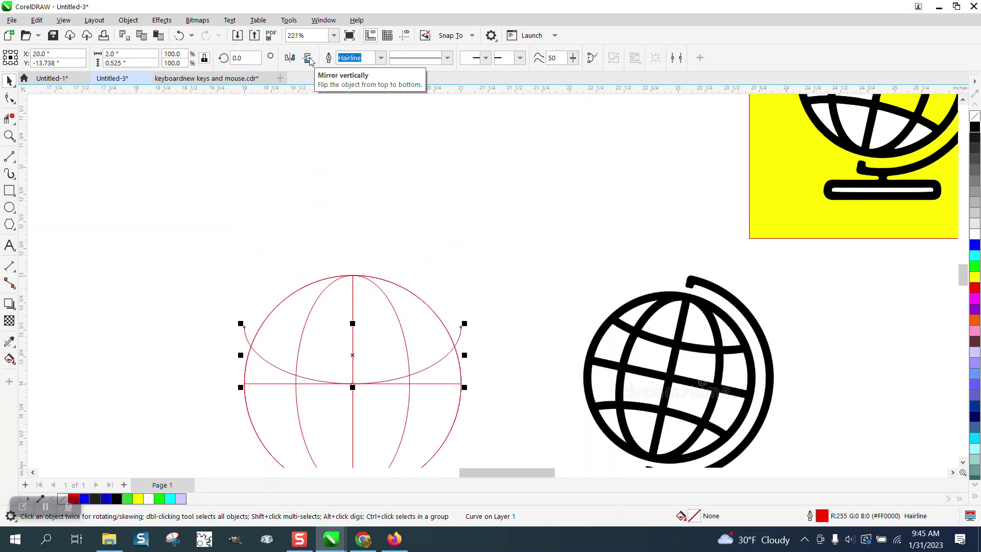
pyautogui.press('Up')
pyautogui.press('Down')
pyautogui.press('Up')
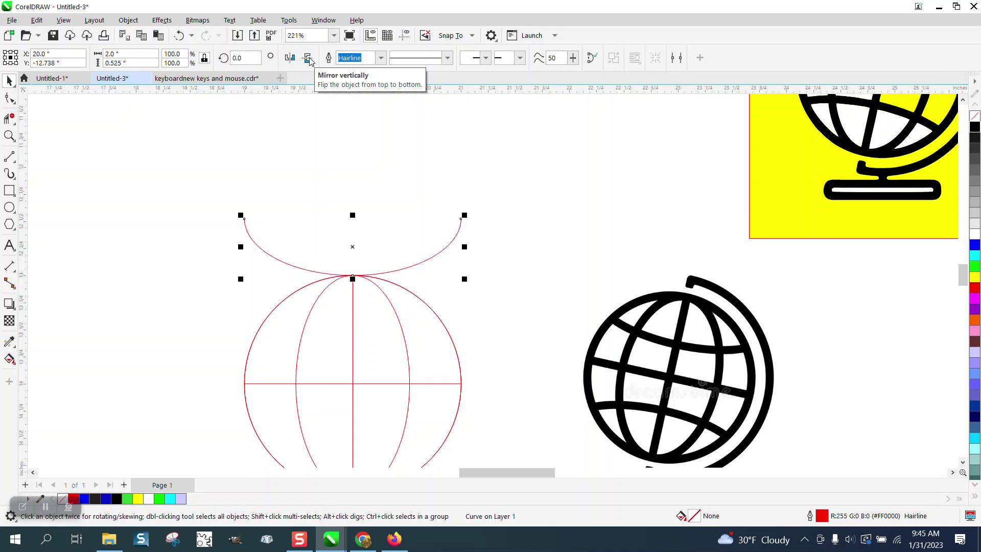
# Set the nudge distance to 0.5" and move the bowl arc onto the upper globe
pyautogui.click(379, 133)
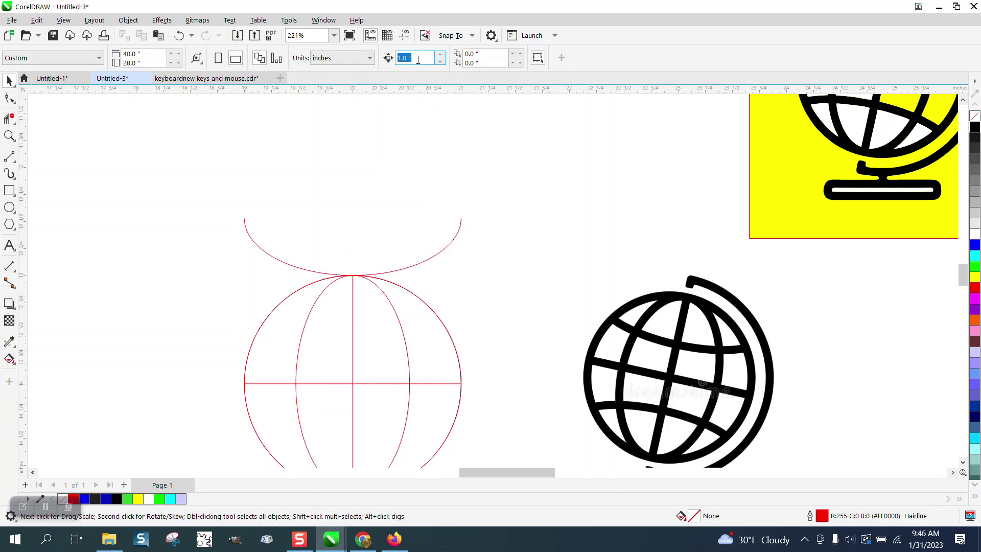
pyautogui.write('.5')
pyautogui.click(445, 249)
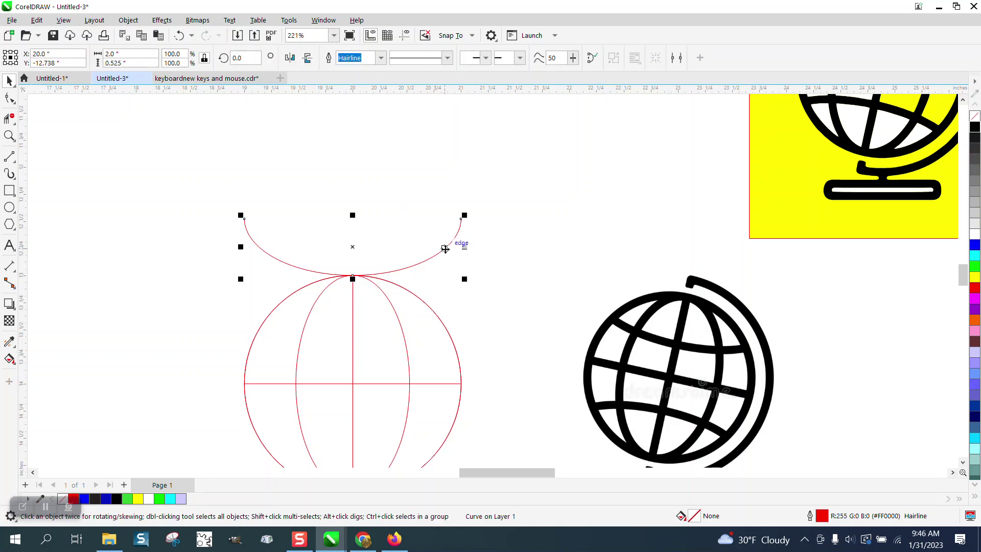
pyautogui.press('Down')
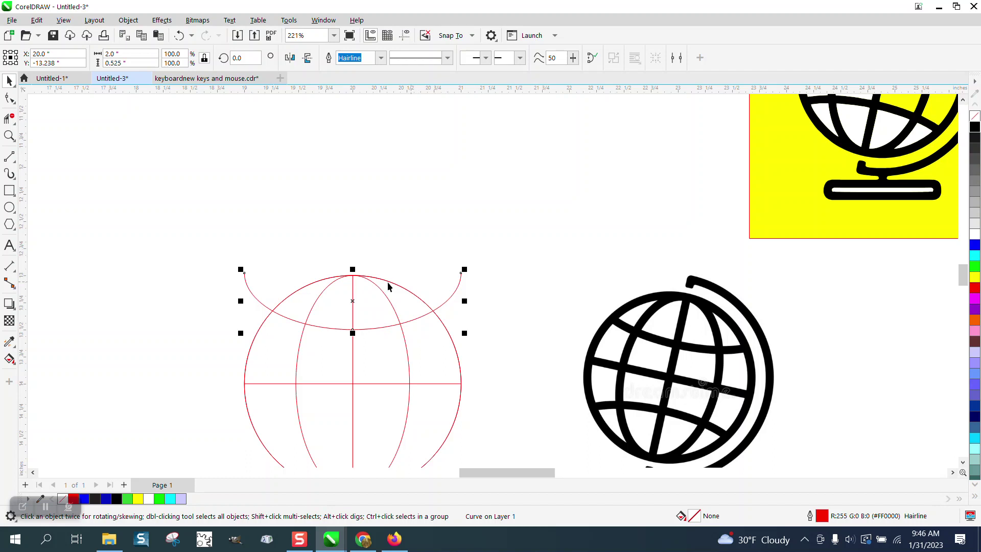
pyautogui.moveTo(352, 303); pyautogui.dragTo(353, 316)
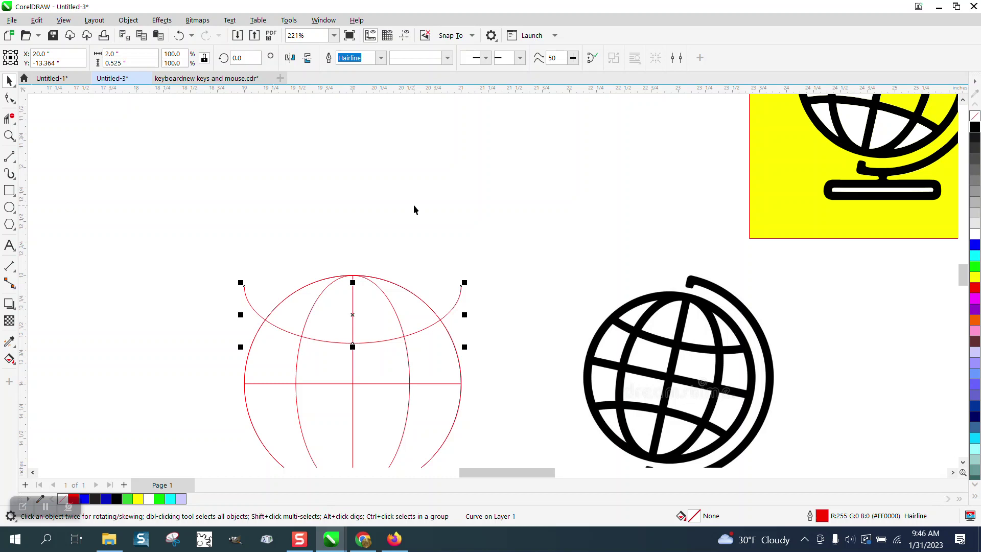
# Mirror the arc top to bottom and move the dome-shaped copy to the globe's lower part
pyautogui.scroll(-2, 414, 205)
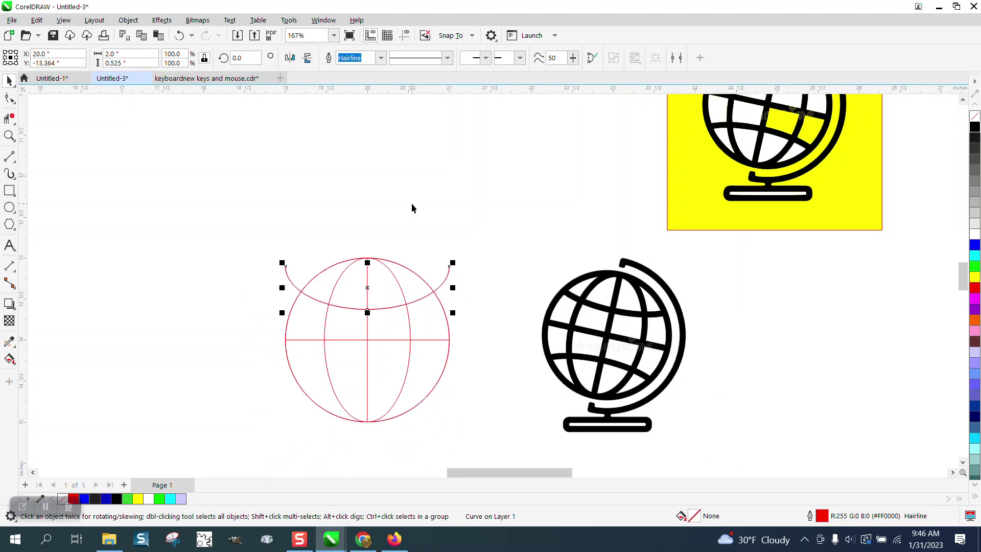
pyautogui.click(308, 57)
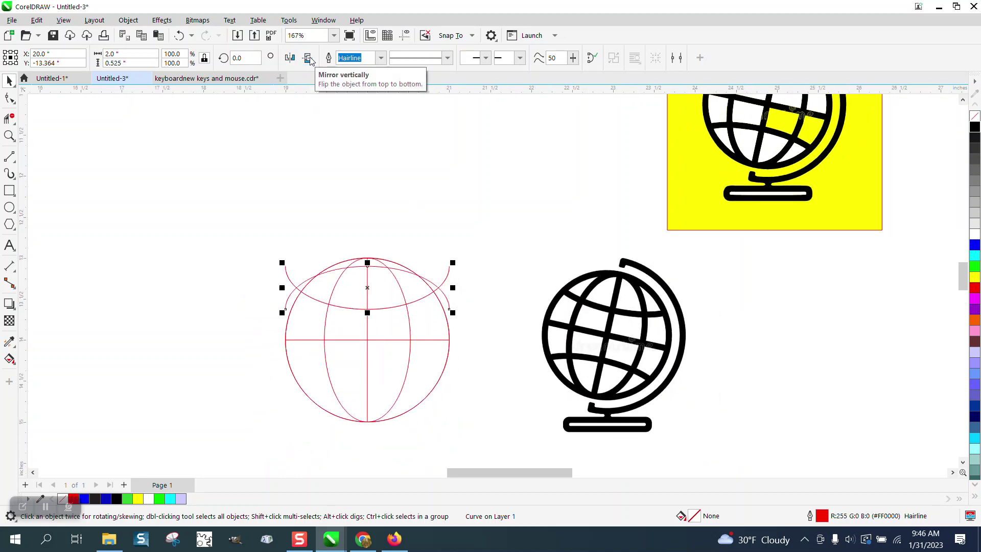
pyautogui.press('Down')
pyautogui.press('Down')
pyautogui.press('Down')
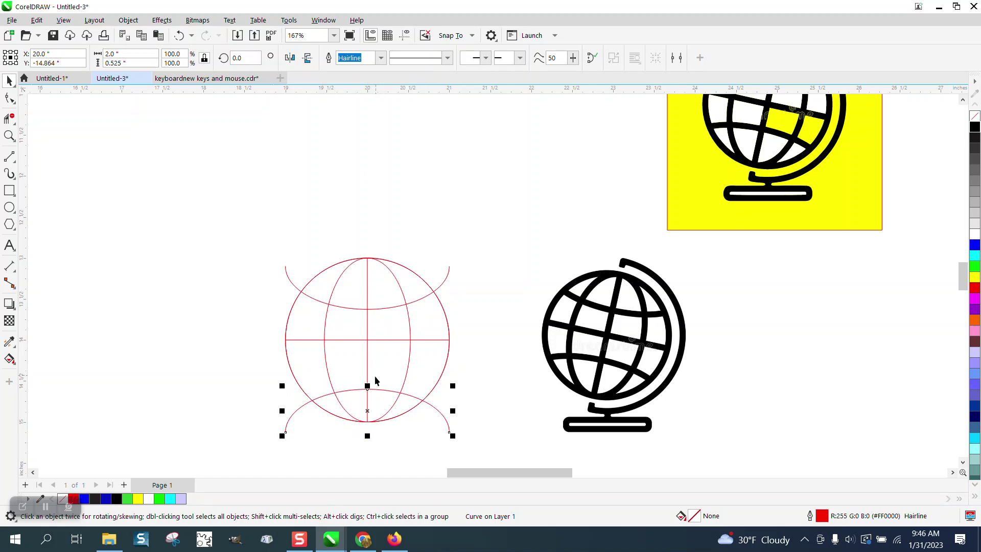
pyautogui.click(373, 308)
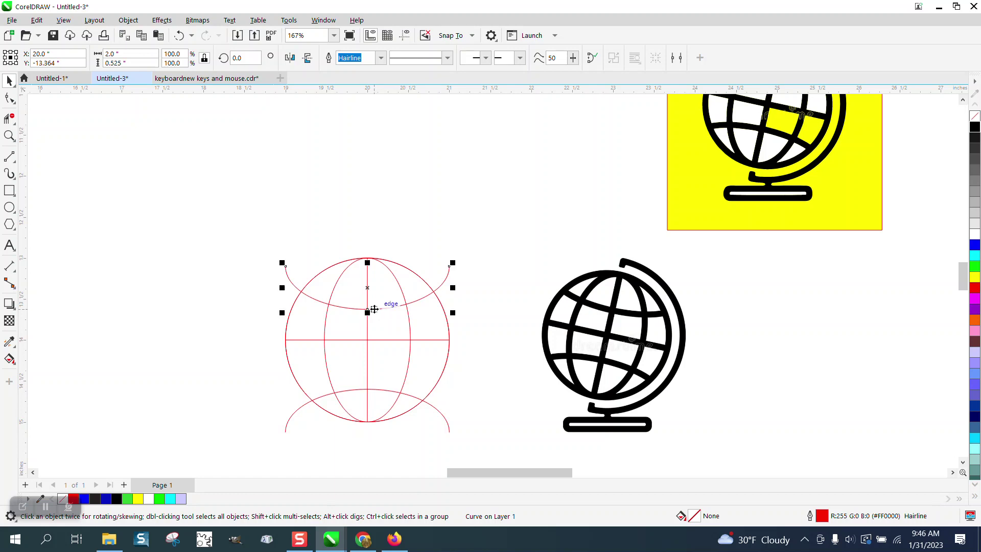
# Add a 0.63" parallel dimension from the upper arc's node to the globe's top
pyautogui.click(9, 135)
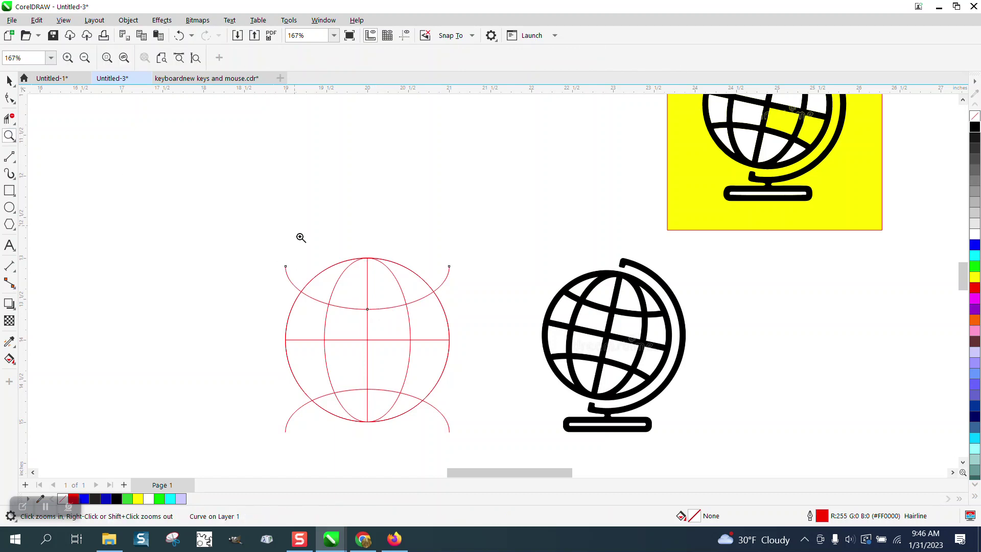
pyautogui.moveTo(301, 238); pyautogui.dragTo(462, 359)
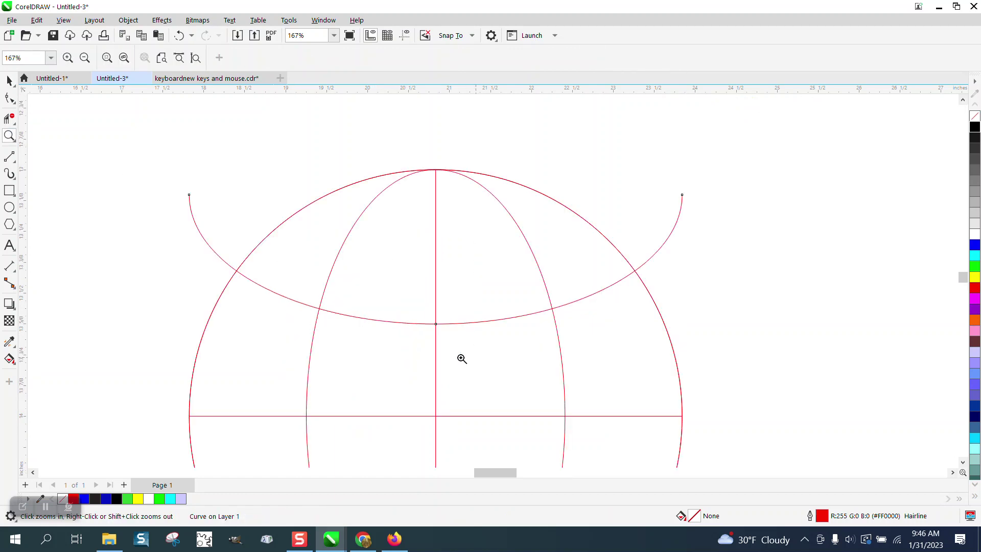
pyautogui.click(17, 276)
pyautogui.click(56, 265)
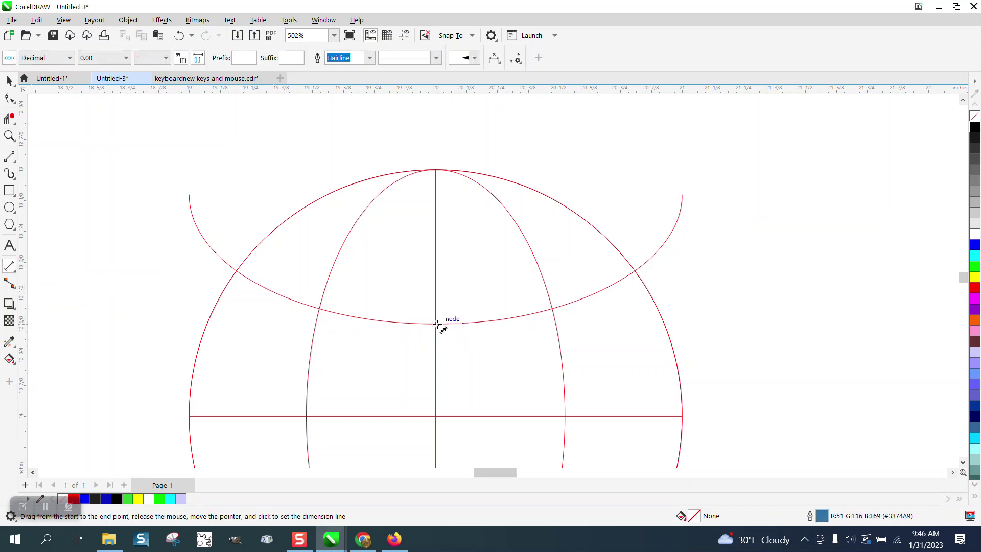
pyautogui.moveTo(436, 324); pyautogui.dragTo(437, 170)
pyautogui.click(437, 171)
pyautogui.scroll(-2, 315, 188)
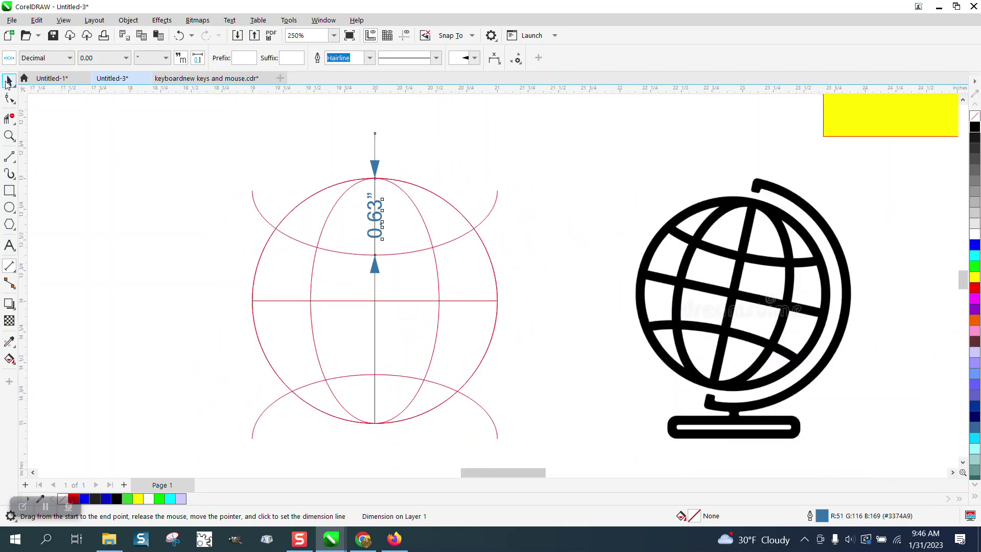
# Drag the lower arc down to the globe's bottom
pyautogui.click(8, 81)
pyautogui.scroll(-1, 535, 384)
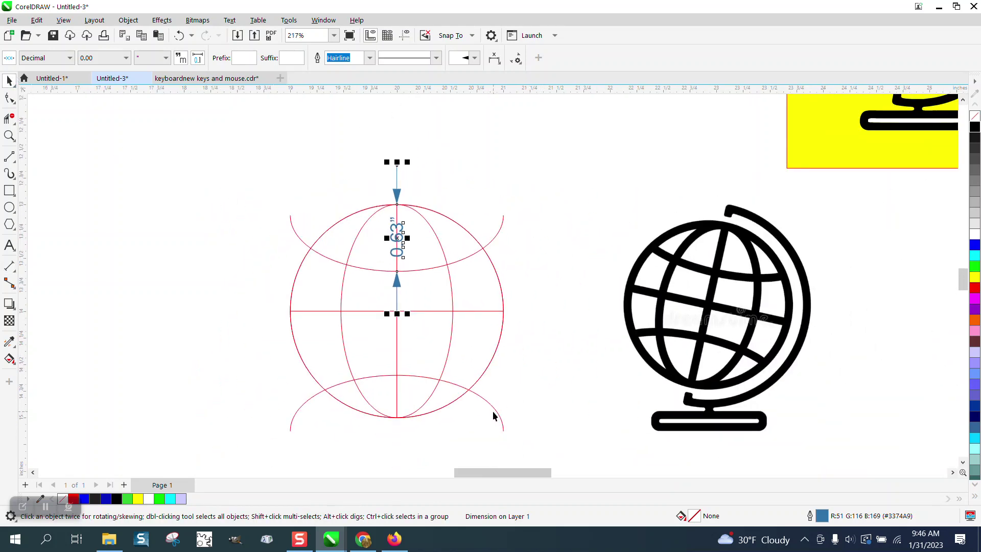
pyautogui.click(475, 404)
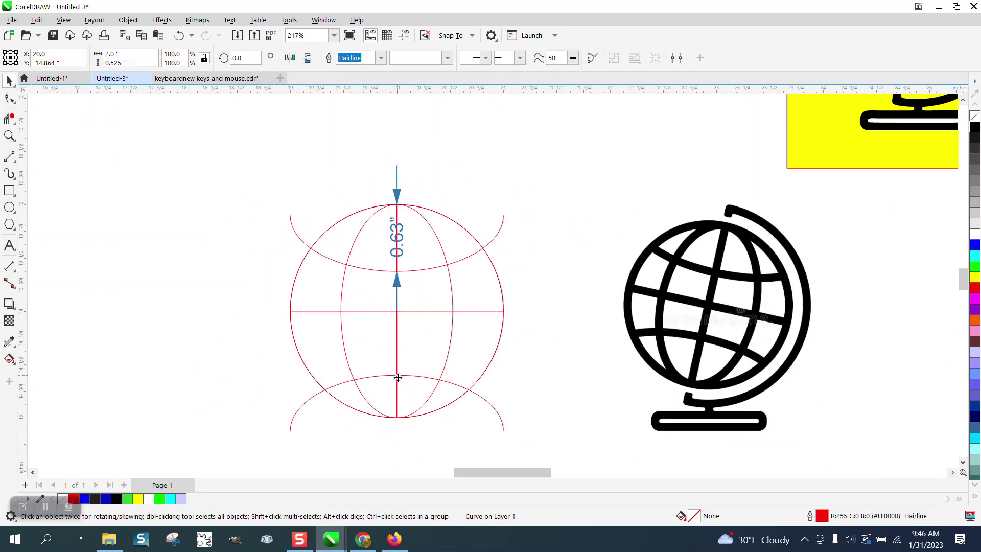
pyautogui.moveTo(397, 374); pyautogui.dragTo(399, 417)
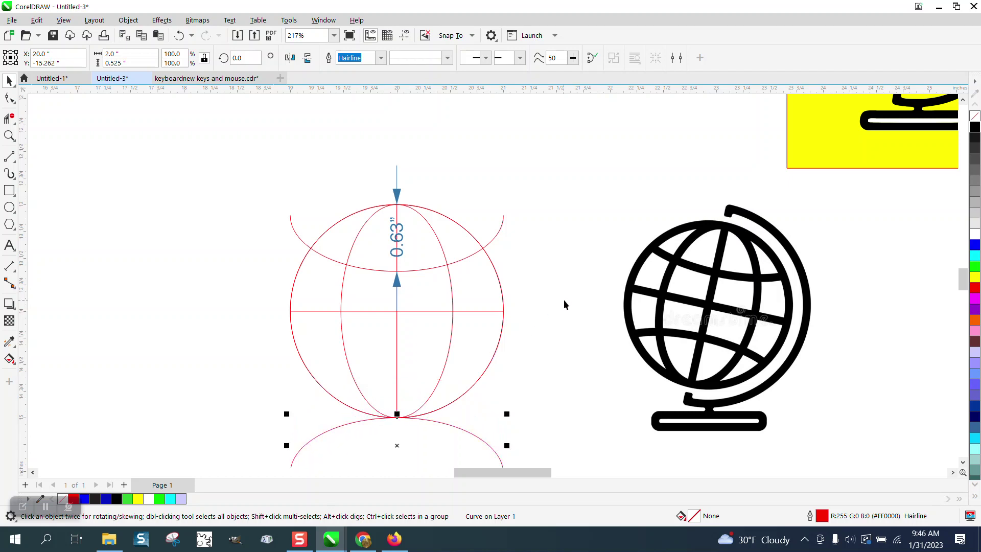
# Set the nudge distance to 0.63" and nudge the lower arc up by it
pyautogui.click(423, 121)
pyautogui.tripleClick(421, 56)
pyautogui.write('.')
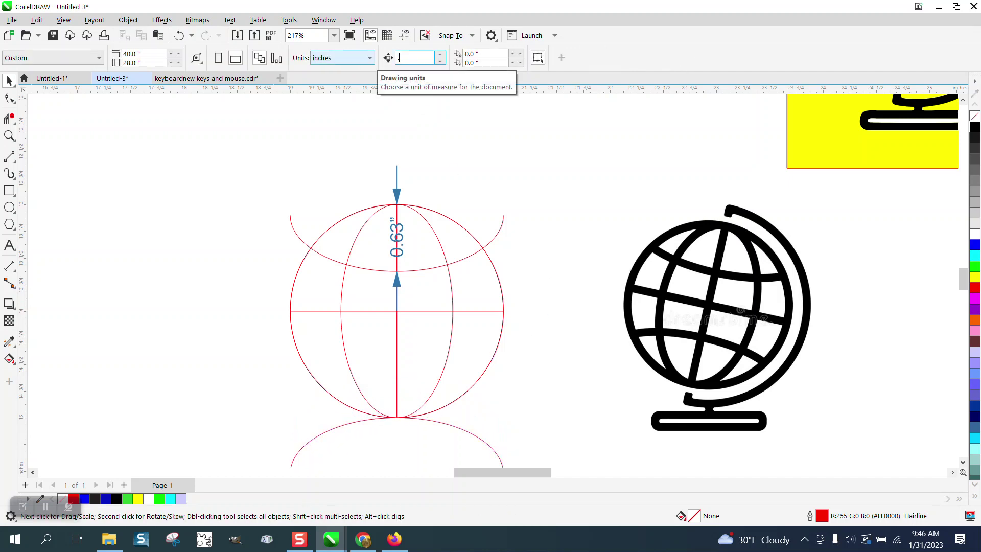
pyautogui.press('Return')
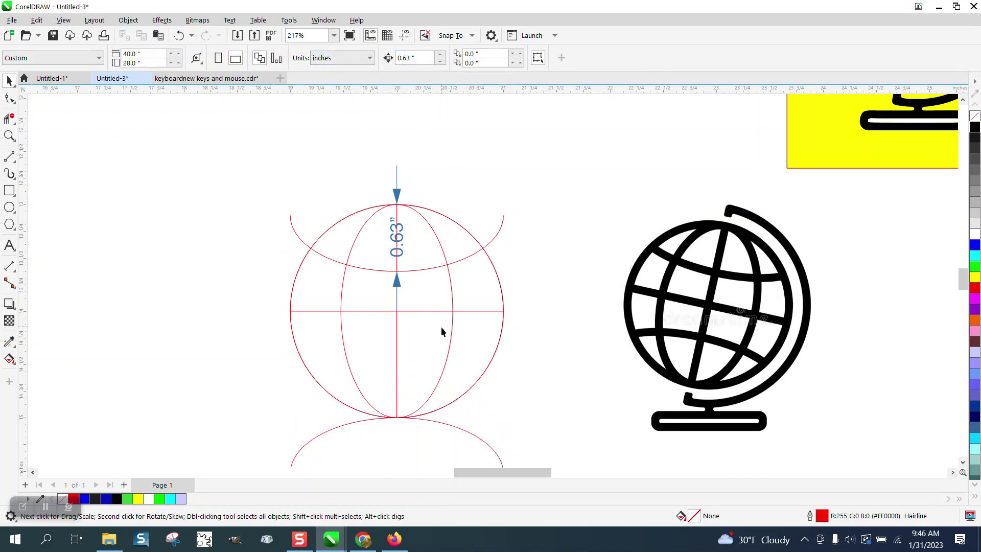
pyautogui.click(463, 432)
pyautogui.press('Up')
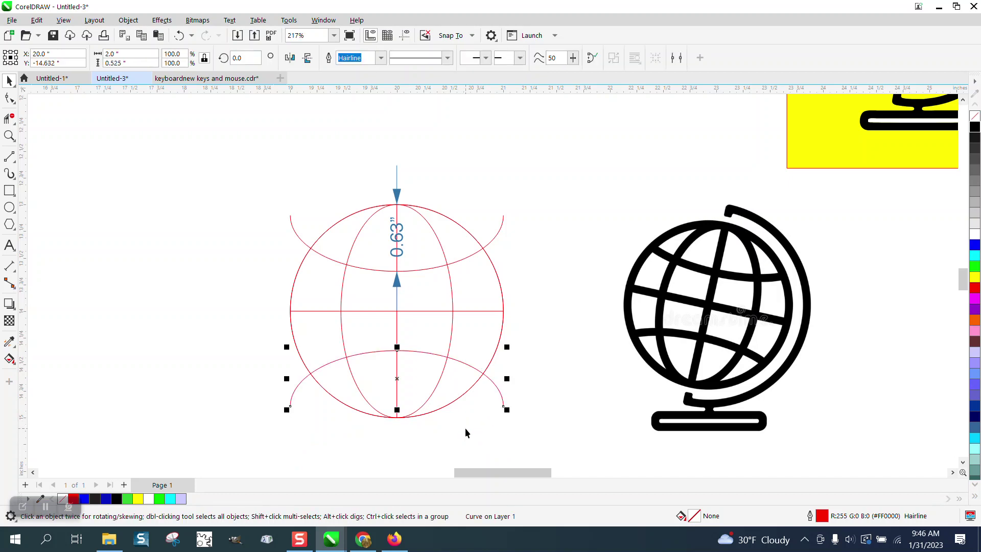
# Trim both arcs' ends that extend outside the circle
pyautogui.click(9, 118)
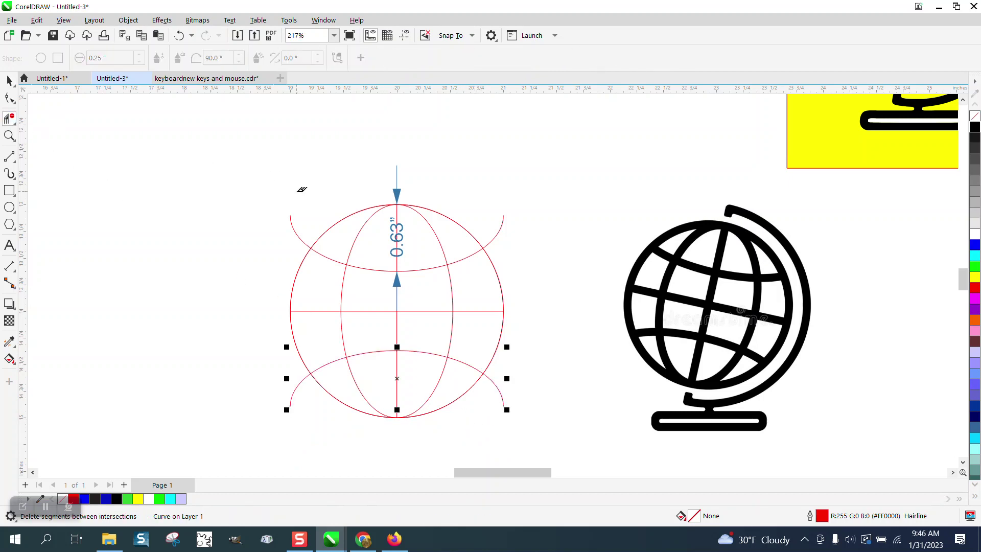
pyautogui.click(290, 233)
pyautogui.click(502, 215)
pyautogui.click(500, 394)
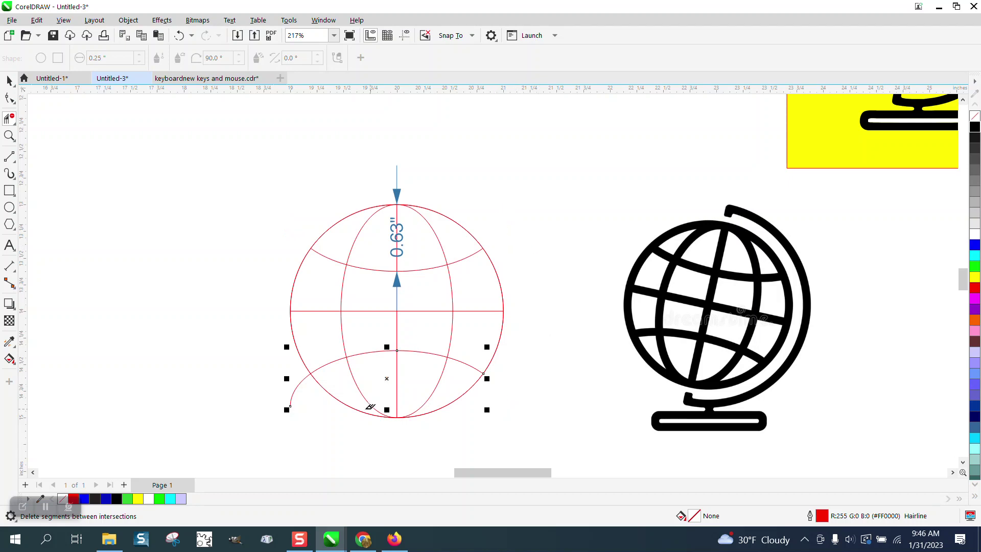
pyautogui.click(301, 377)
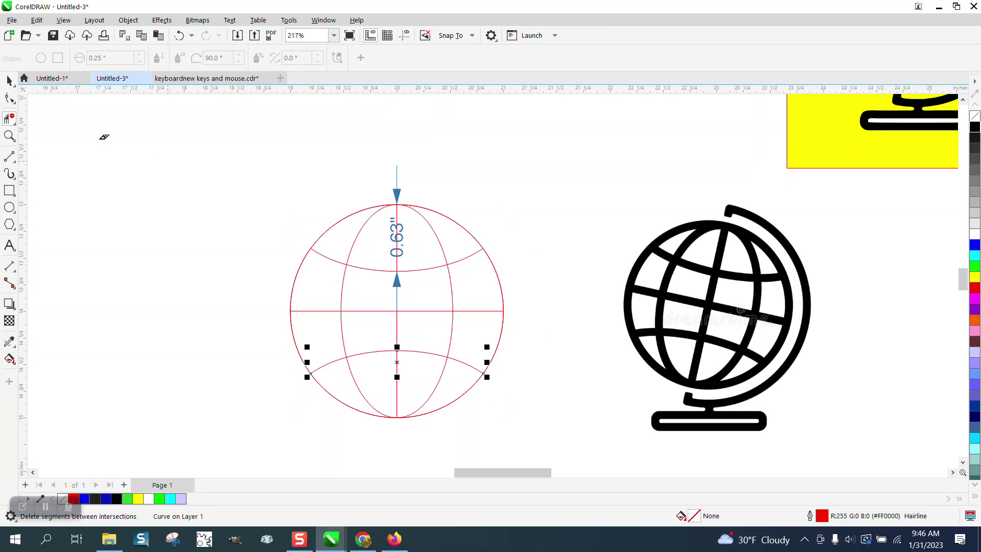
# Delete the 0.63" dimension marker
pyautogui.click(9, 81)
pyautogui.click(436, 196)
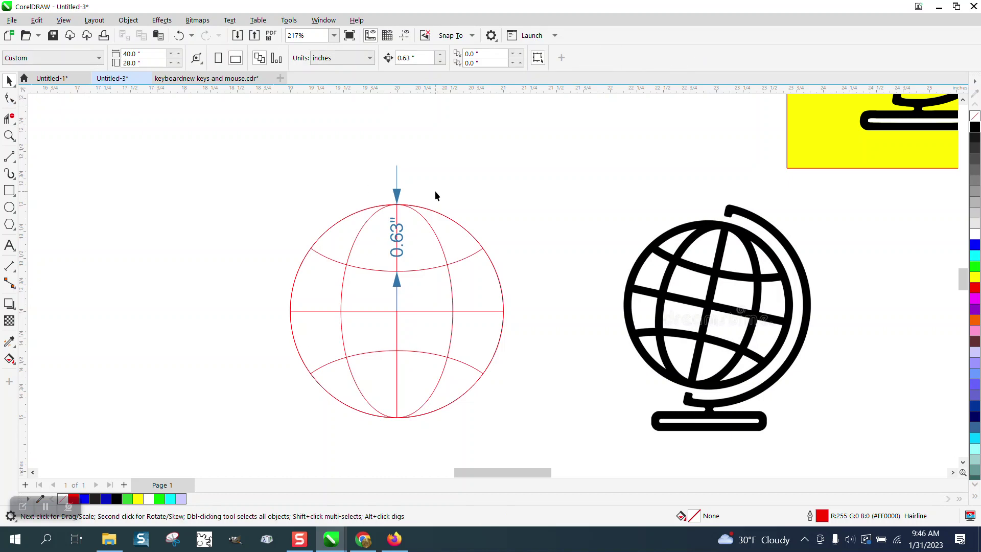
pyautogui.click(400, 230)
pyautogui.press('Delete')
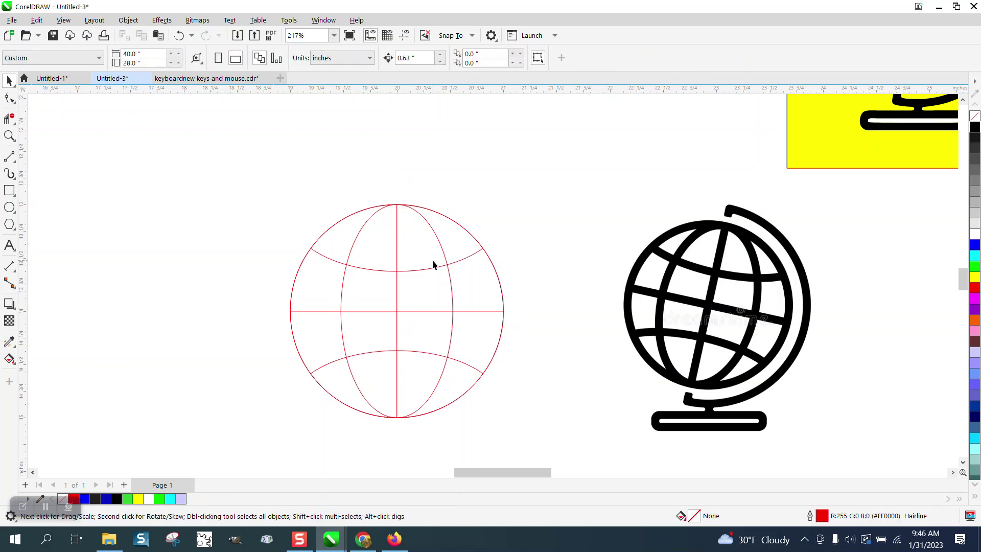
# Group the five globe lines and give them a 6 pt outline
pyautogui.moveTo(273, 171); pyautogui.dragTo(572, 424)
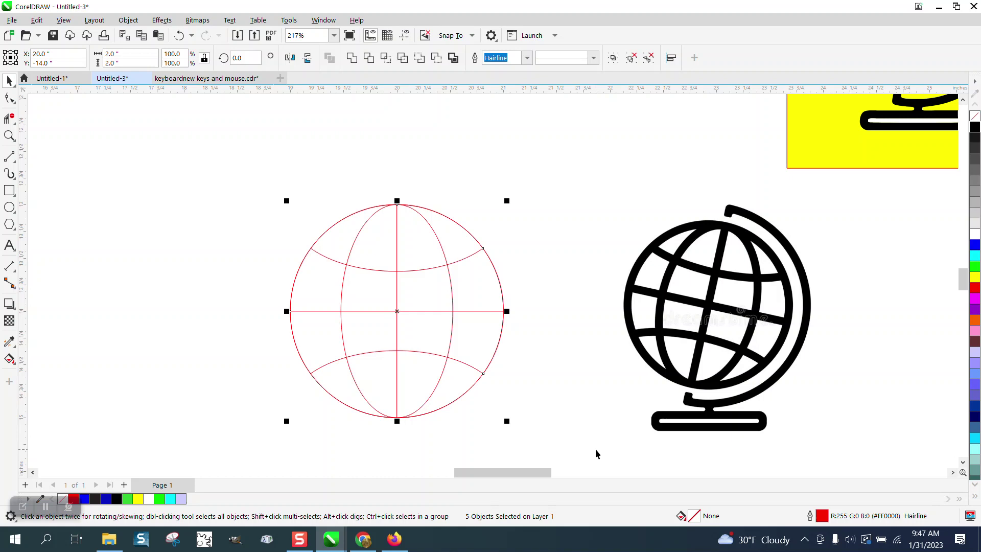
pyautogui.hotkey('ctrl', 'g')
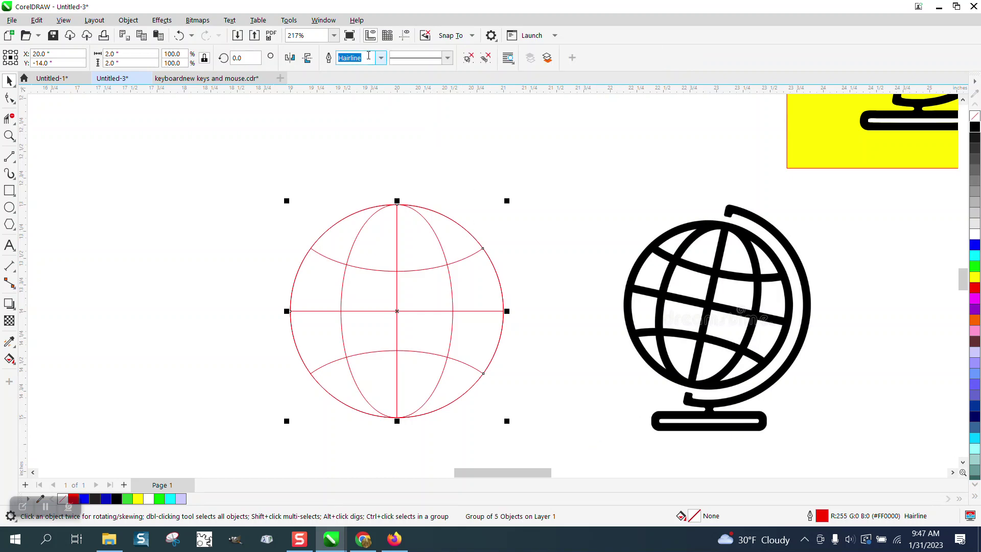
pyautogui.click(381, 58)
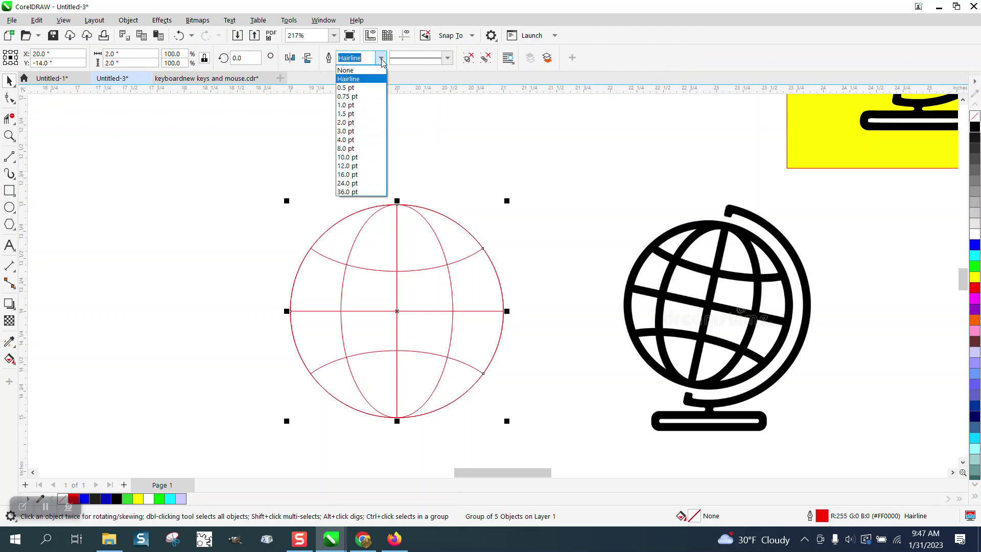
pyautogui.click(352, 148)
pyautogui.click(382, 58)
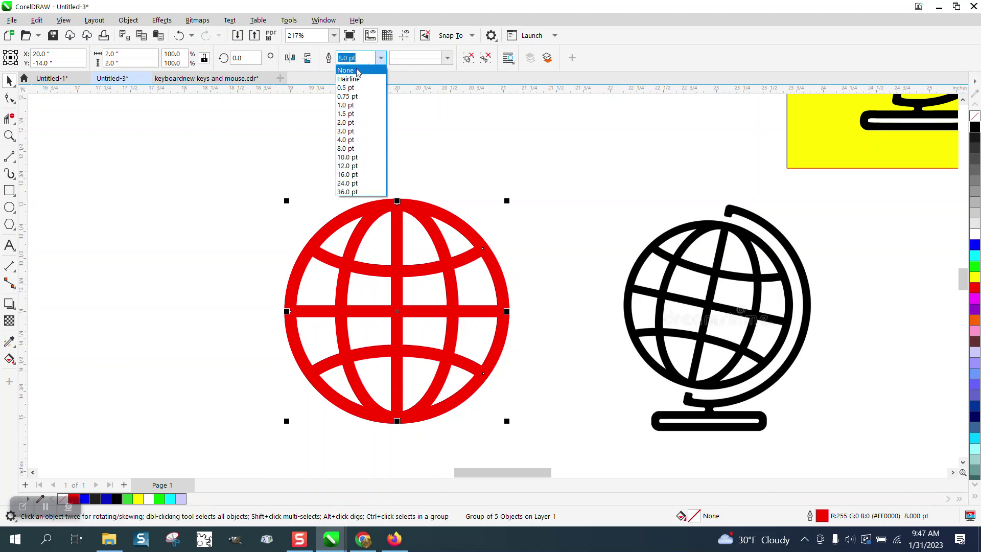
pyautogui.click(358, 60)
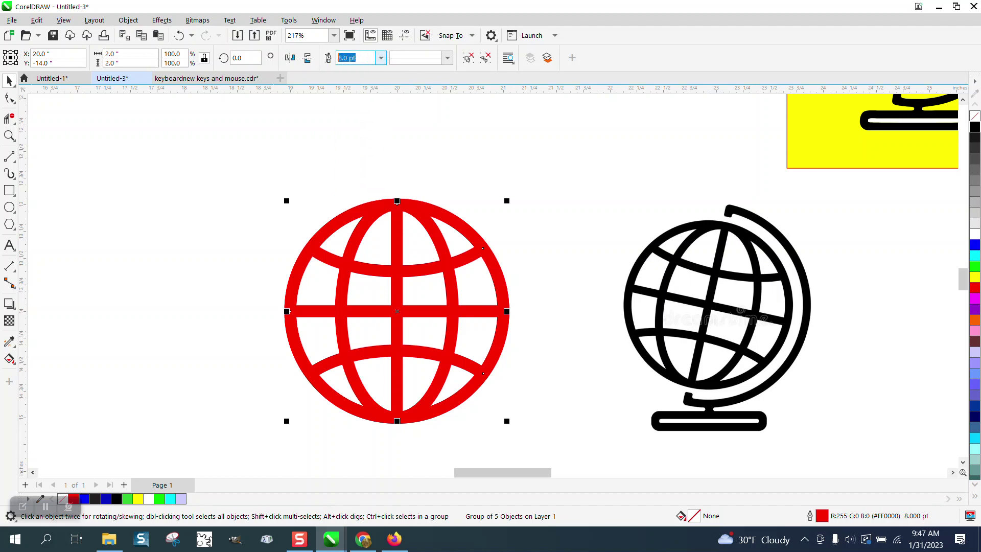
pyautogui.write('6')
pyautogui.press('Return')
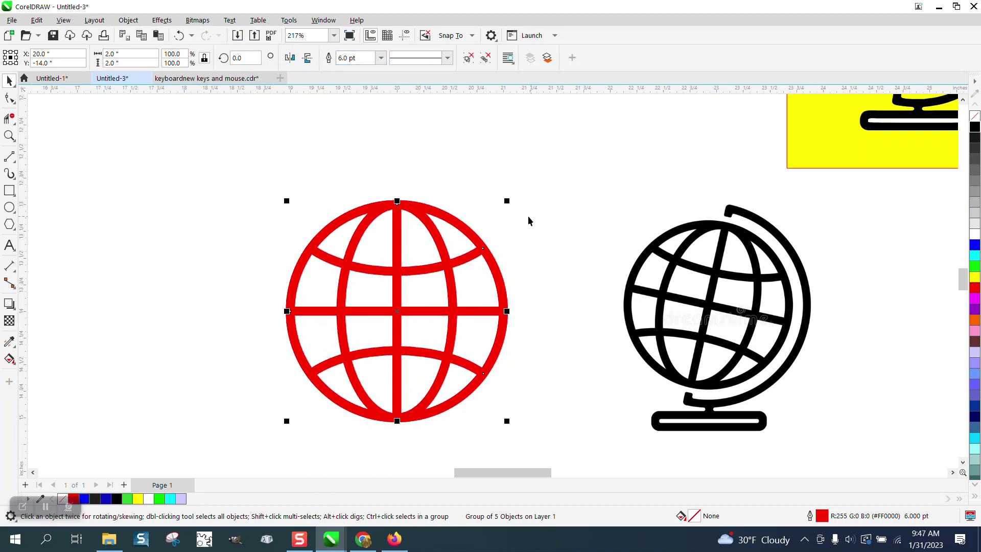
# Undo a trial resize and 5 pt outline, then make the globe's 6 pt outline black
pyautogui.moveTo(506, 202); pyautogui.dragTo(475, 233)
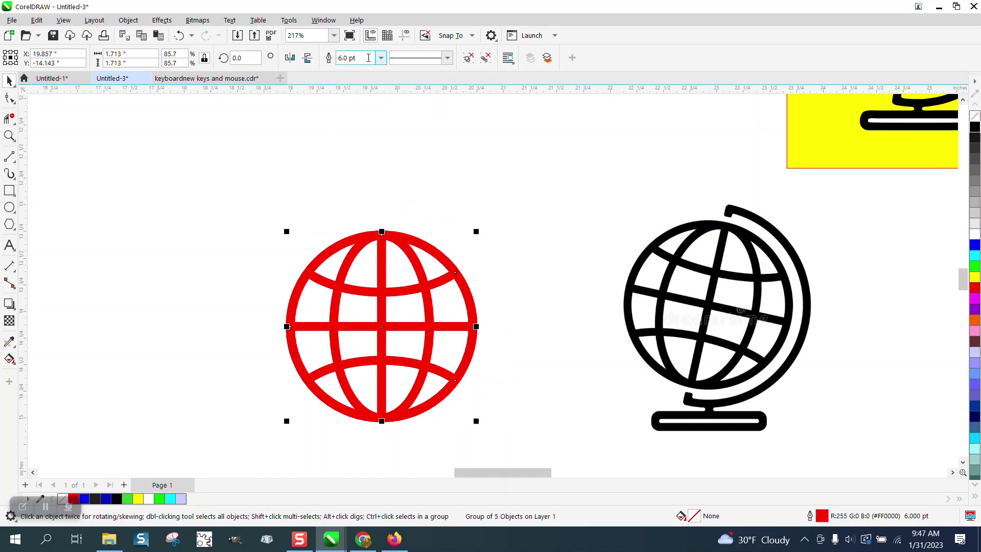
pyautogui.doubleClick(368, 58)
pyautogui.write('5')
pyautogui.press('Return')
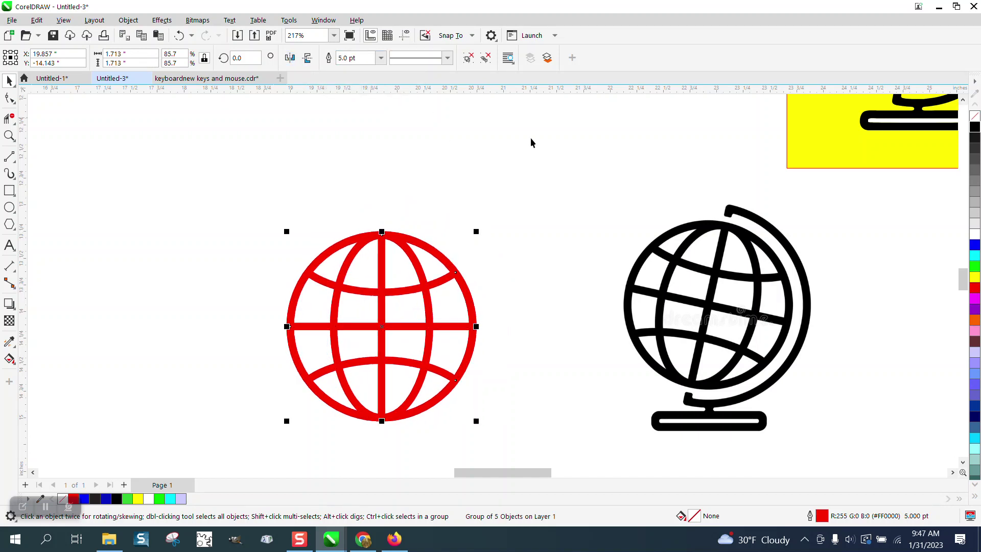
pyautogui.rightClick(975, 127)
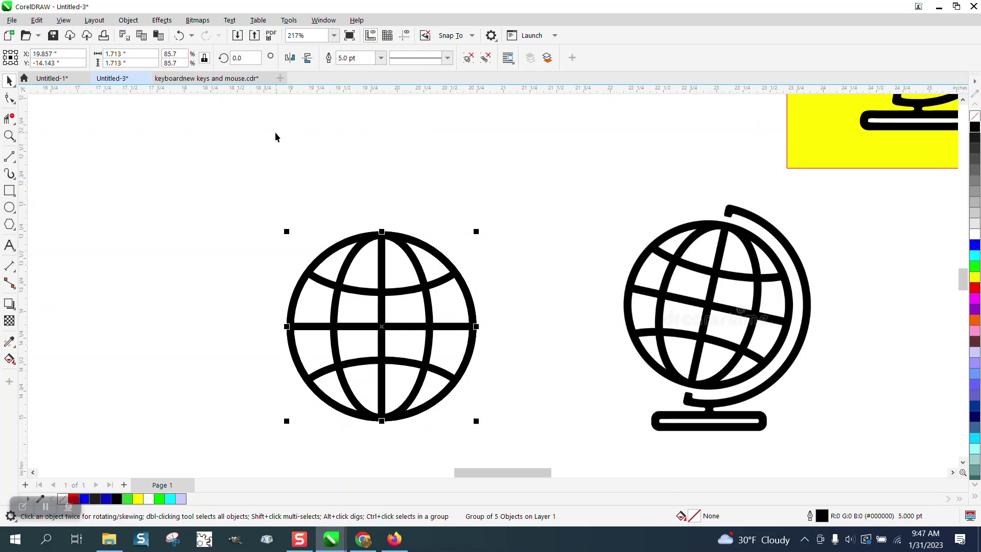
pyautogui.click(180, 35)
pyautogui.click(180, 36)
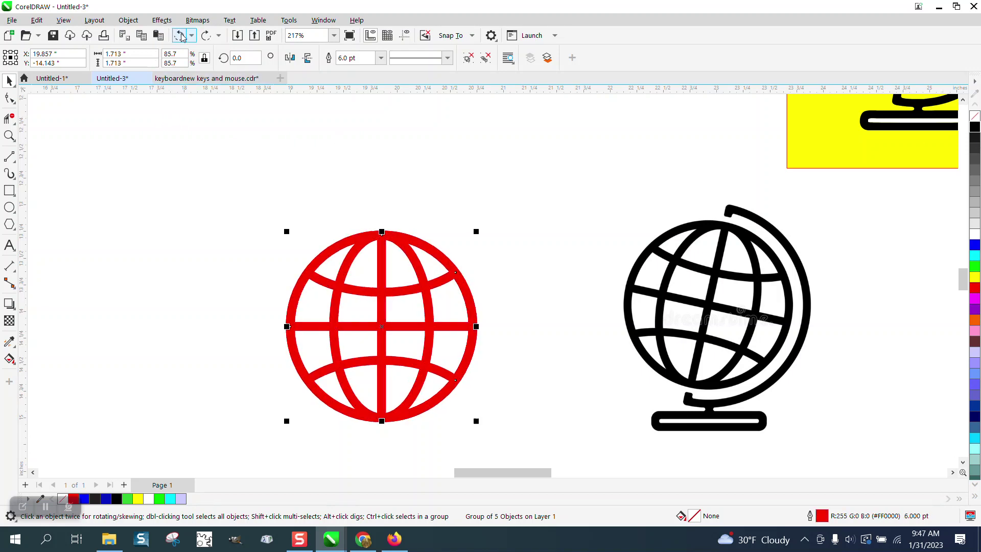
pyautogui.click(180, 35)
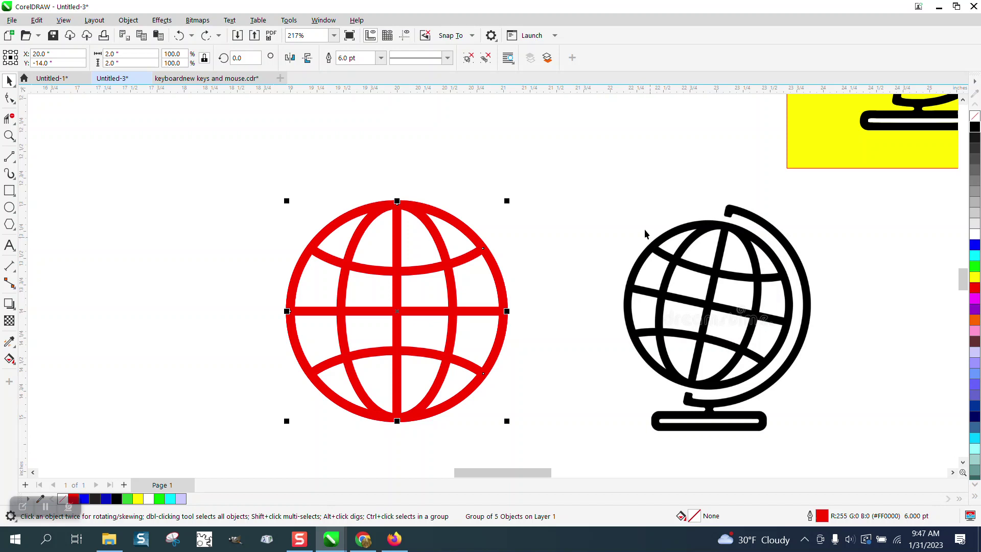
pyautogui.rightClick(975, 136)
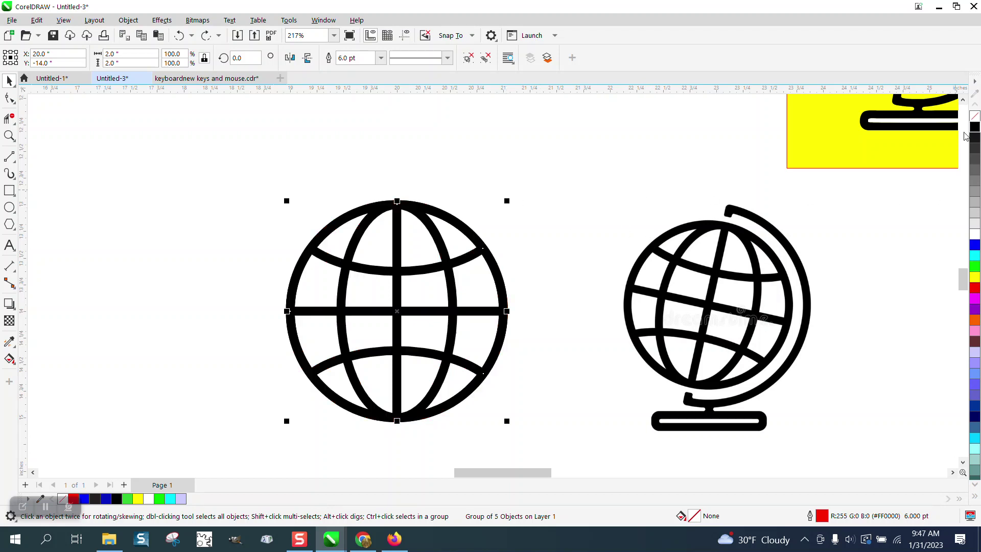
# Draw a 2.5-inch circle and position it at X 20, Y -14 over the globe
pyautogui.click(10, 208)
pyautogui.moveTo(275, 180); pyautogui.dragTo(153, 406)
pyautogui.tripleClick(123, 53)
pyautogui.write('2')
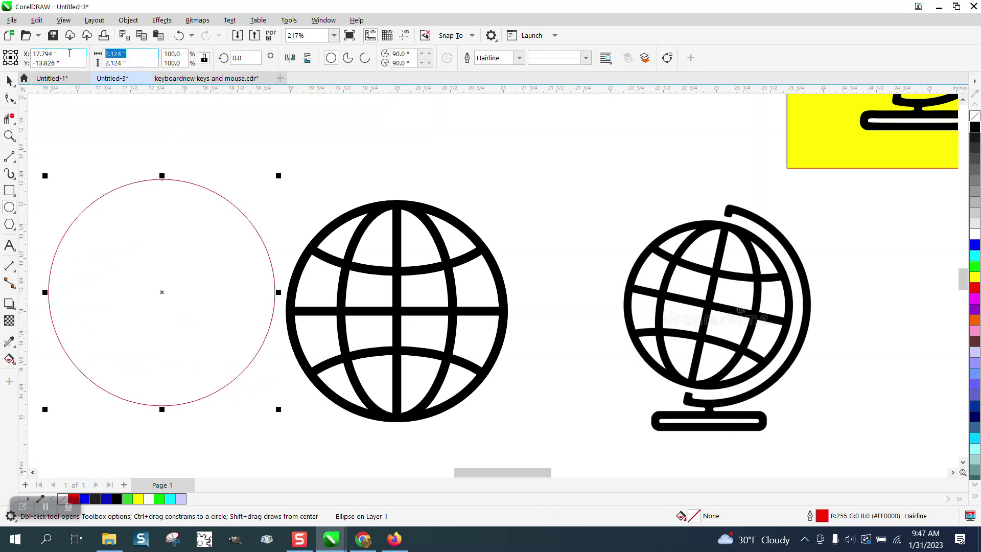
pyautogui.write('.5')
pyautogui.press('Return')
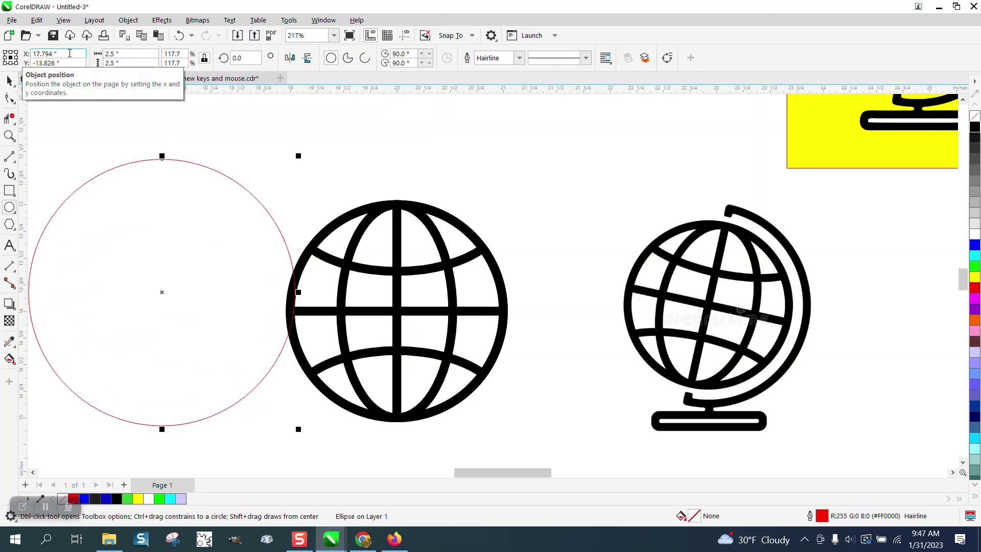
pyautogui.write('20')
pyautogui.press('Tab')
pyautogui.write('-14')
pyautogui.press('Return')
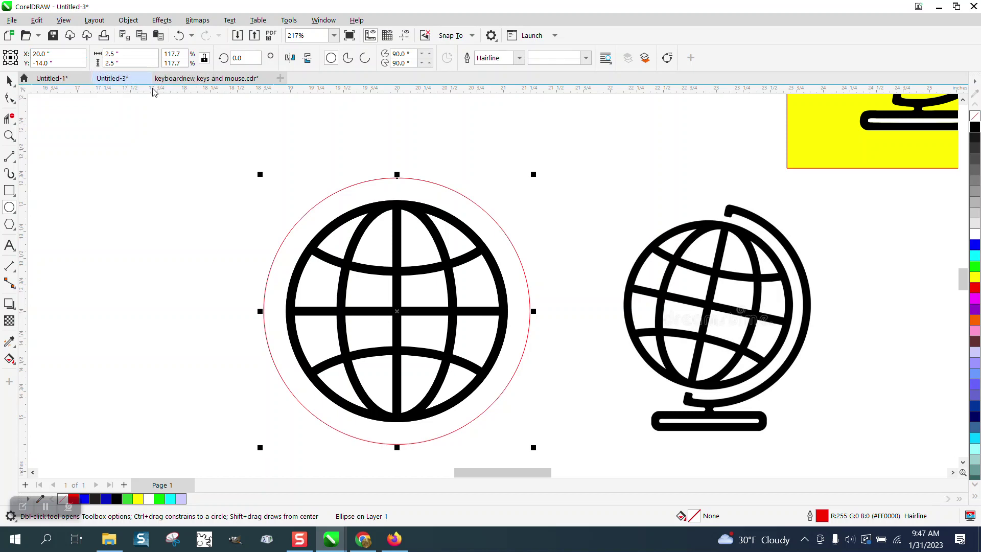
# Shrink the circle slightly around the globe and give it a 5 pt outline
pyautogui.click(9, 81)
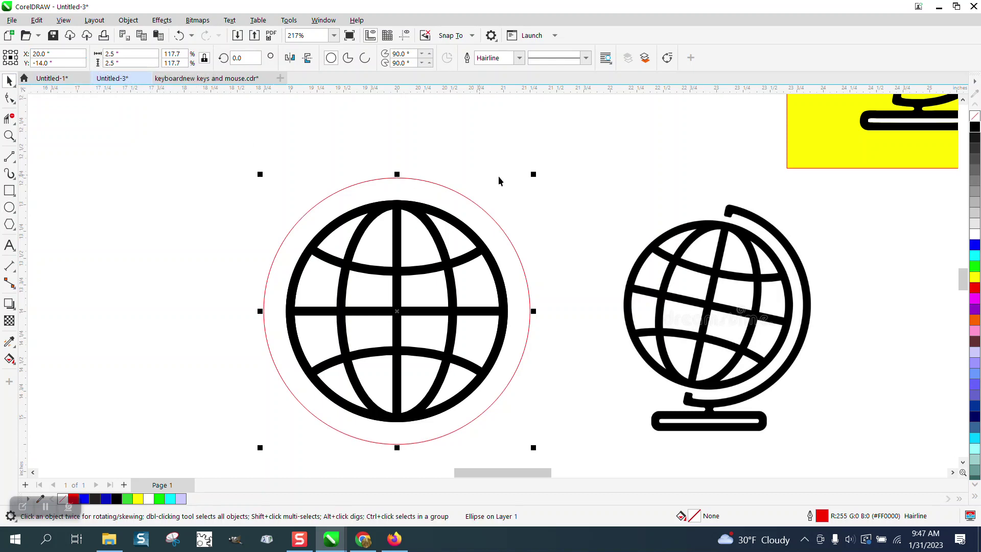
pyautogui.moveTo(535, 176); pyautogui.dragTo(532, 183)
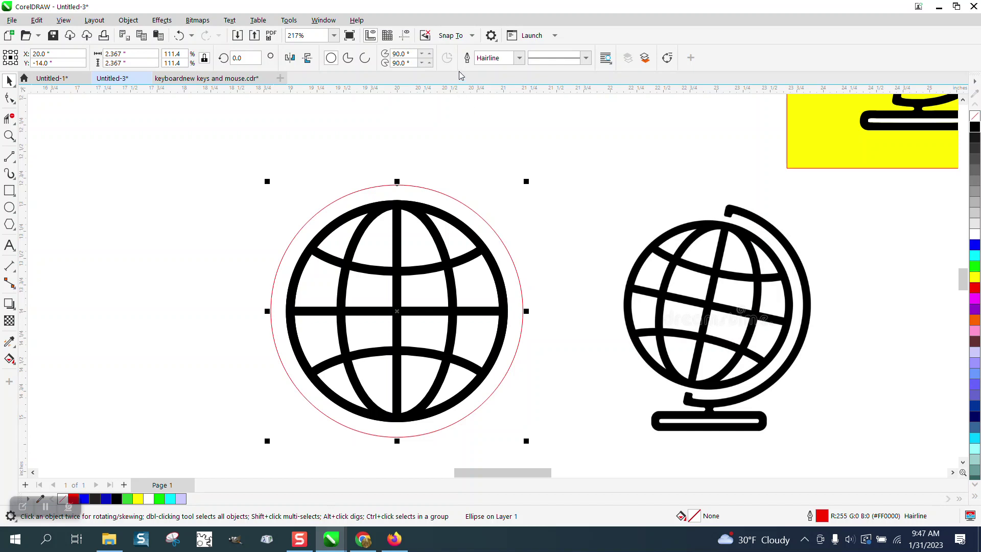
pyautogui.click(518, 60)
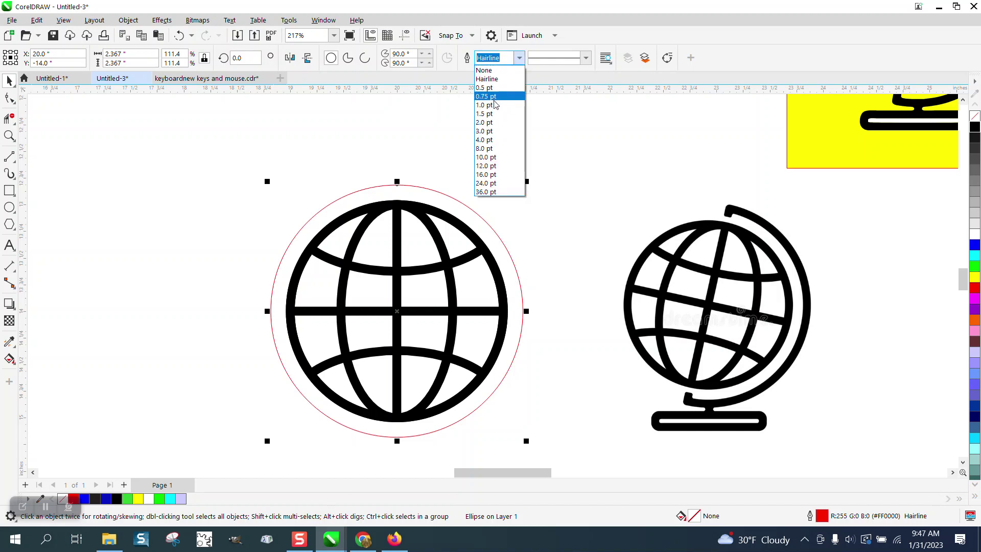
pyautogui.click(489, 140)
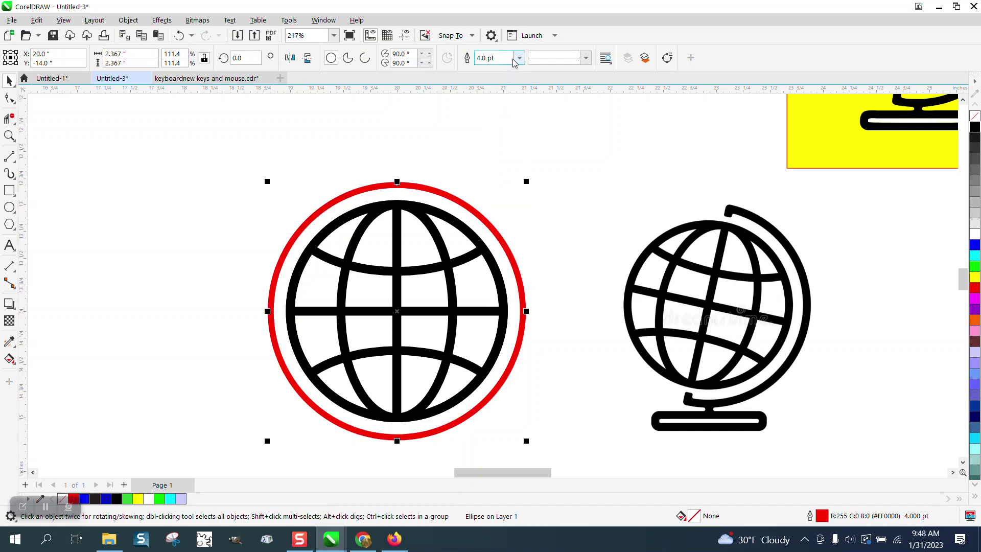
pyautogui.moveTo(494, 61); pyautogui.dragTo(463, 71)
pyautogui.write('5')
pyautogui.press('Return')
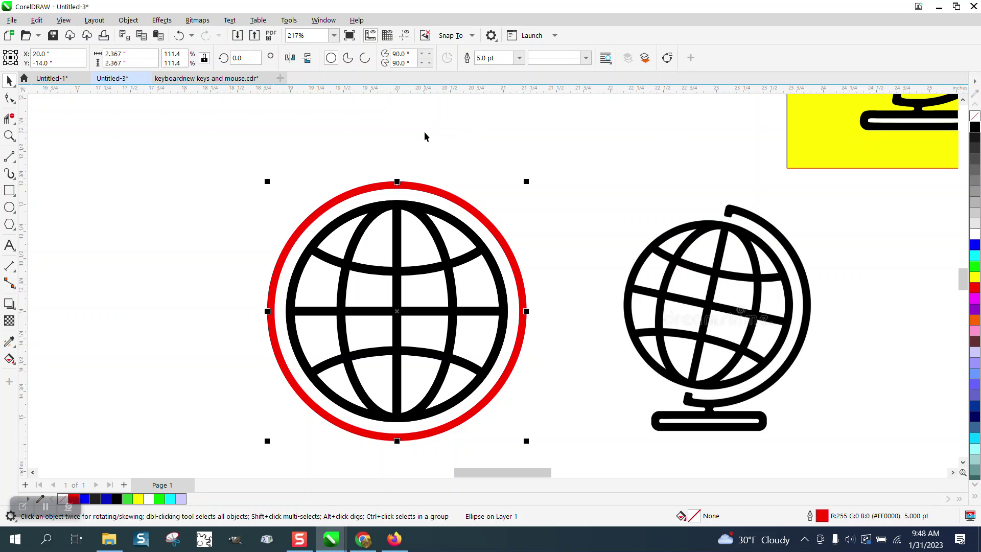
pyautogui.scroll(-1, 449, 139)
# Set the nudge distance to 3 inches and nudge the red circle 3 inches left
pyautogui.click(477, 124)
pyautogui.moveTo(429, 60); pyautogui.dragTo(388, 60)
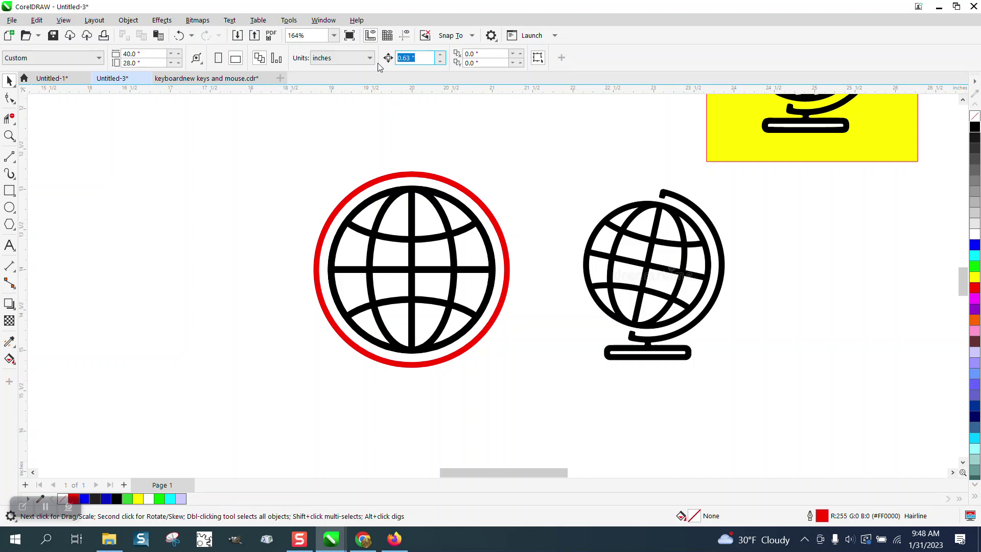
pyautogui.write('3')
pyautogui.click(468, 193)
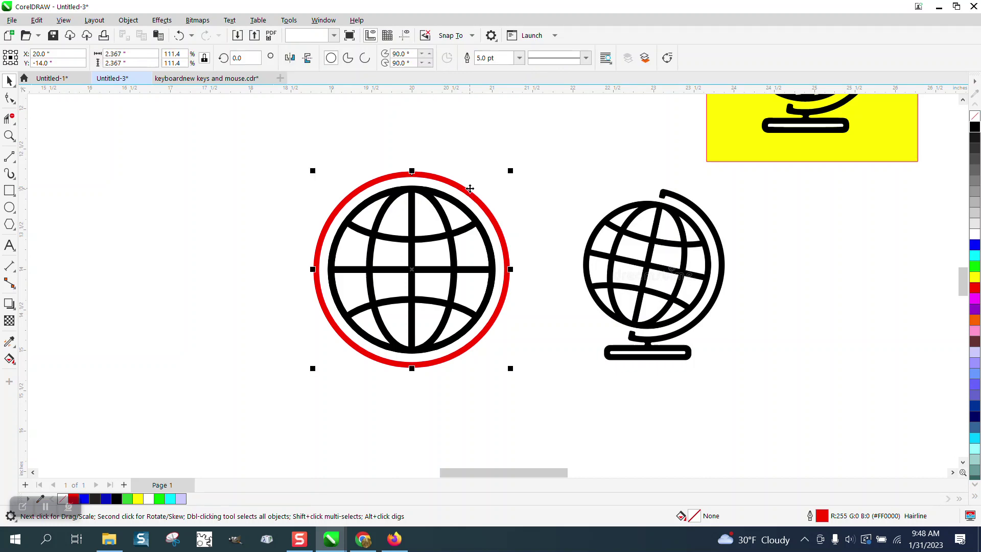
pyautogui.press('Left')
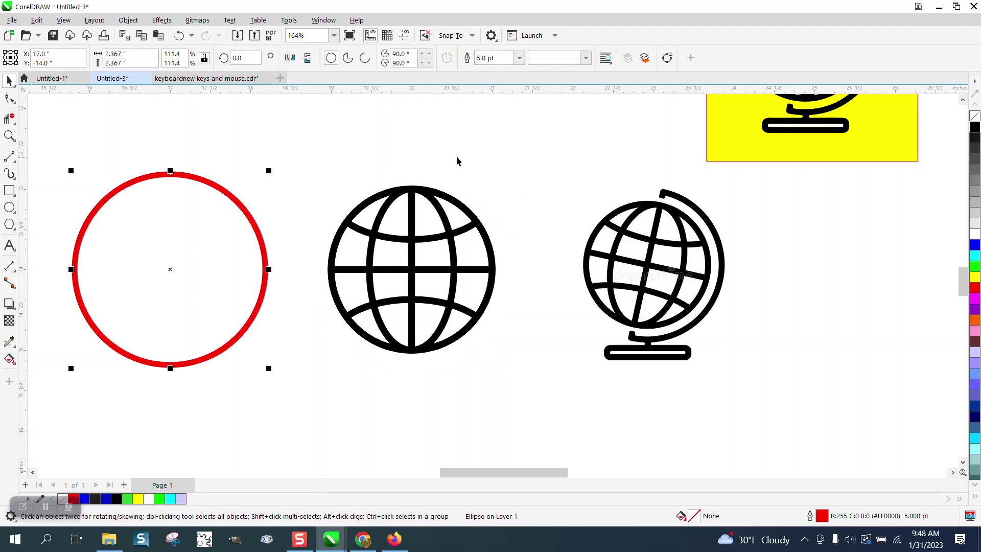
# Draw a vertical line centred on the red circle, trimming the parts above and below it
pyautogui.click(9, 156)
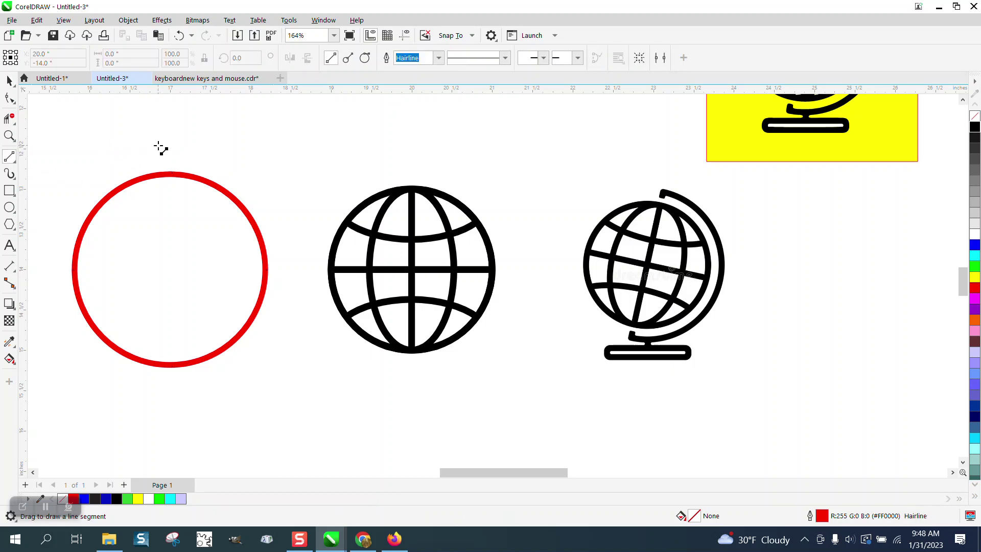
pyautogui.moveTo(182, 129); pyautogui.dragTo(177, 409)
pyautogui.click(9, 80)
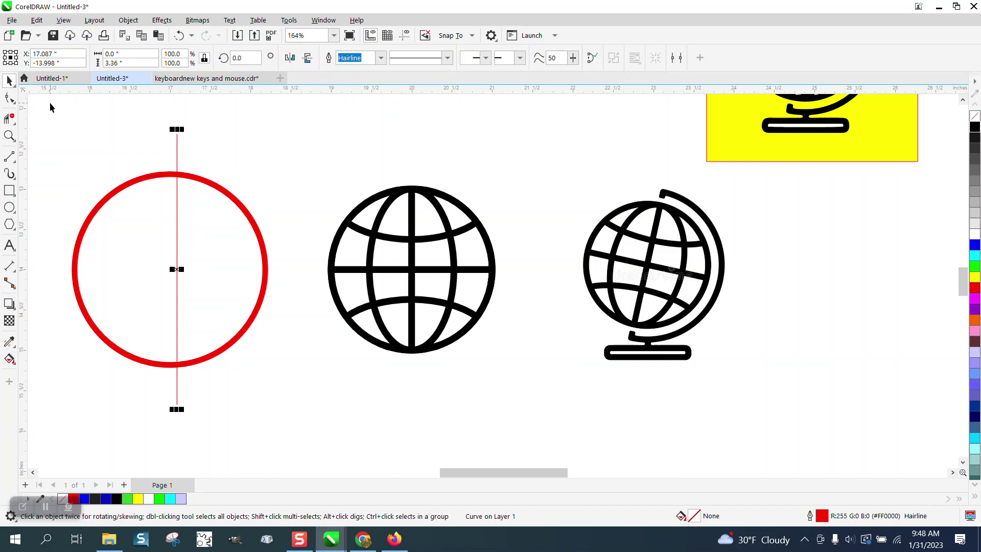
pyautogui.moveTo(50, 102); pyautogui.dragTo(292, 425)
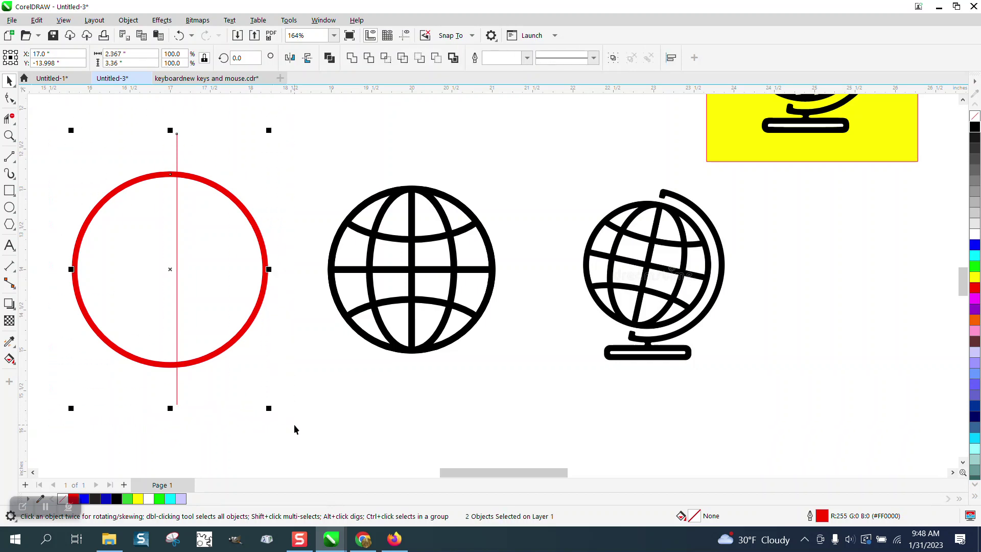
pyautogui.press('c')
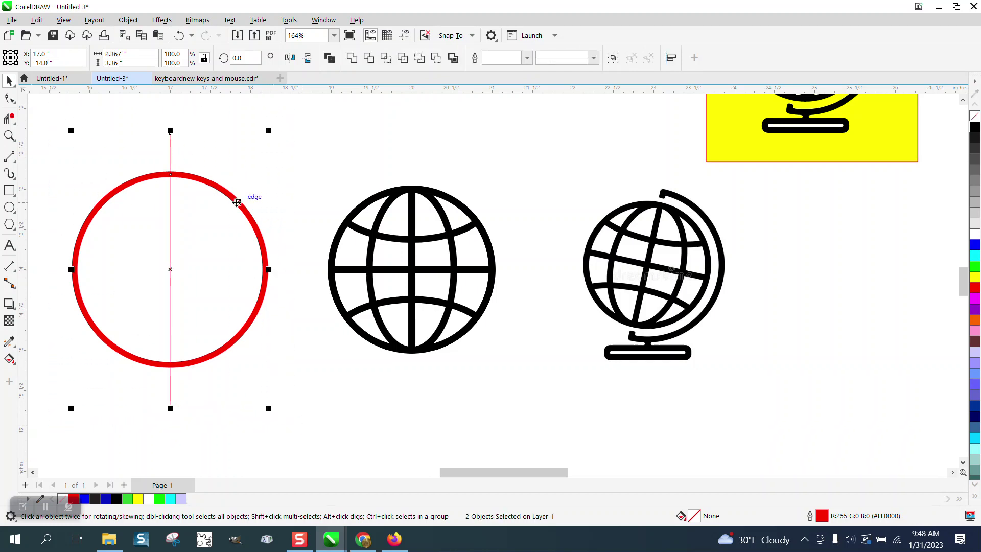
pyautogui.click(9, 118)
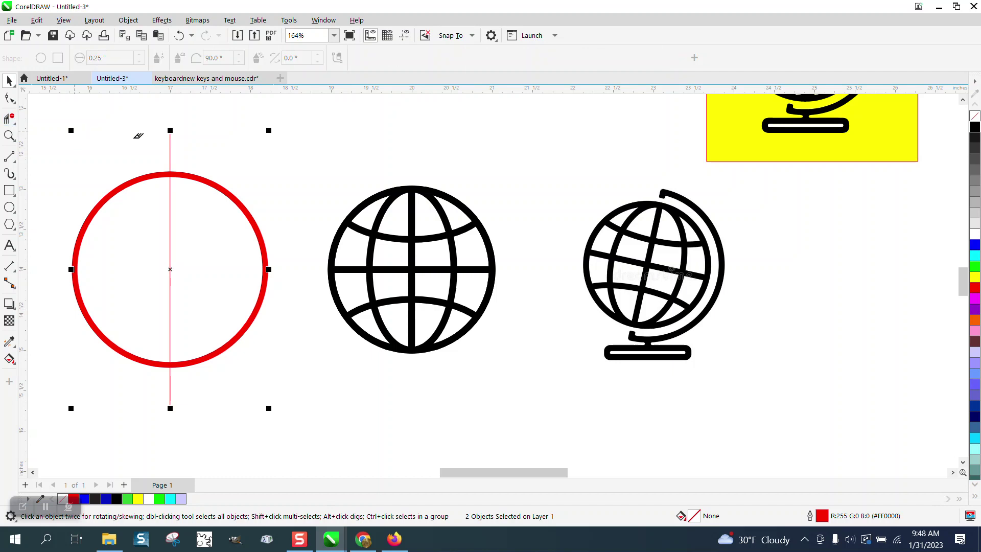
pyautogui.click(170, 147)
pyautogui.moveTo(167, 391); pyautogui.dragTo(208, 396)
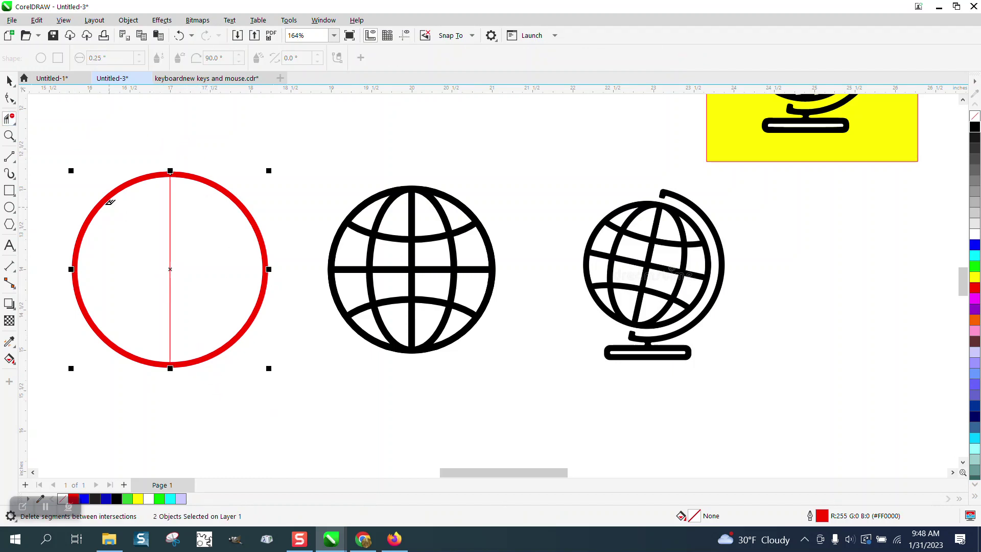
pyautogui.click(10, 80)
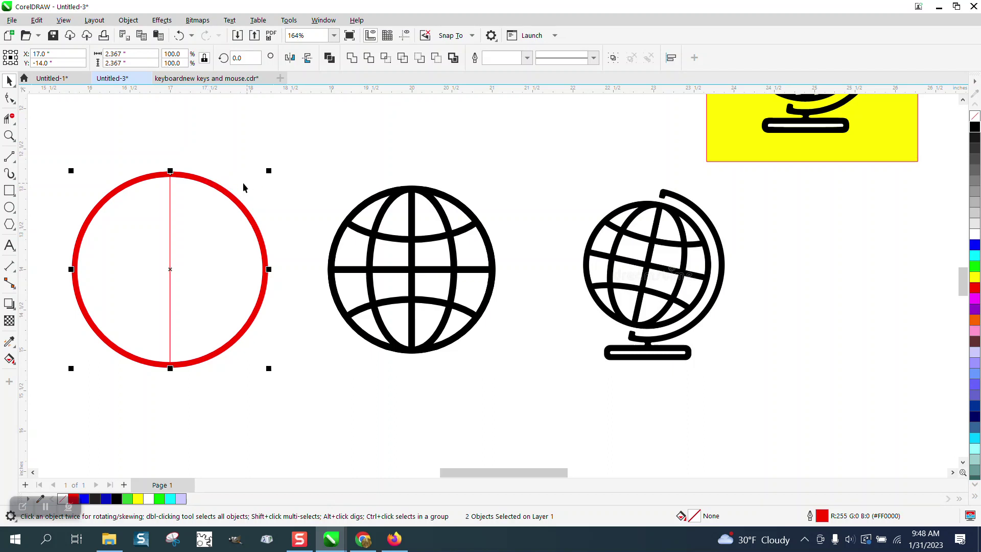
# Nudge the red circle and its centre line 3 inches right onto the globe and zoom in
pyautogui.moveTo(59, 156); pyautogui.dragTo(284, 370)
pyautogui.press('Right')
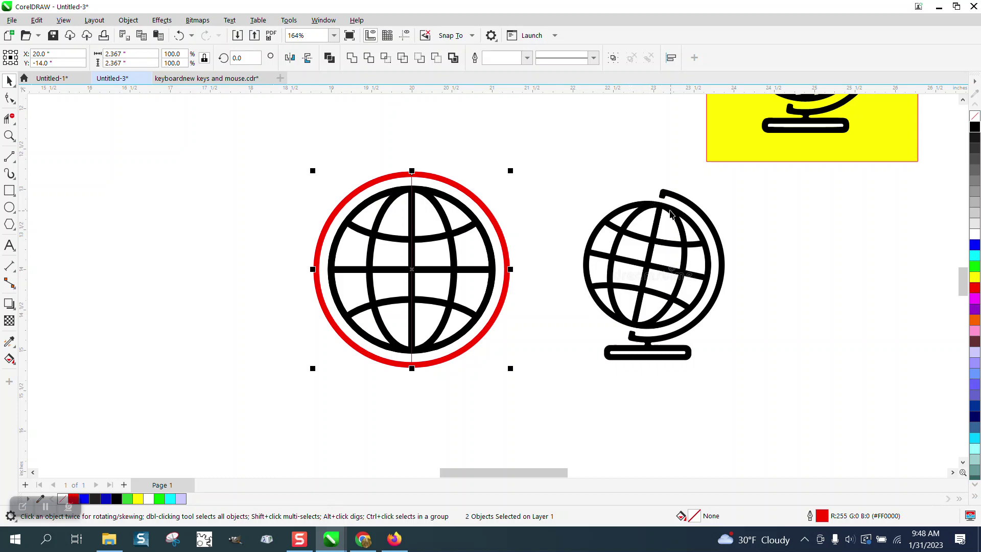
pyautogui.click(9, 135)
pyautogui.moveTo(320, 160); pyautogui.dragTo(585, 385)
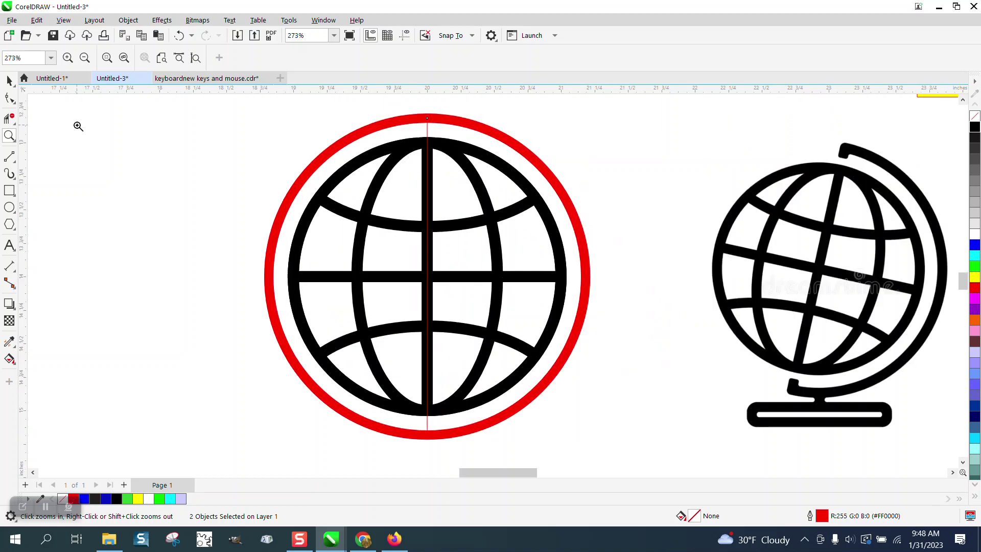
pyautogui.click(9, 206)
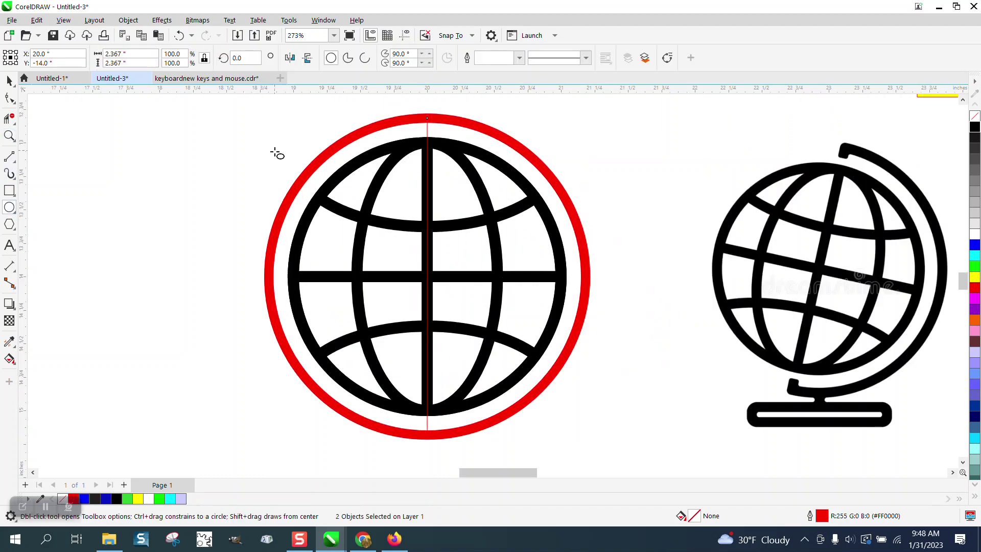
# Draw a new circle, centre it on the globe, and enlarge it to about 2.16 inches
pyautogui.moveTo(277, 150)
pyautogui.mouseDown()
pyautogui.moveTo(149, 344)
pyautogui.moveTo(131, 407)
pyautogui.mouseUp()
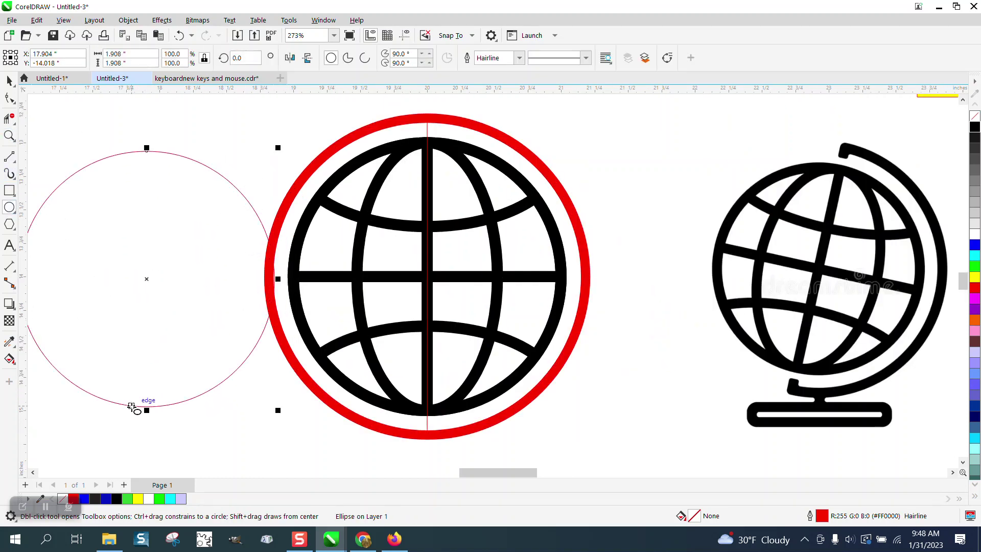
pyautogui.press('p')
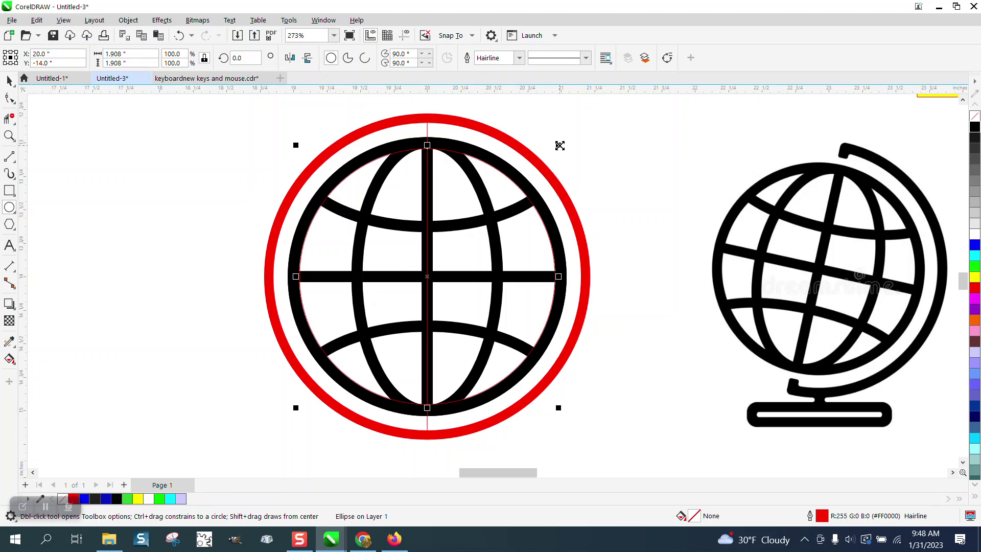
pyautogui.moveTo(559, 145); pyautogui.dragTo(577, 119)
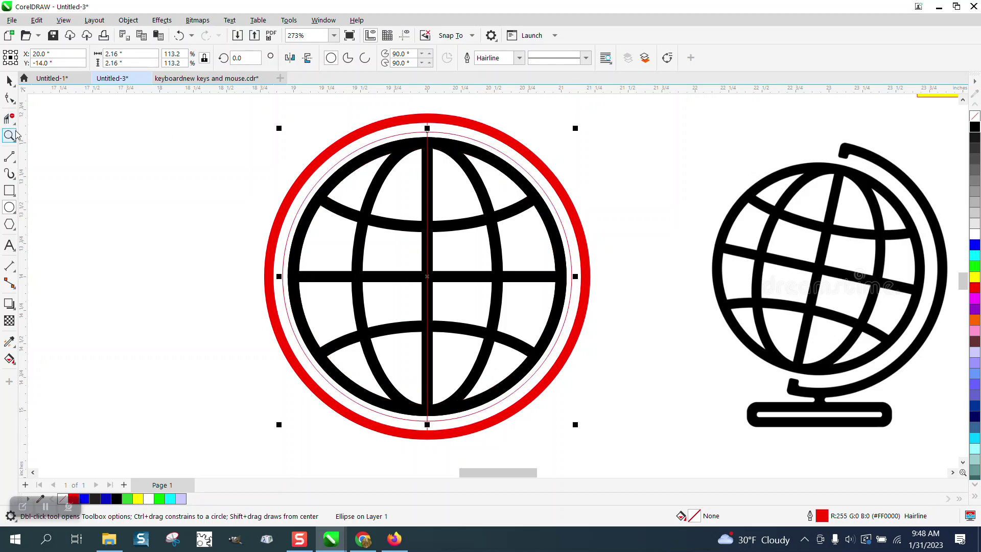
pyautogui.click(9, 81)
pyautogui.moveTo(23, 88); pyautogui.dragTo(32, 94)
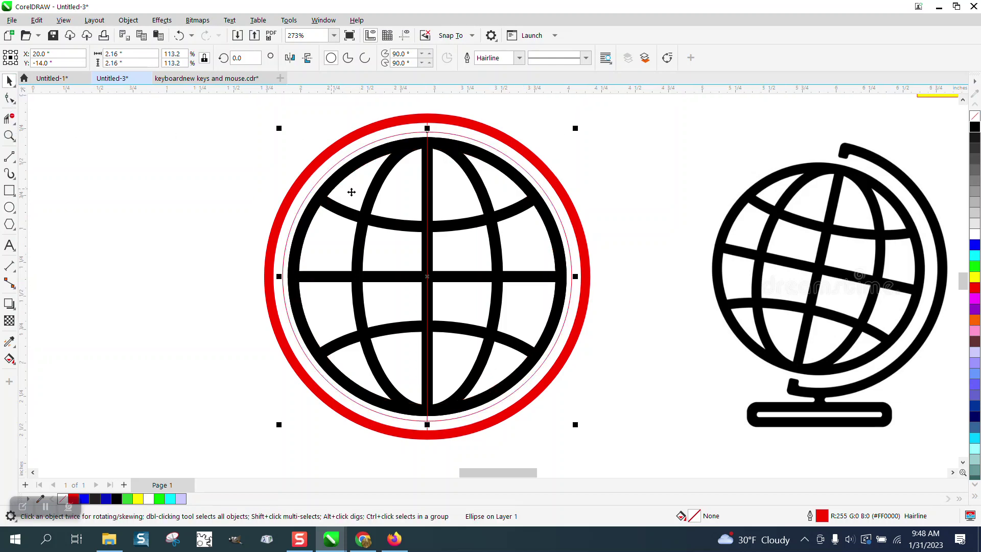
# Move the black globe left, then delete the red centre line and both halves of the inner circle
pyautogui.click(365, 214)
pyautogui.press('l')
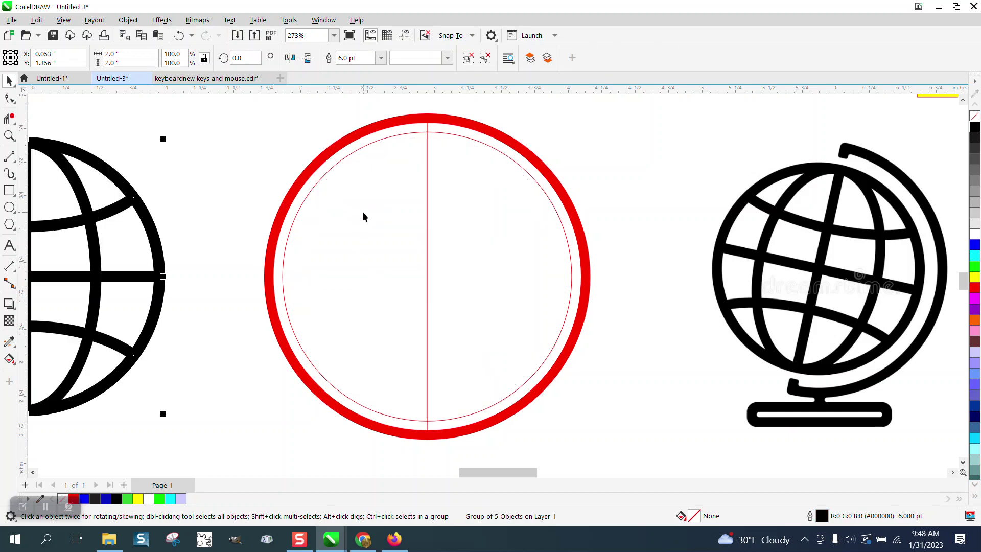
pyautogui.click(9, 119)
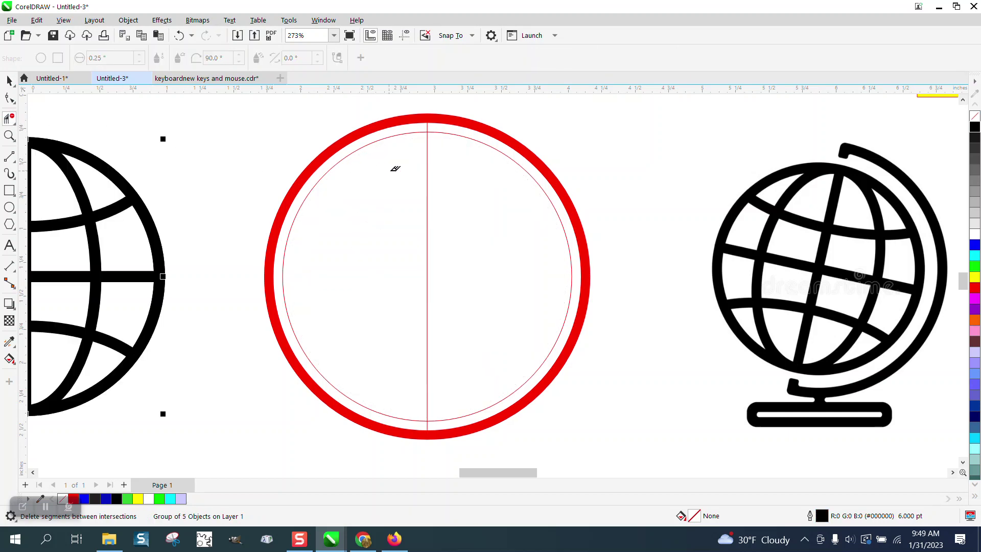
pyautogui.moveTo(392, 170); pyautogui.dragTo(462, 222)
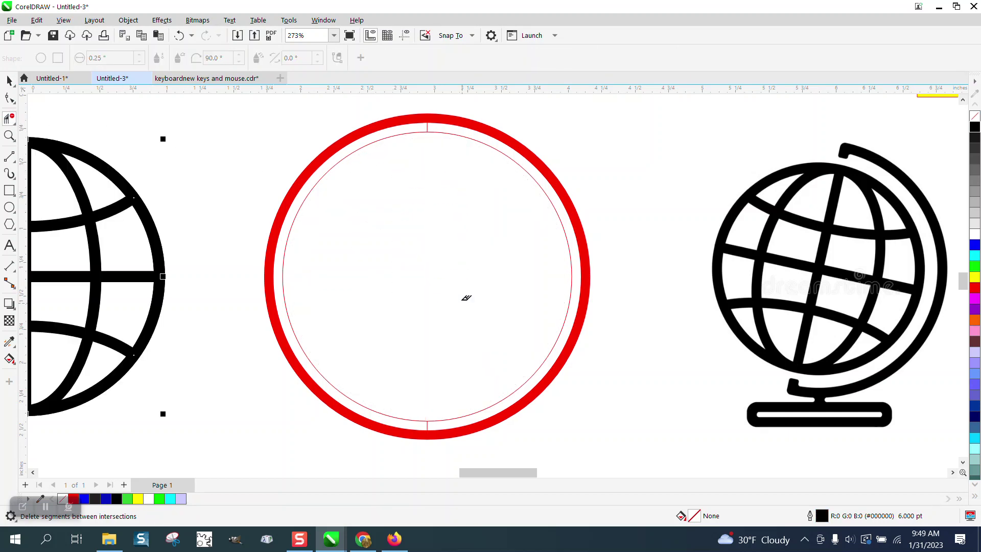
pyautogui.click(412, 131)
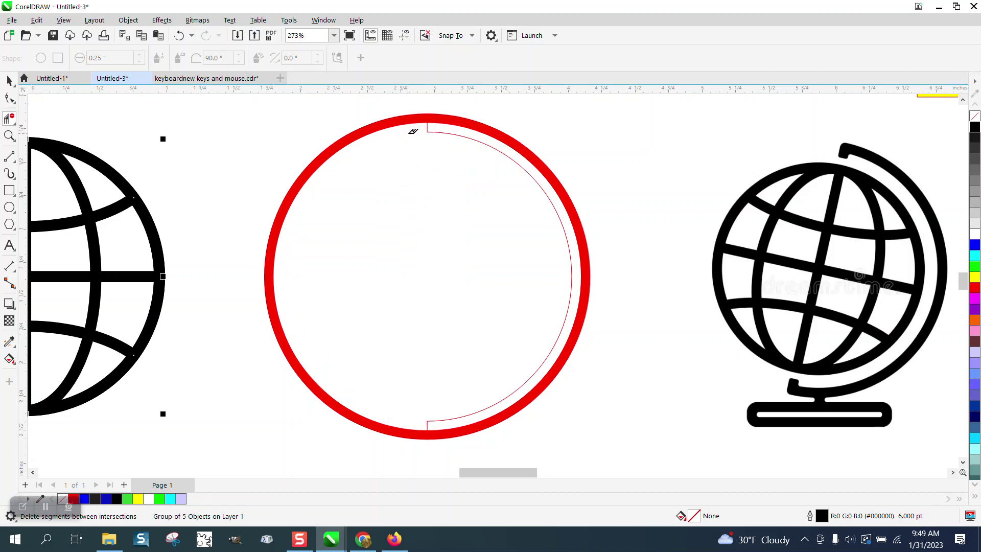
pyautogui.click(443, 129)
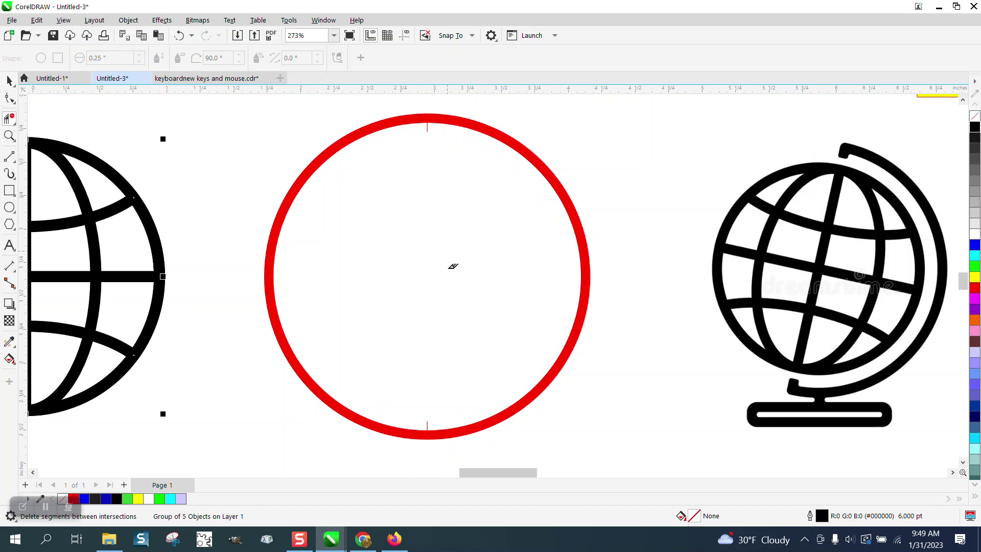
pyautogui.click(9, 80)
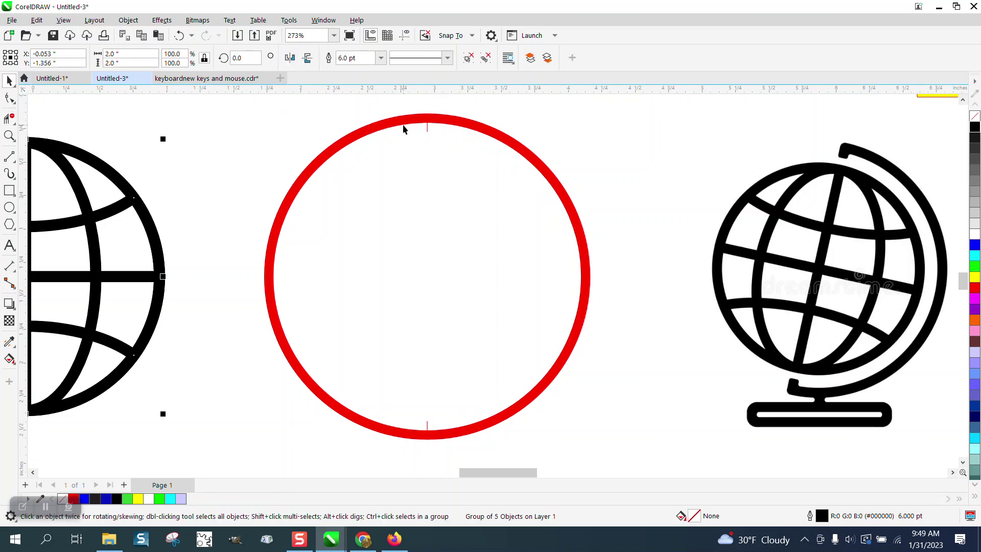
pyautogui.click(426, 130)
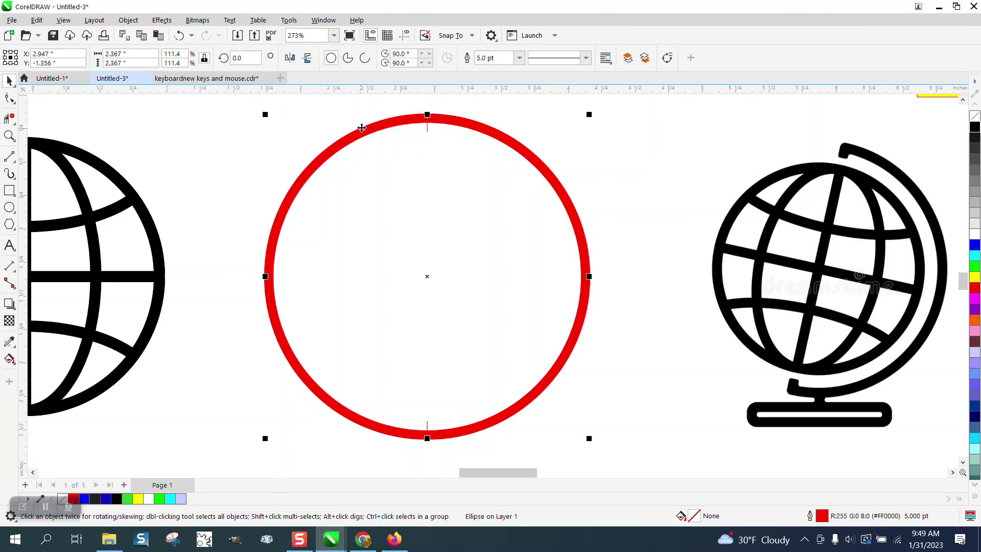
# Draw a vertical line between the red circle's top and bottom nodes with a 5 pt outline
pyautogui.press('F5')
pyautogui.moveTo(427, 115)
pyautogui.mouseDown()
pyautogui.moveTo(409, 179)
pyautogui.moveTo(455, 464)
pyautogui.moveTo(444, 450)
pyautogui.mouseUp()
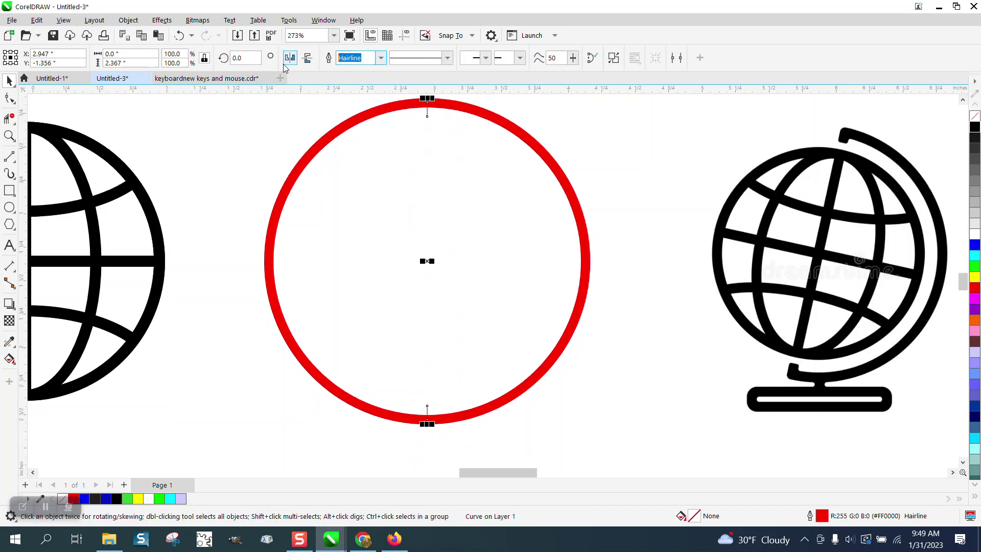
pyautogui.write('0.5')
pyautogui.press('Return')
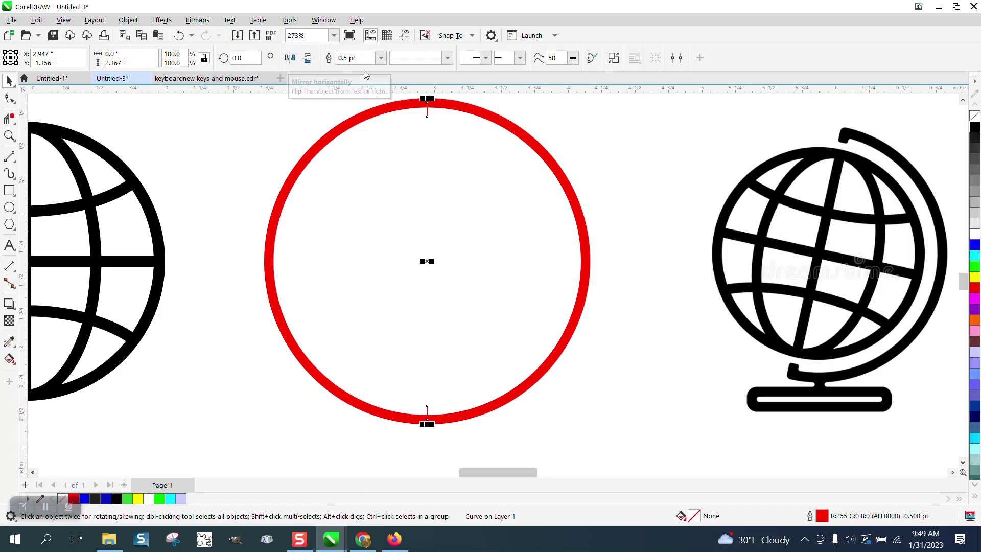
pyautogui.click(542, 118)
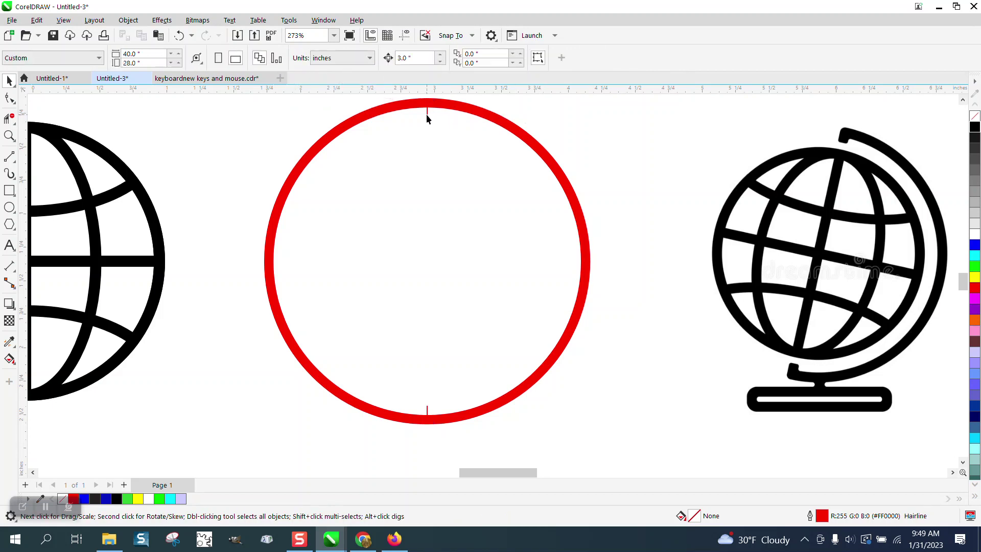
pyautogui.click(426, 114)
pyautogui.click(362, 60)
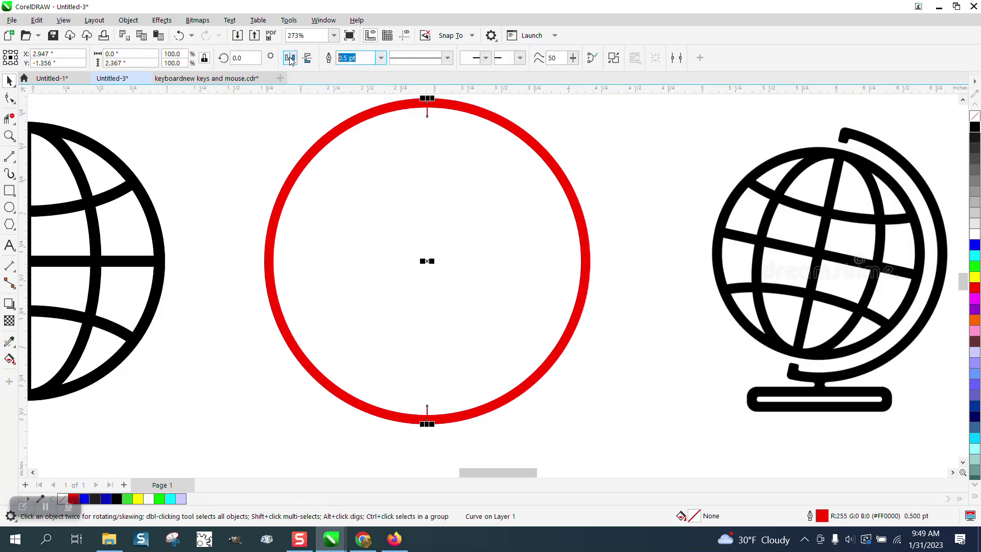
pyautogui.write('5')
pyautogui.press('Return')
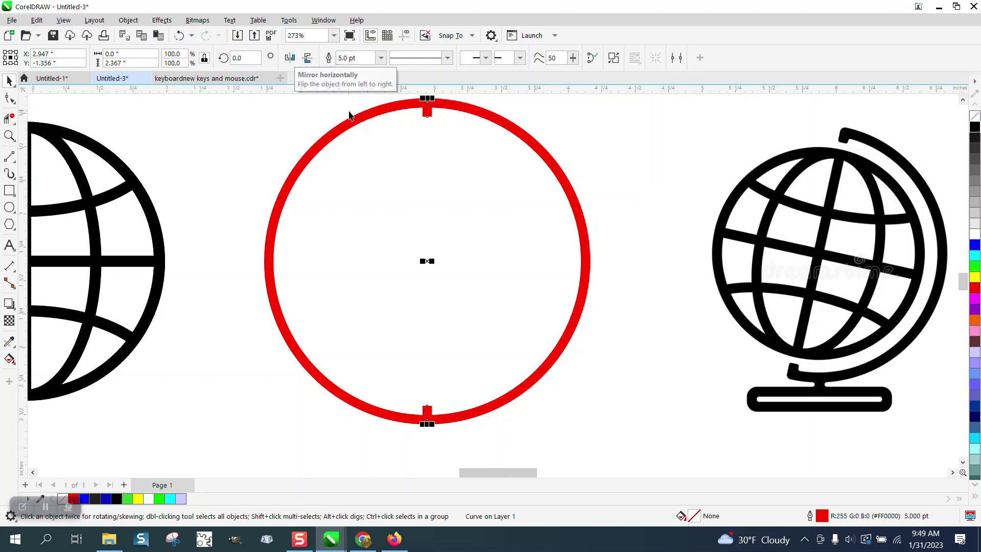
# Delete the red circle's left half, leaving a right-side semicircular arc
pyautogui.click(9, 118)
pyautogui.moveTo(265, 141); pyautogui.dragTo(340, 184)
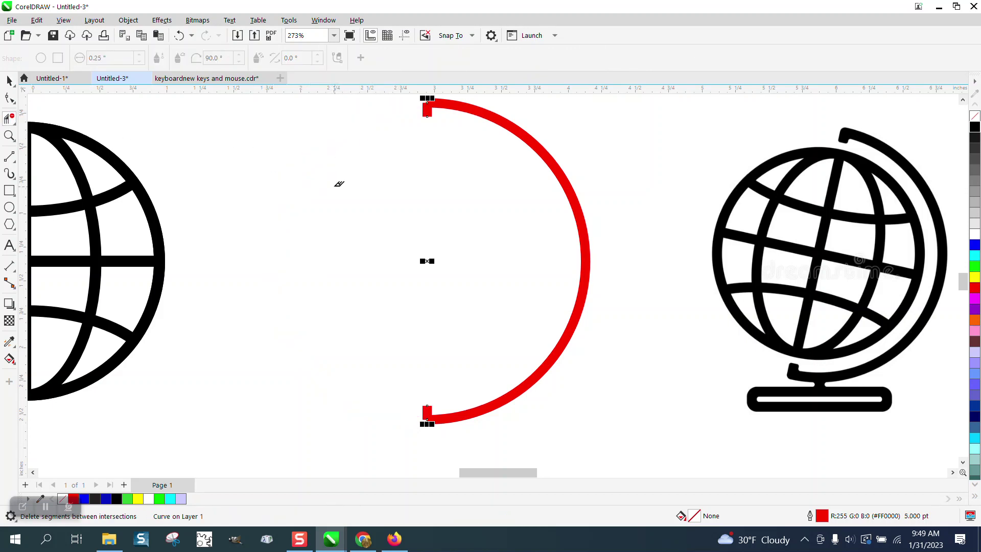
pyautogui.click(9, 135)
# Join the arc's top end to its tab with Join Curves using Extend
pyautogui.rightClick(391, 194)
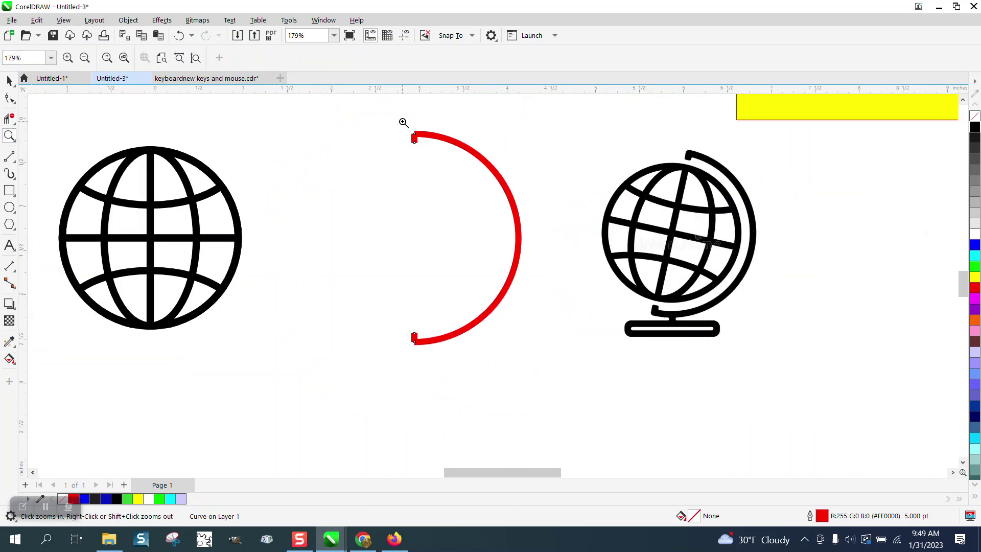
pyautogui.moveTo(403, 122); pyautogui.dragTo(440, 162)
pyautogui.click(9, 98)
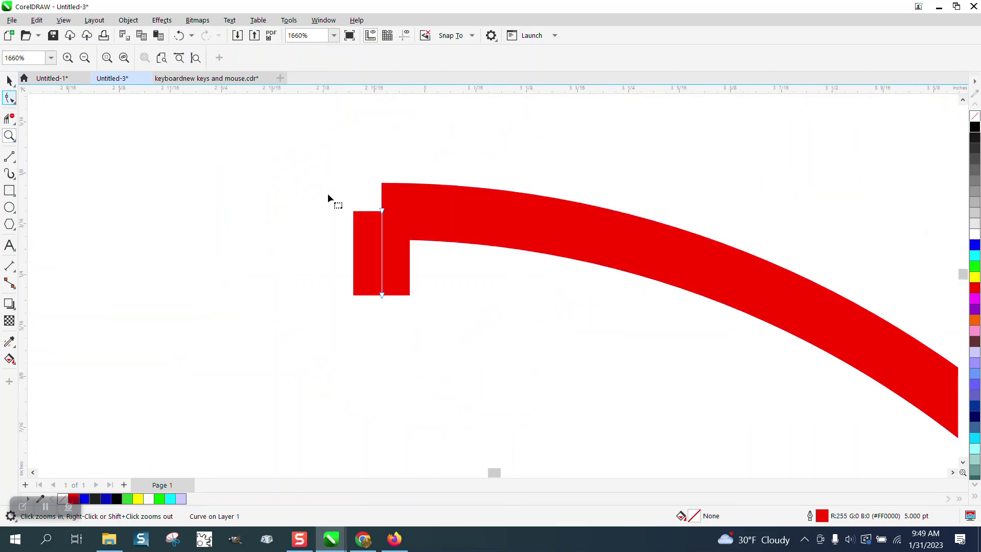
pyautogui.keyDown('shift'); pyautogui.click(414, 202); pyautogui.keyUp('shift')
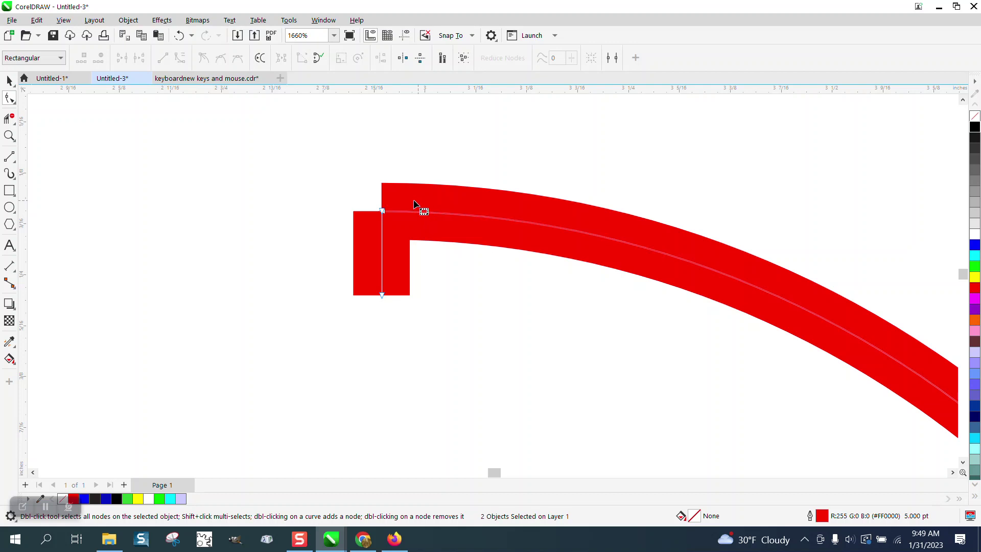
pyautogui.moveTo(364, 193); pyautogui.dragTo(402, 233)
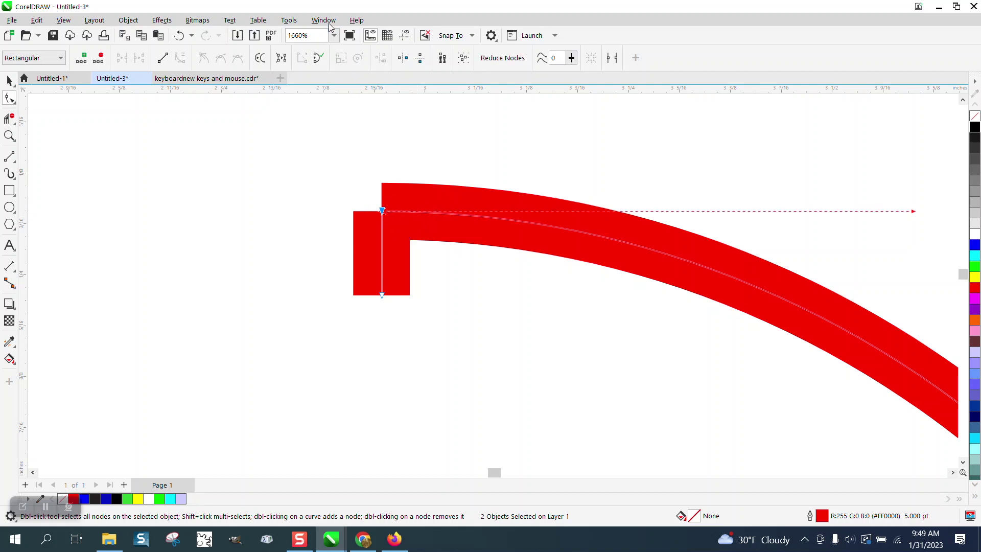
pyautogui.click(327, 22)
pyautogui.moveTo(351, 182)
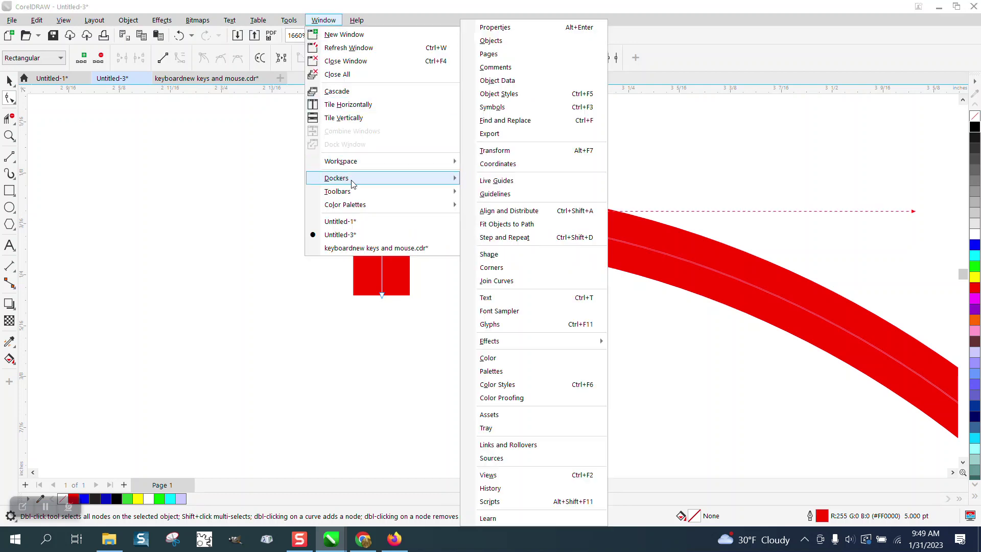
pyautogui.click(503, 280)
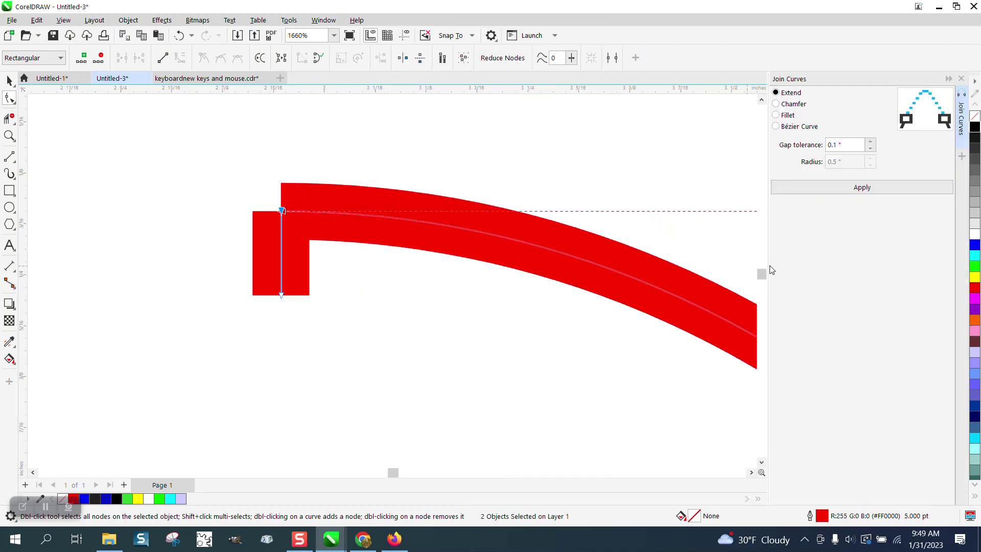
pyautogui.click(863, 195)
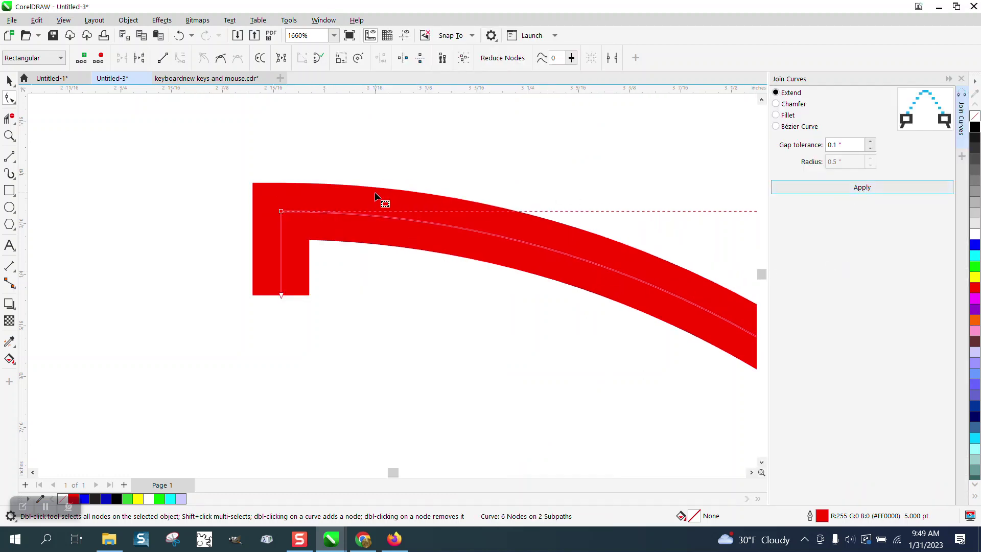
# Join the arc's lower end to its tab the same way
pyautogui.scroll(-8, 218, 144)
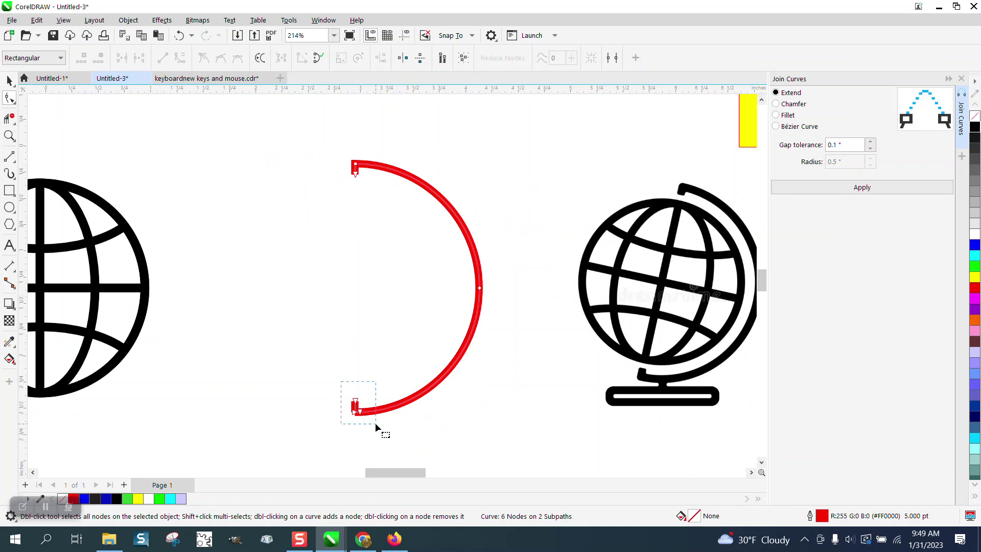
pyautogui.moveTo(375, 422); pyautogui.dragTo(376, 423)
pyautogui.click(861, 187)
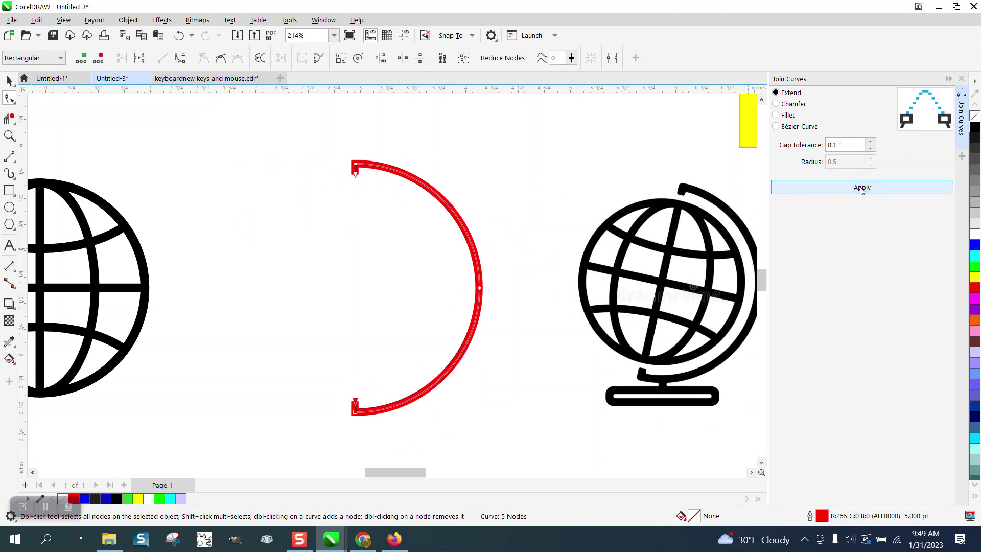
pyautogui.click(10, 81)
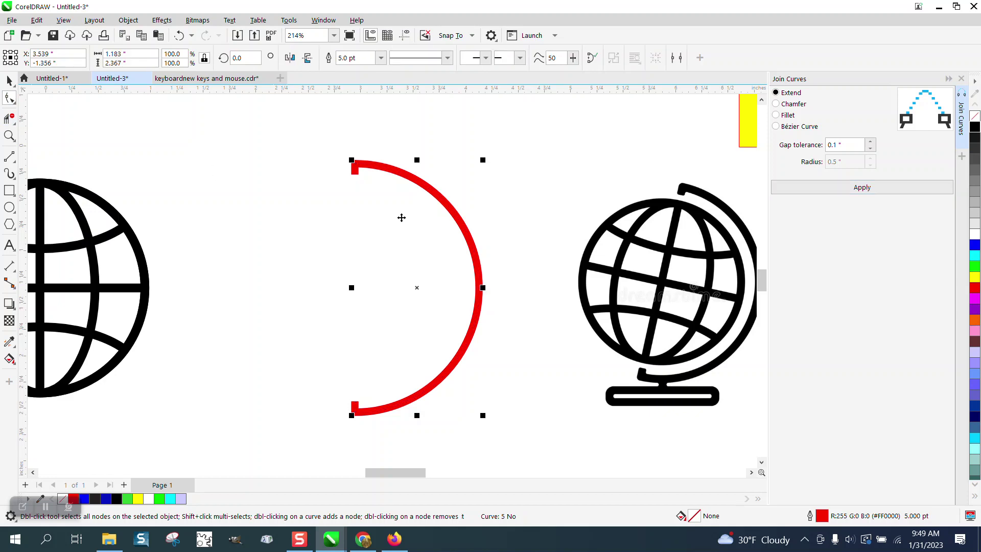
pyautogui.scroll(-2, 445, 235)
# Centre the globe over the arc and give the side arm a black outline
pyautogui.moveTo(83, 190); pyautogui.dragTo(295, 343)
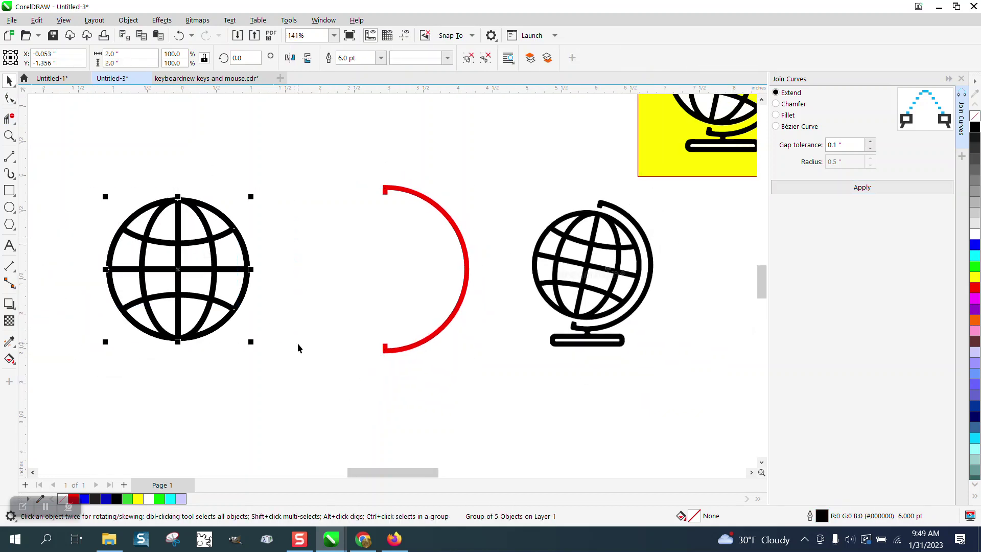
pyautogui.press('p')
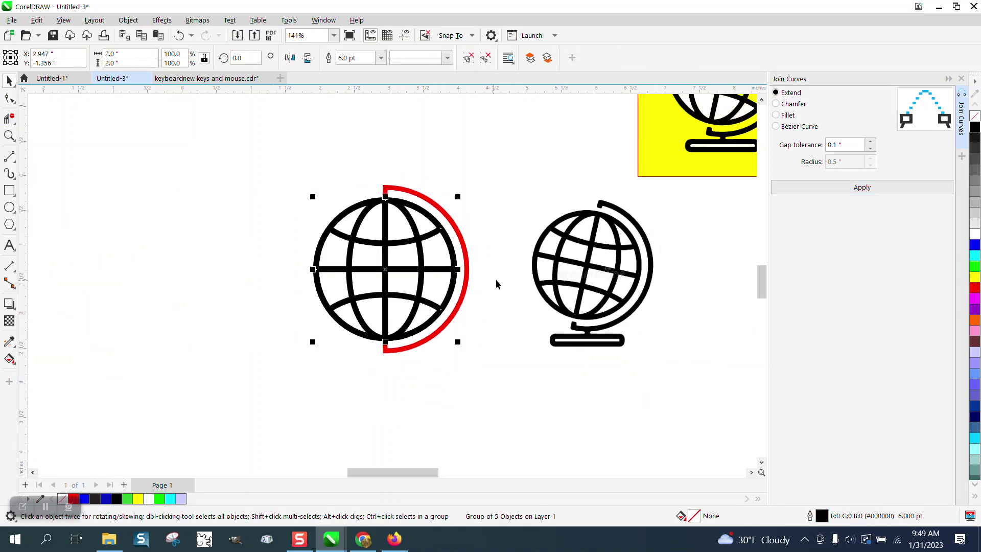
pyautogui.click(472, 271)
pyautogui.click(467, 266)
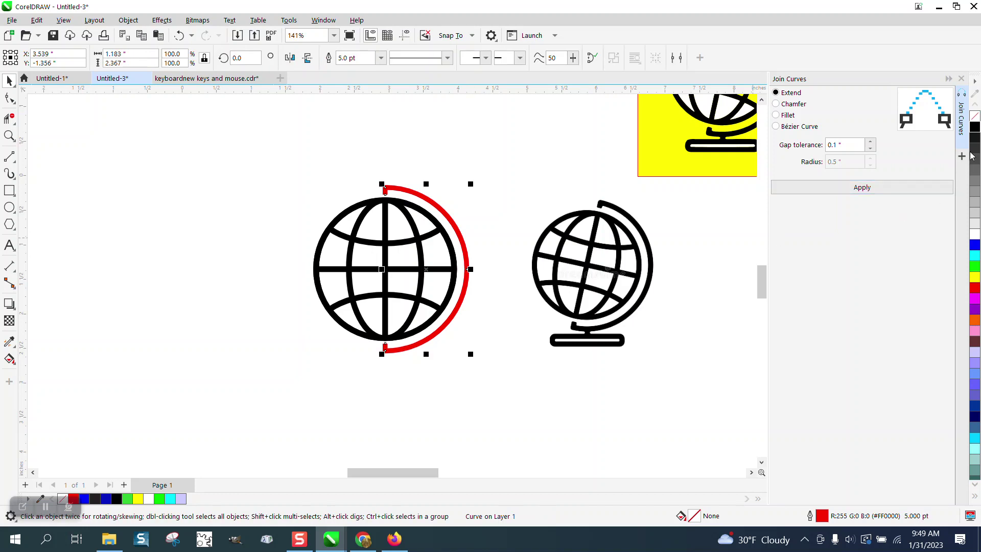
pyautogui.rightClick(976, 128)
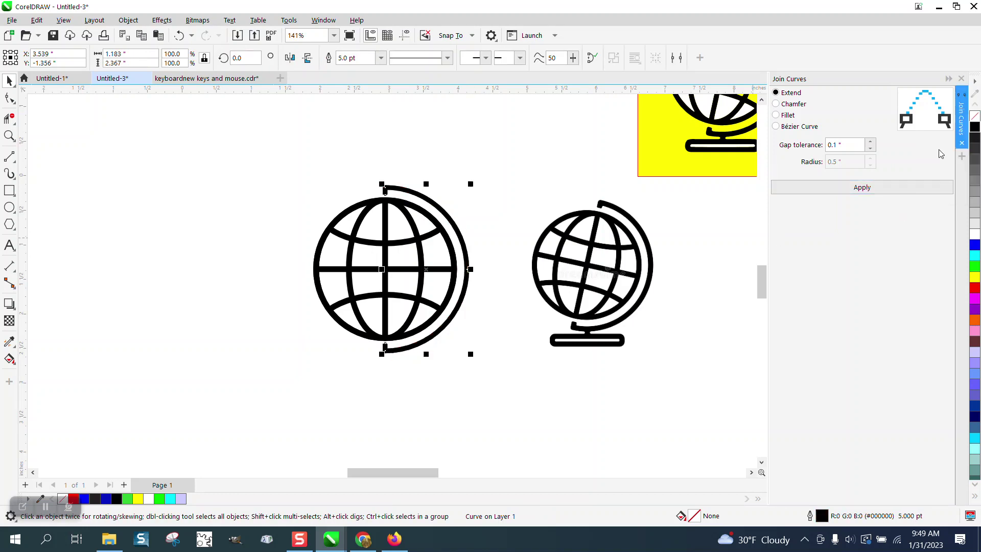
# Group the globe with its side arm and tilt the group about 14 degrees
pyautogui.moveTo(299, 160); pyautogui.dragTo(433, 339)
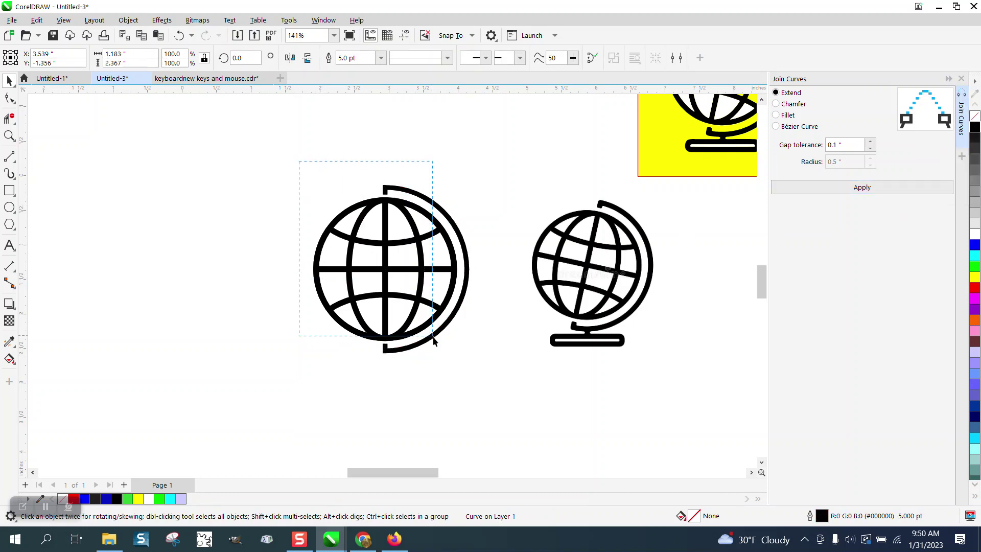
pyautogui.moveTo(468, 377); pyautogui.dragTo(469, 378)
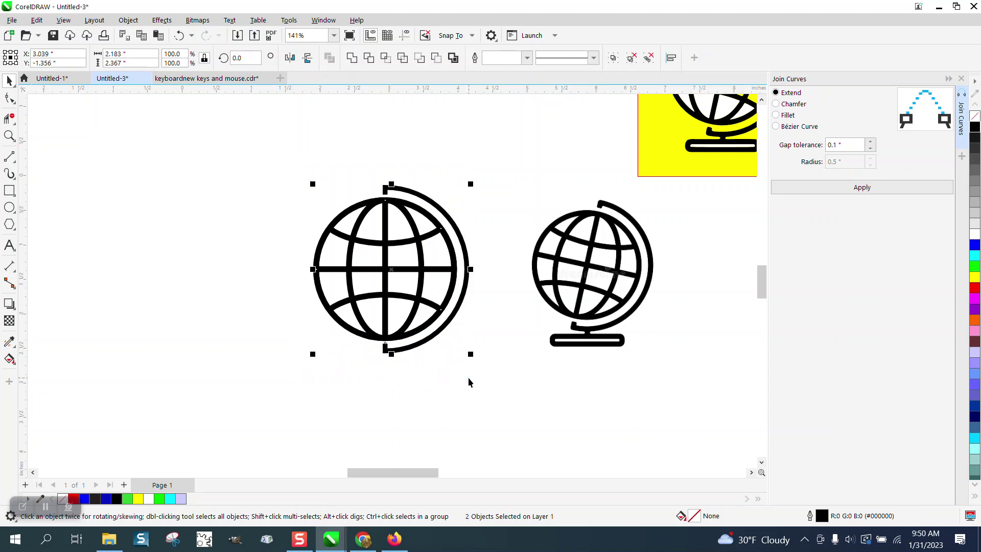
pyautogui.hotkey('ctrl', 'g')
pyautogui.click(391, 276)
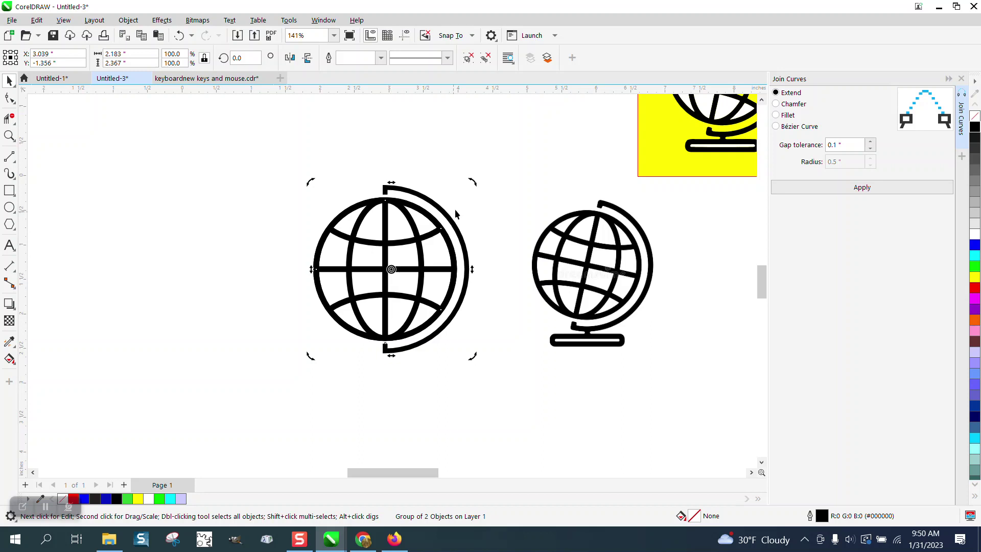
pyautogui.moveTo(475, 184); pyautogui.dragTo(497, 203)
pyautogui.click(496, 200)
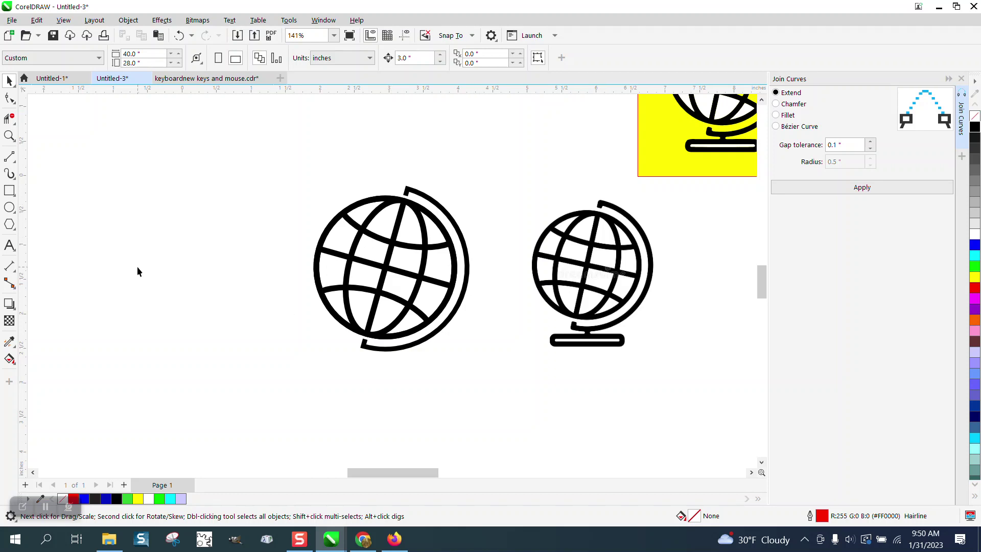
pyautogui.click(9, 136)
pyautogui.moveTo(299, 189); pyautogui.dragTo(688, 415)
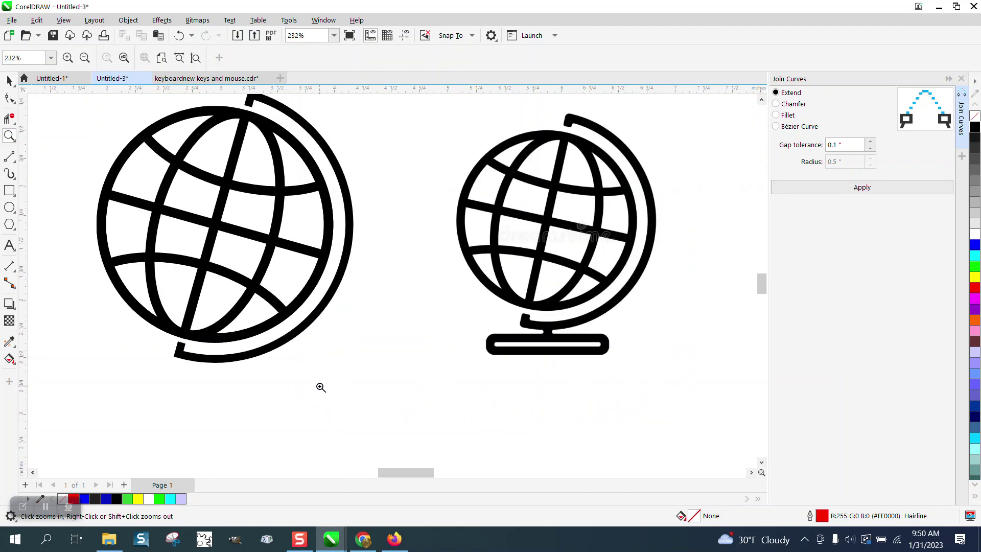
# Draw a base bar under the globe with a 5 pt black outline and 0.06-inch locked corner radius
pyautogui.click(9, 190)
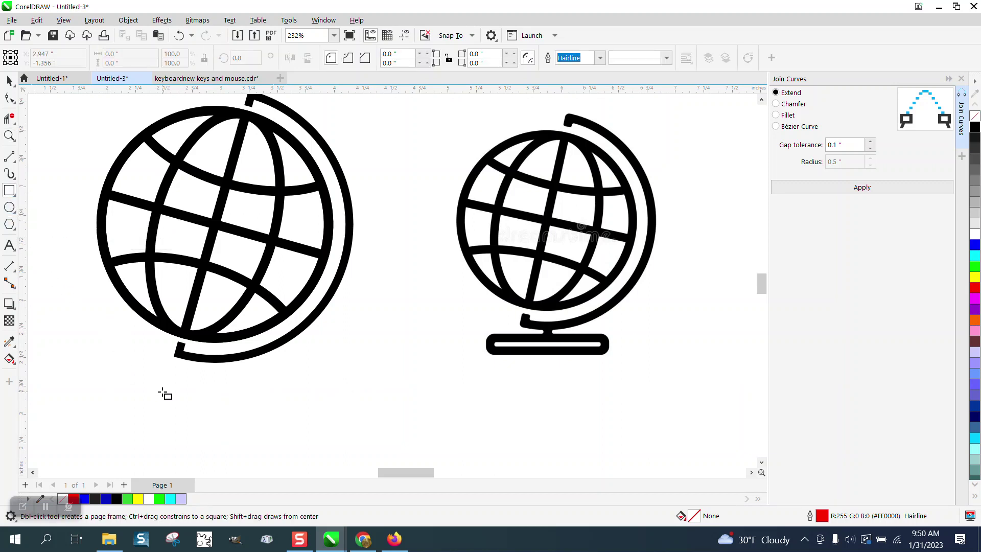
pyautogui.moveTo(126, 376); pyautogui.dragTo(277, 396)
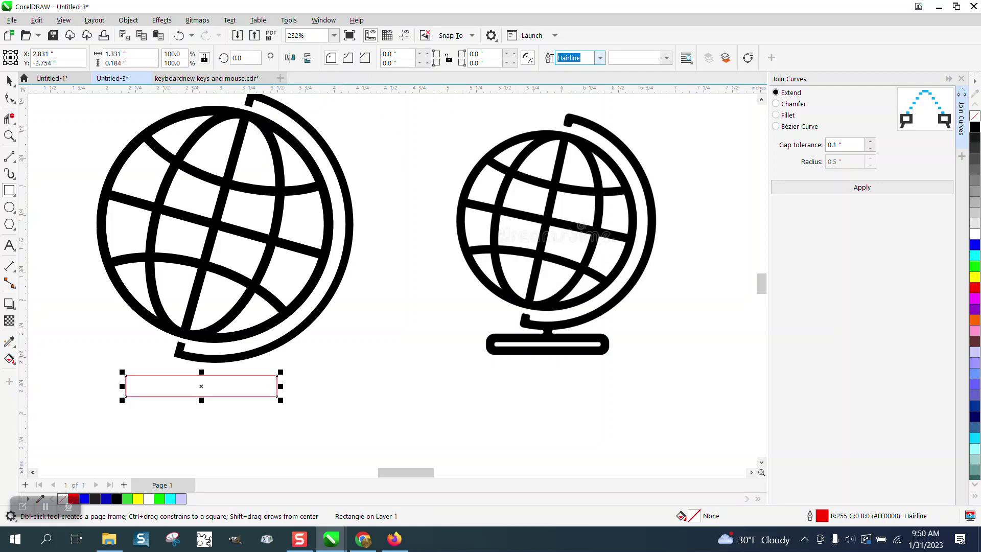
pyautogui.write('5')
pyautogui.press('Return')
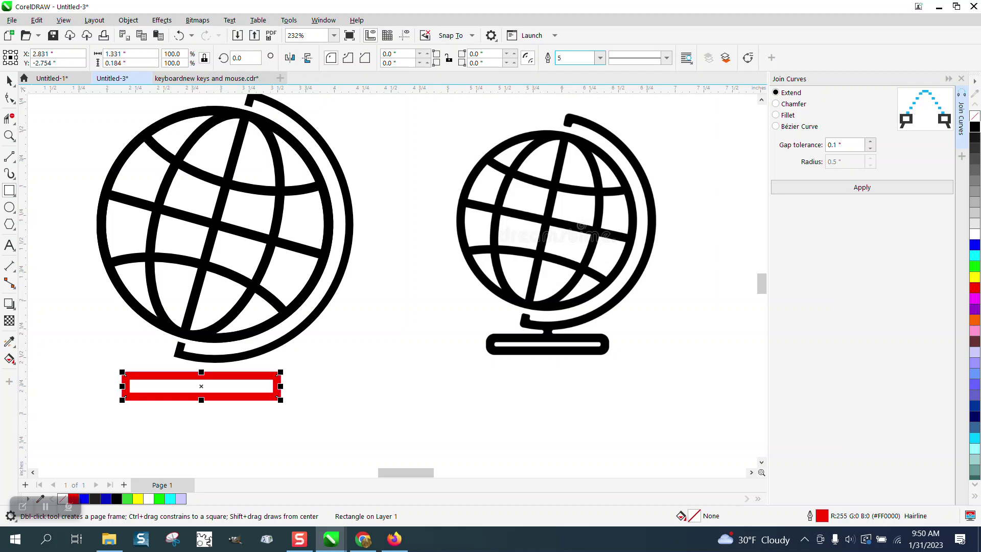
pyautogui.click(448, 58)
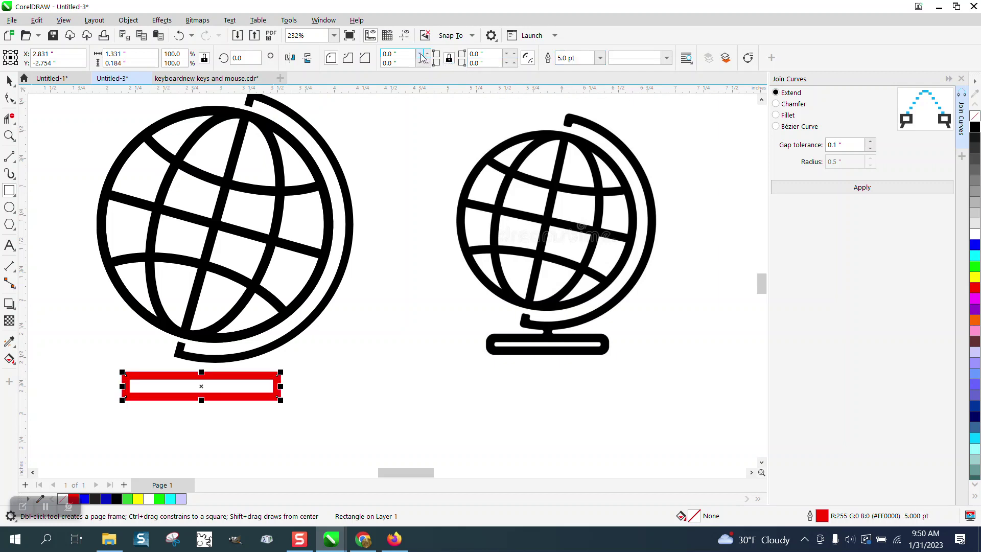
pyautogui.click(428, 53)
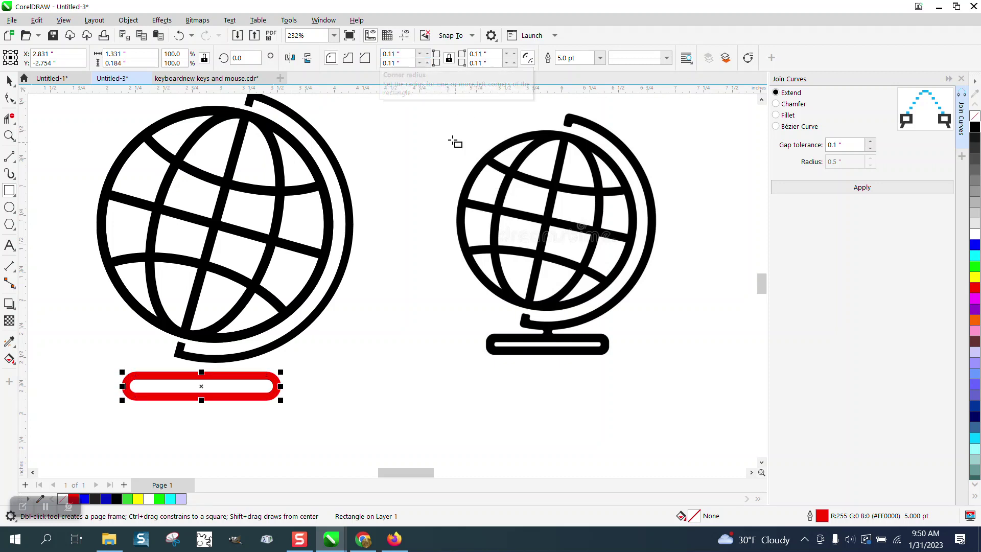
pyautogui.click(407, 62)
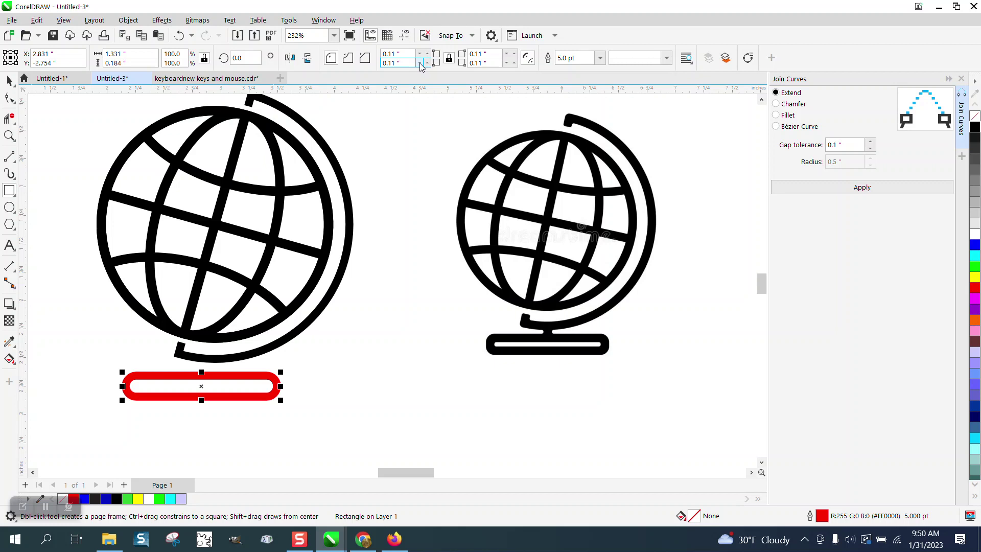
pyautogui.click(419, 62)
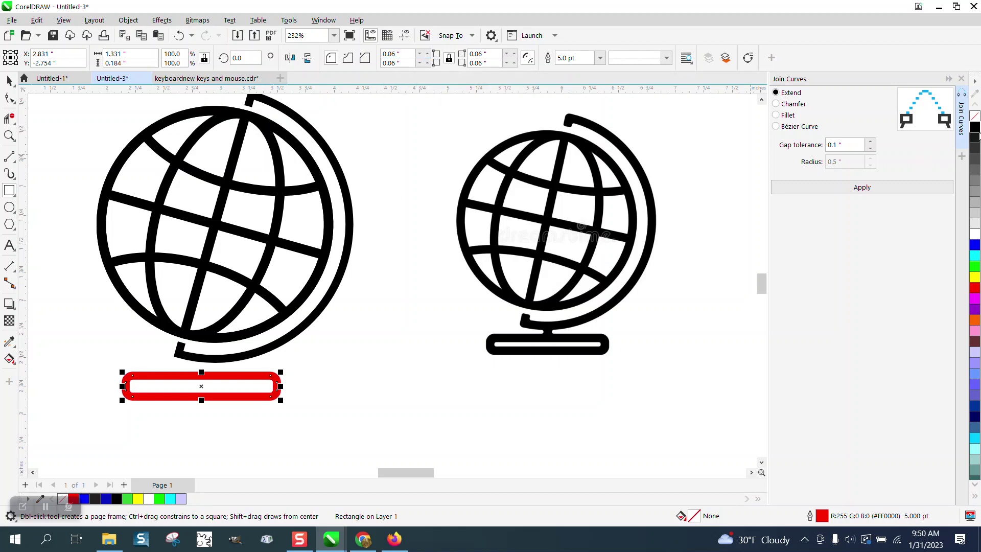
pyautogui.rightClick(976, 128)
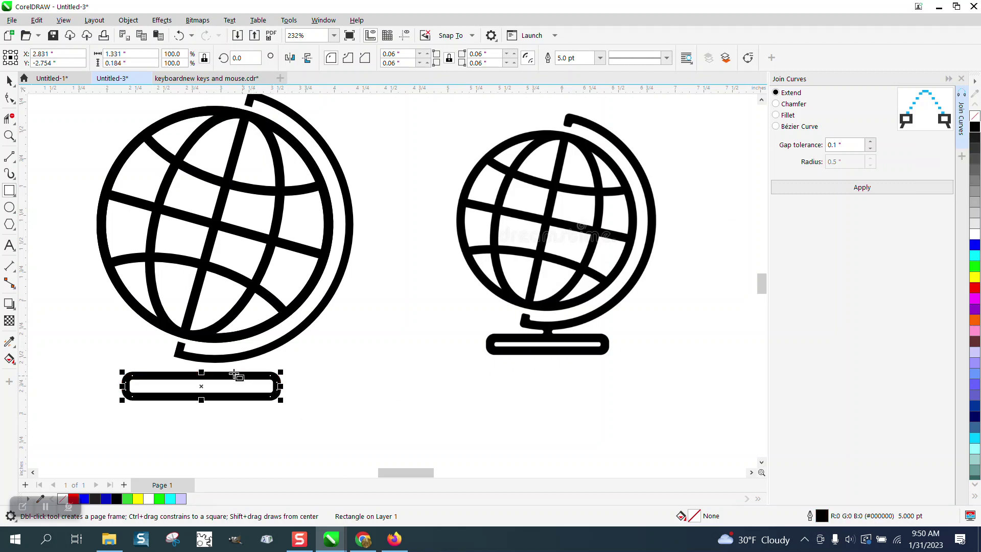
# Convert the base bar's outline to an object with no fill and a black hairline outline
pyautogui.moveTo(198, 382); pyautogui.dragTo(221, 461)
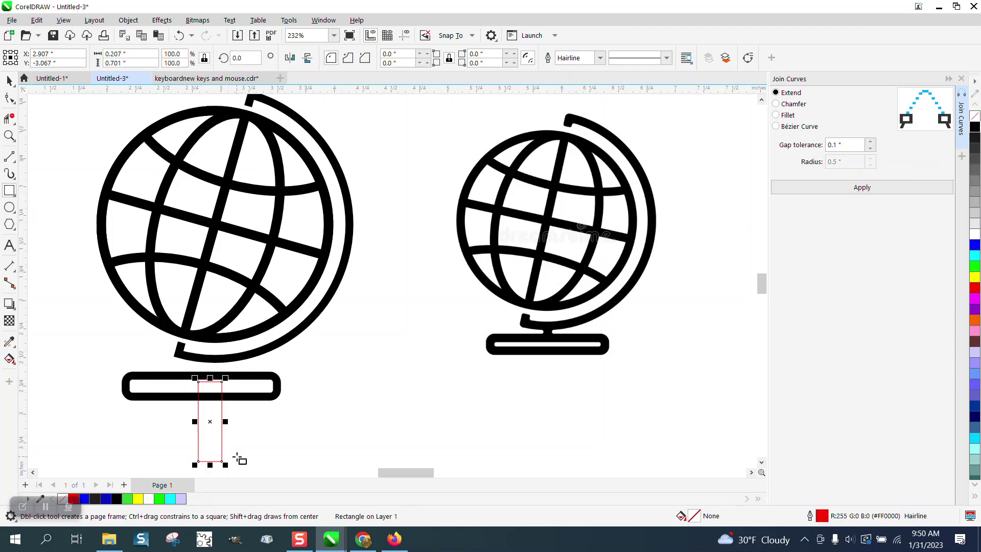
pyautogui.press('Delete')
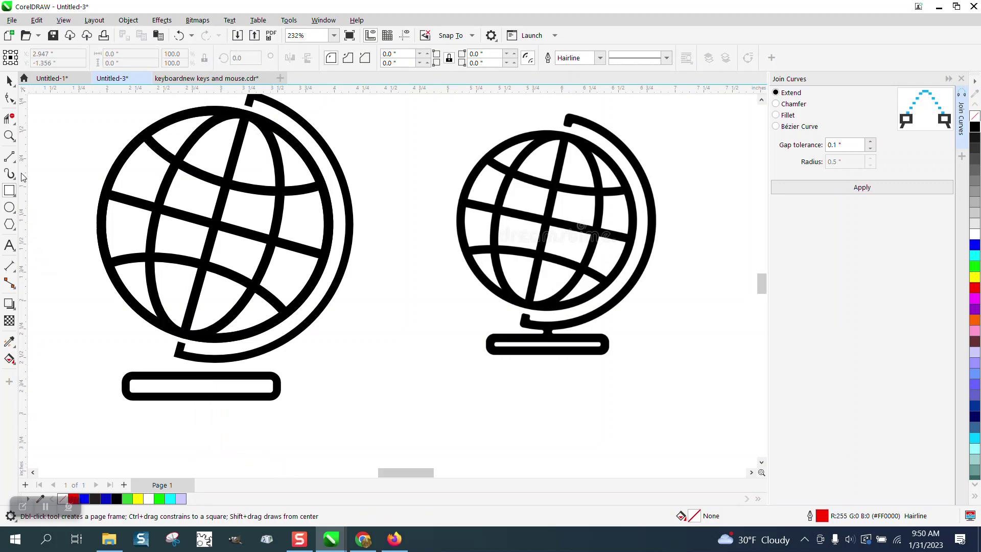
pyautogui.click(10, 80)
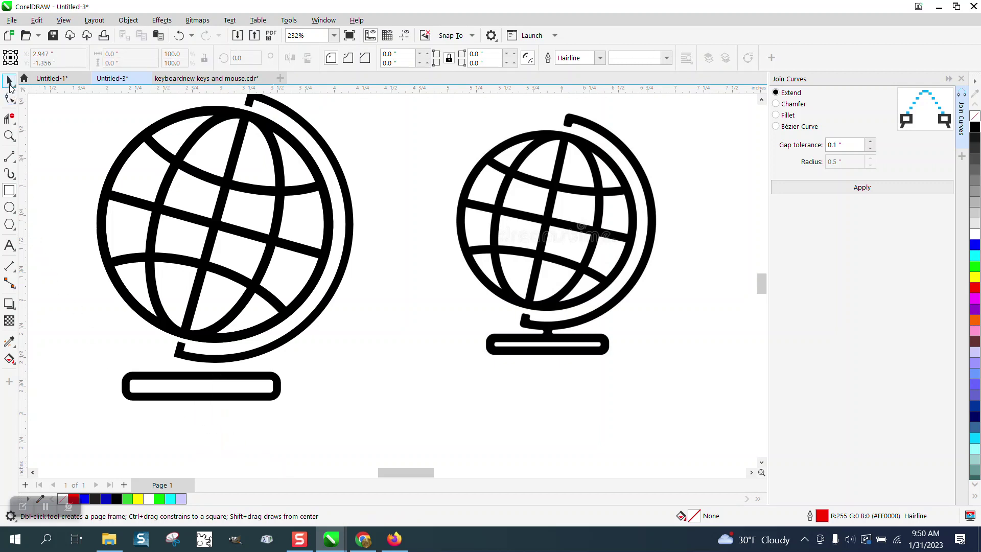
pyautogui.click(147, 379)
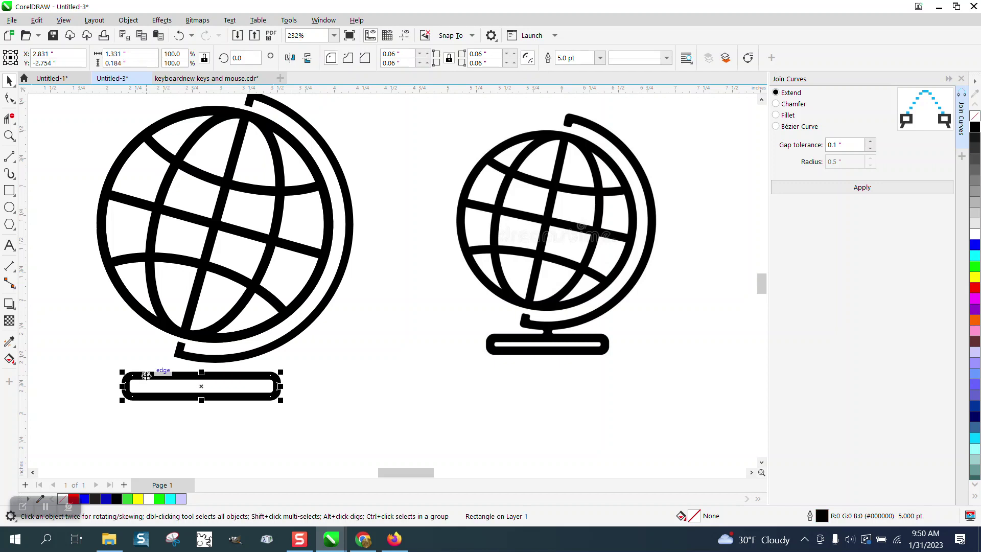
pyautogui.click(128, 20)
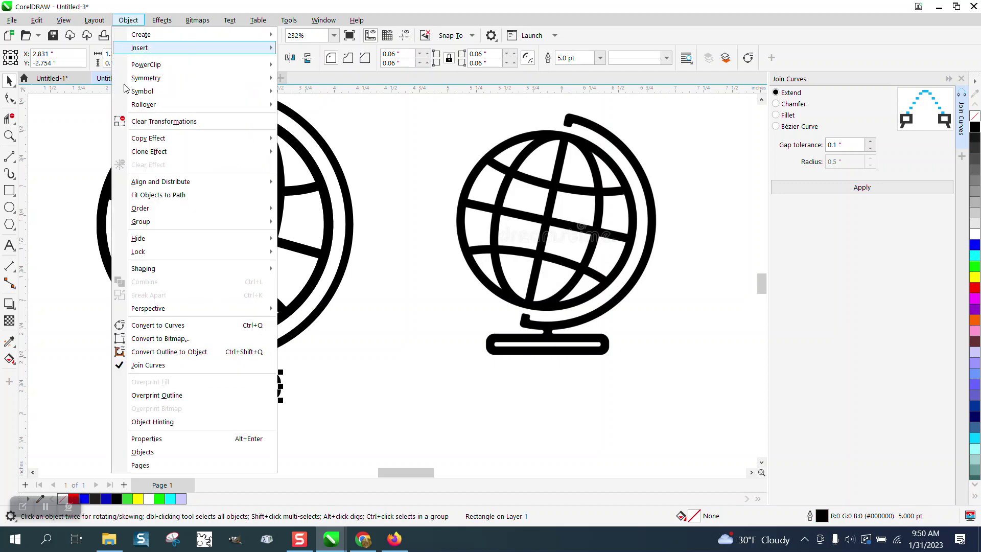
pyautogui.click(170, 351)
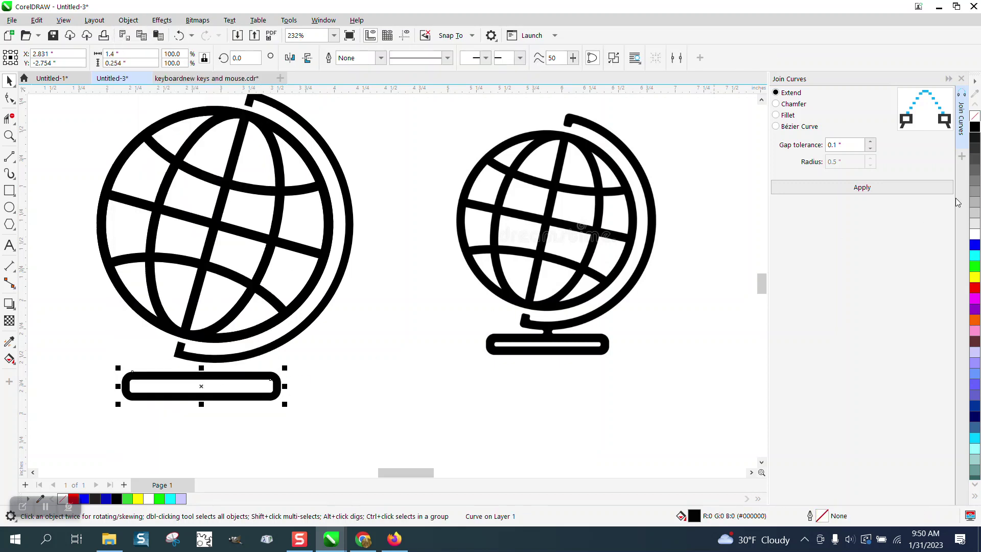
pyautogui.click(975, 116)
pyautogui.rightClick(974, 127)
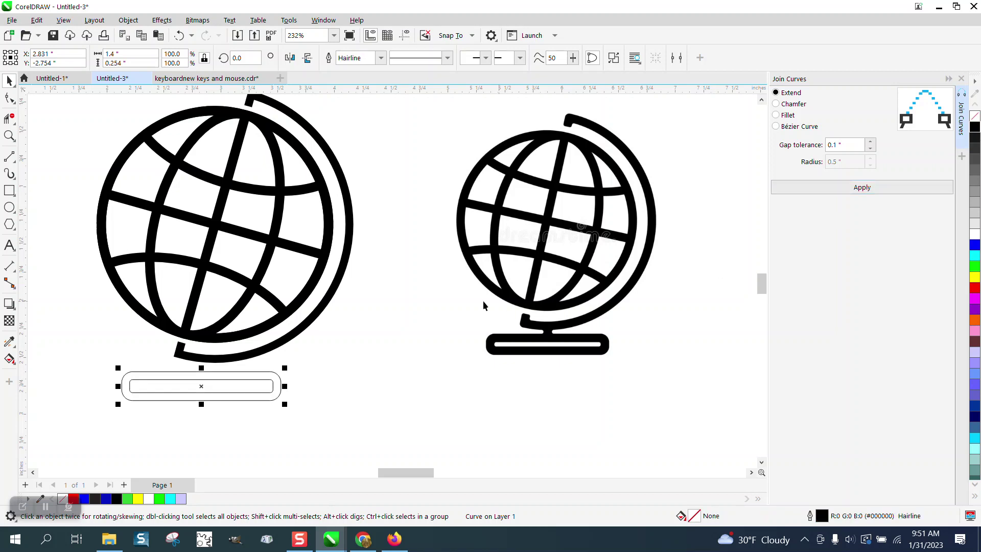
pyautogui.click(287, 341)
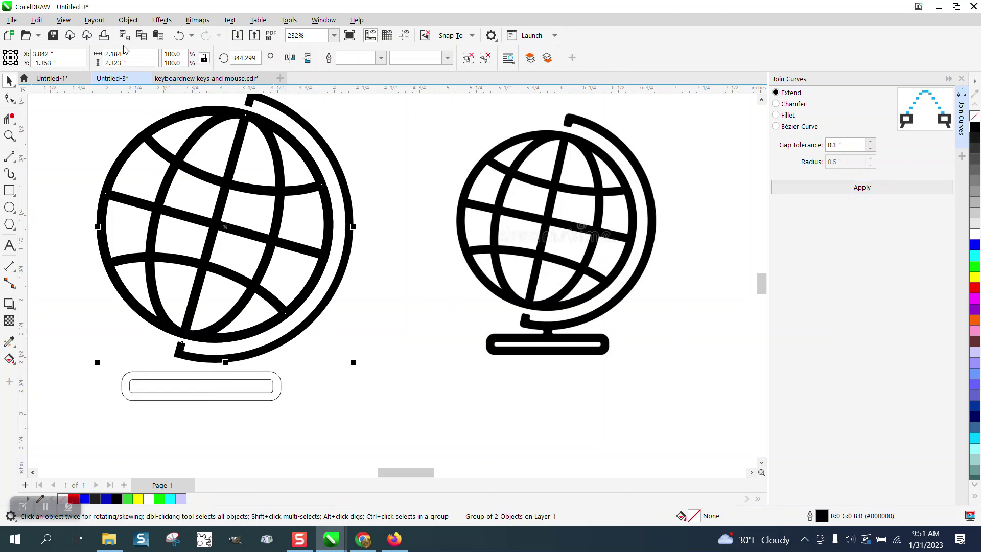
pyautogui.click(127, 21)
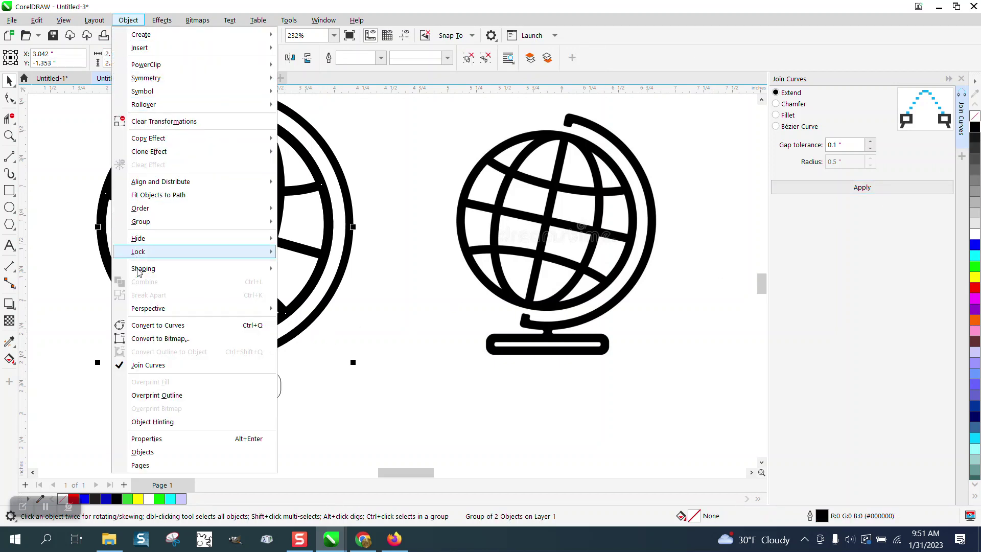
# Convert the globe group to curves
pyautogui.click(317, 339)
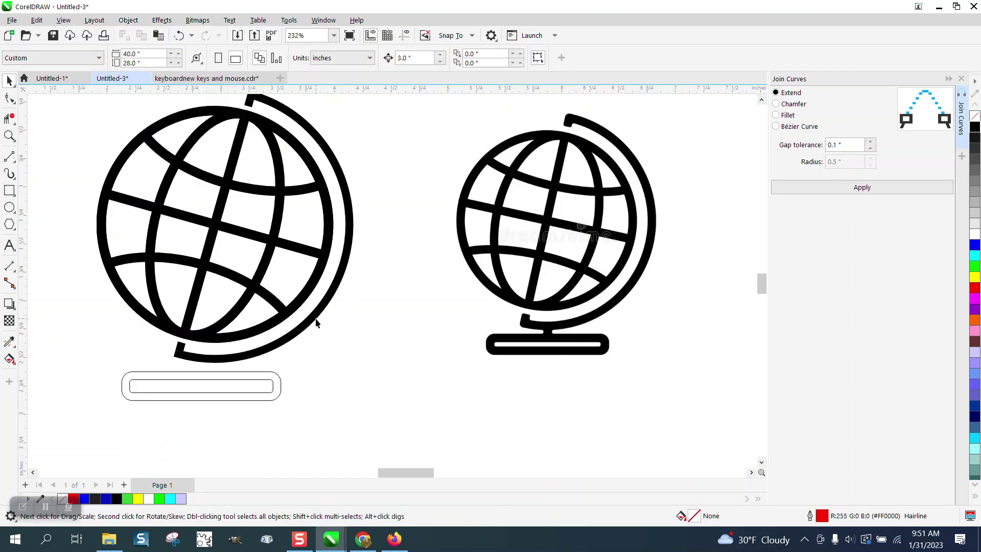
pyautogui.click(304, 307)
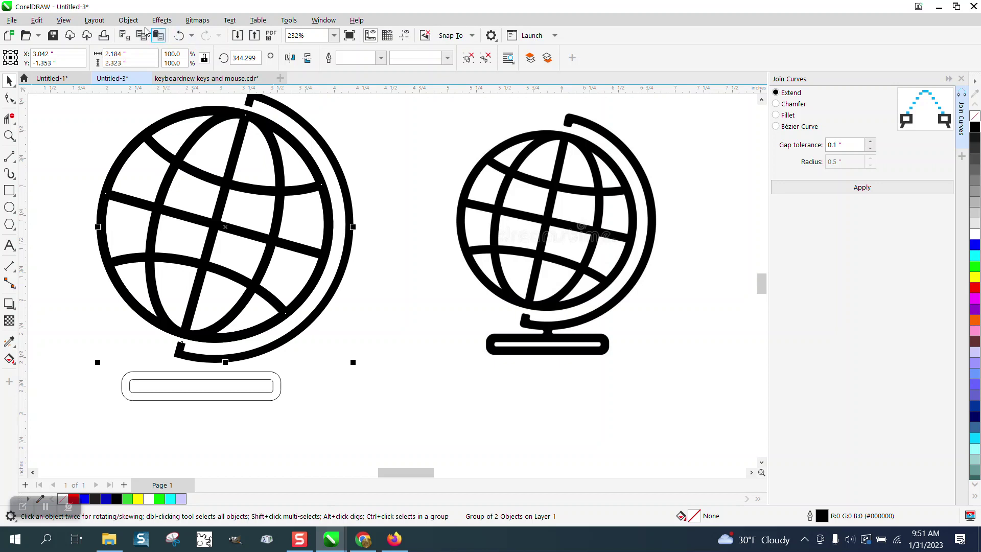
pyautogui.click(128, 22)
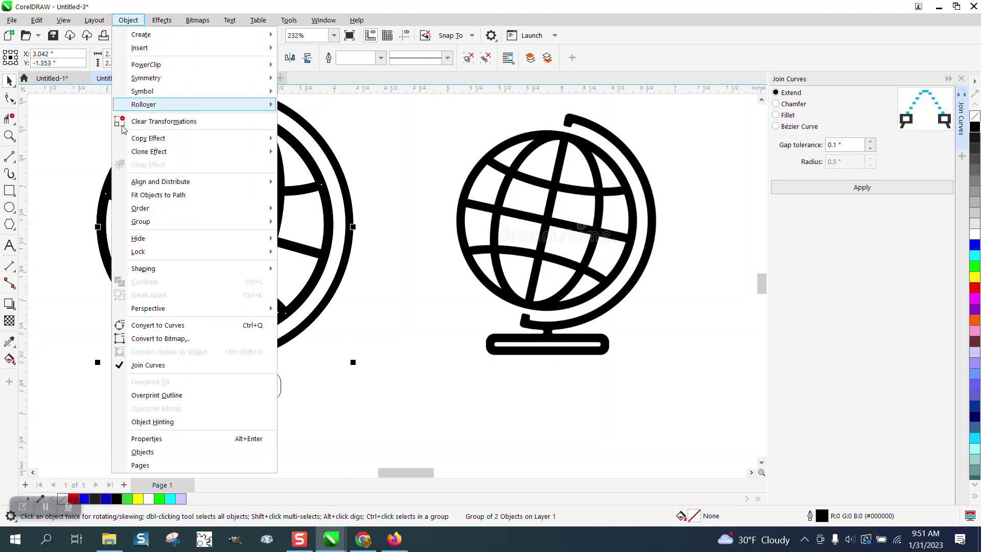
pyautogui.click(156, 326)
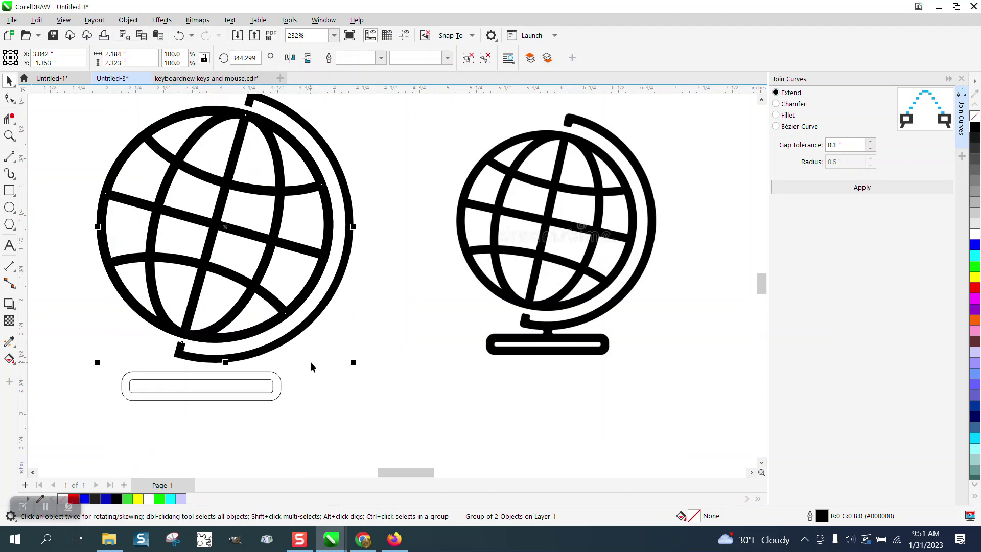
pyautogui.click(127, 20)
pyautogui.click(301, 341)
# Try outline changes on the globe, then undo back to its black fill and outline
pyautogui.click(306, 333)
pyautogui.rightClick(975, 122)
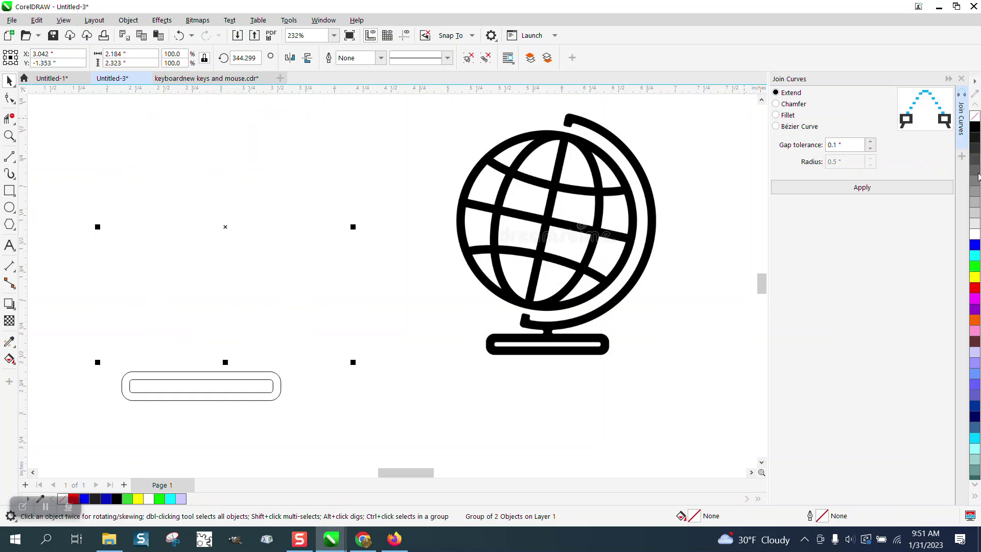
pyautogui.rightClick(974, 130)
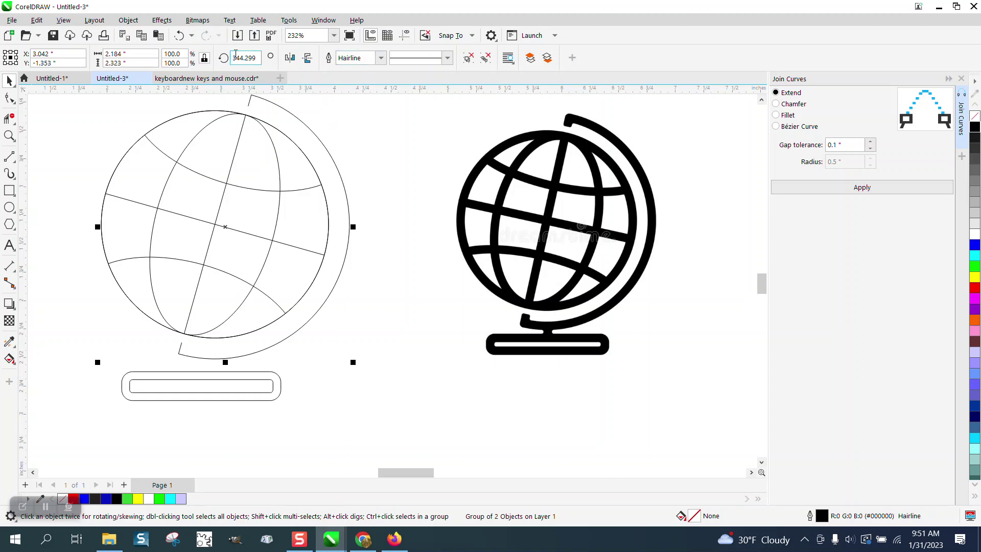
pyautogui.click(179, 36)
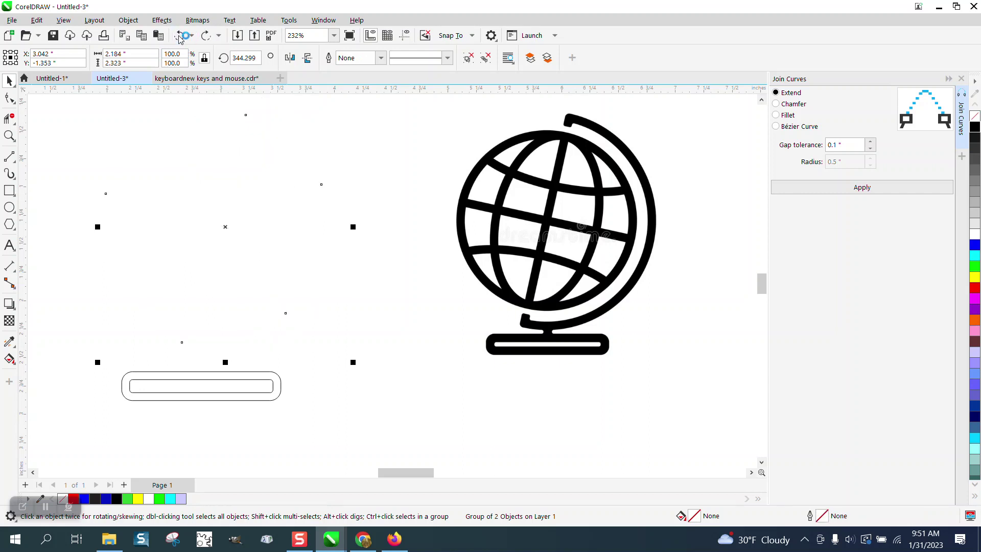
pyautogui.click(179, 36)
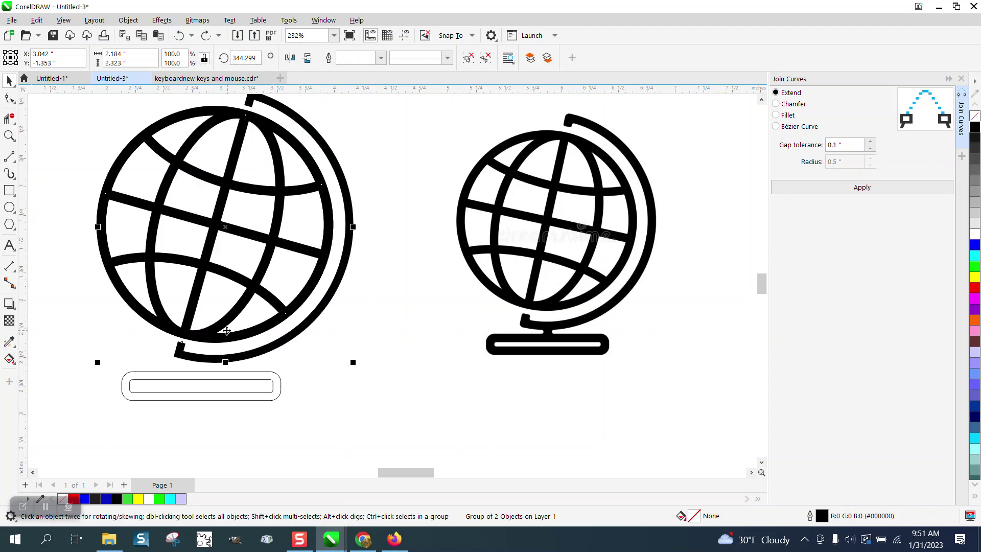
# Draw a thin tall post rectangle and centre it on the base bar
pyautogui.click(10, 136)
pyautogui.moveTo(141, 295); pyautogui.dragTo(272, 409)
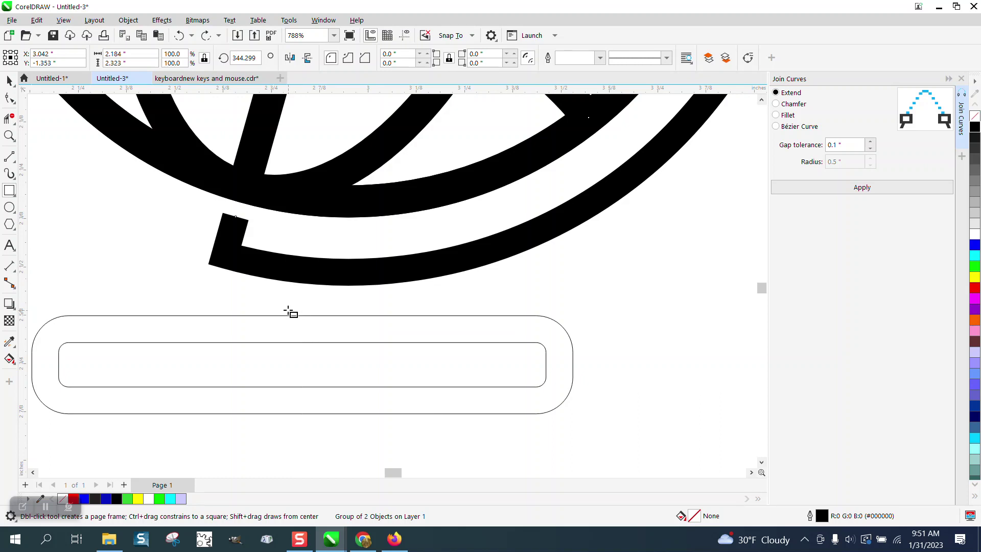
pyautogui.moveTo(287, 305); pyautogui.dragTo(324, 391)
pyautogui.click(10, 80)
pyautogui.scroll(-1, 146, 245)
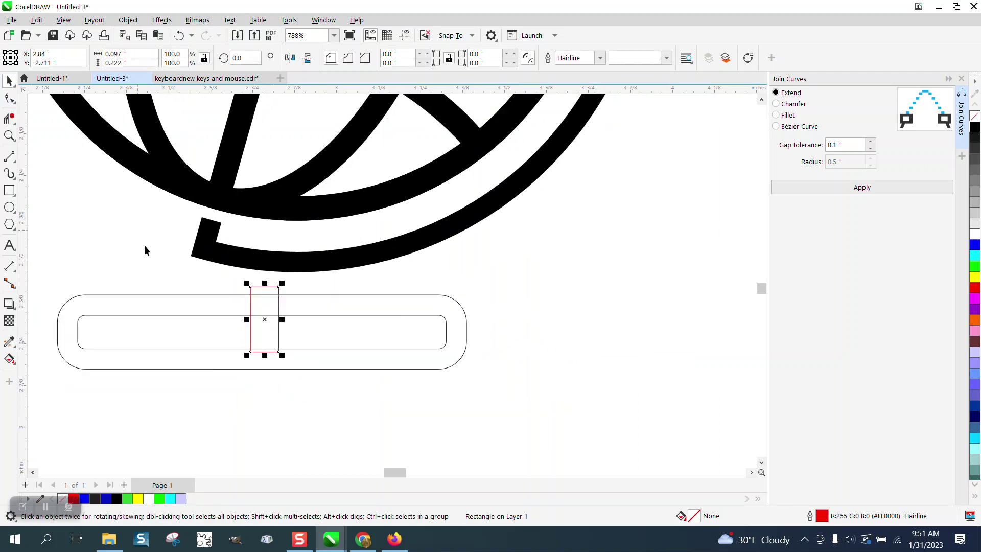
pyautogui.moveTo(44, 275); pyautogui.dragTo(517, 386)
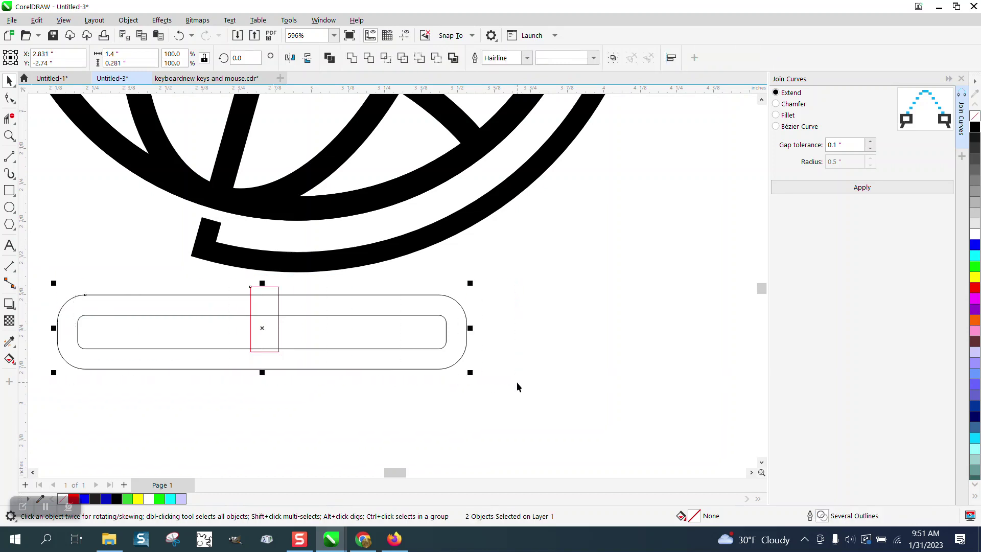
pyautogui.press('Down')
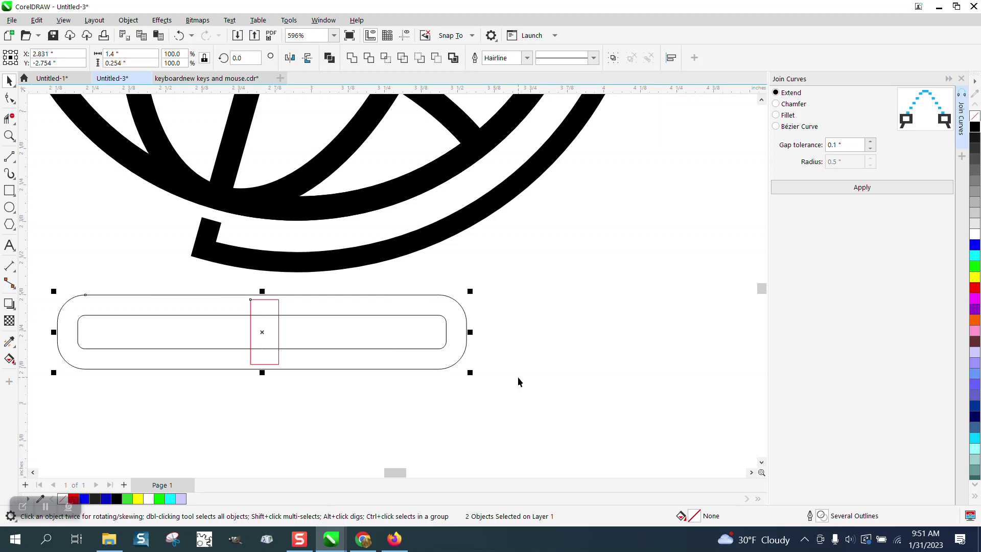
pyautogui.press('Left')
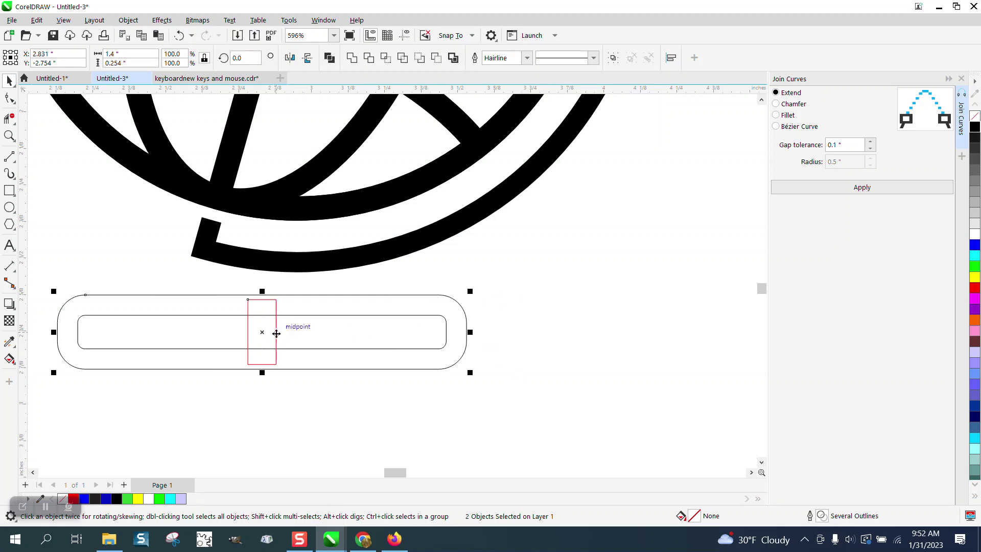
pyautogui.moveTo(262, 333); pyautogui.dragTo(262, 325)
pyautogui.click(178, 36)
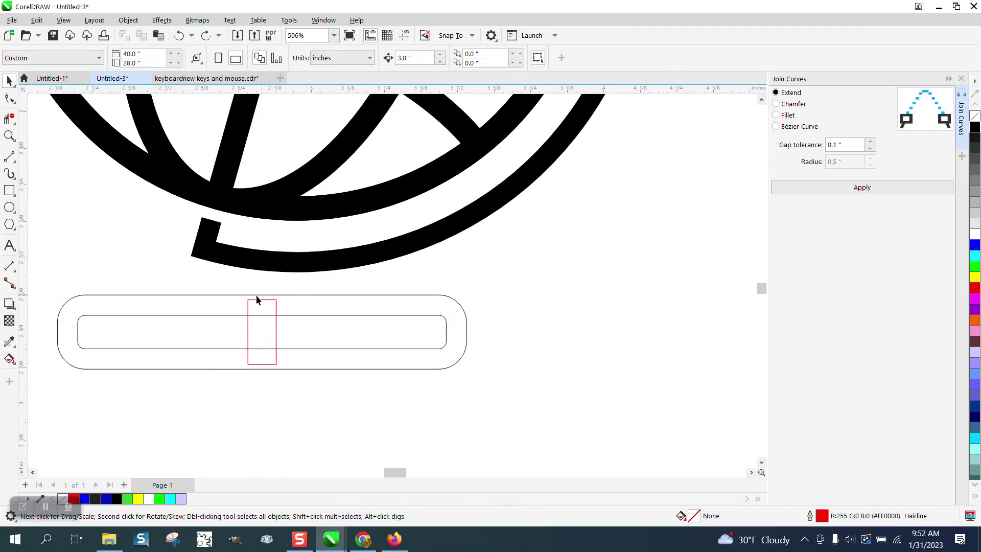
# Make the post narrower, re-centre it on the base, and move it up toward the arm
pyautogui.click(272, 354)
pyautogui.moveTo(277, 333); pyautogui.dragTo(271, 332)
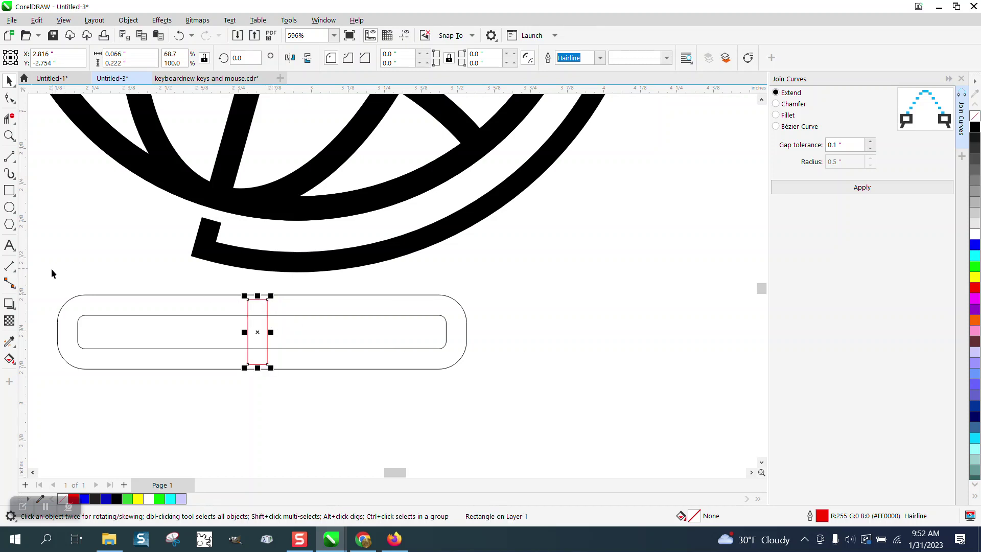
pyautogui.moveTo(51, 269); pyautogui.dragTo(390, 375)
pyautogui.moveTo(509, 397); pyautogui.dragTo(510, 397)
pyautogui.press('Right')
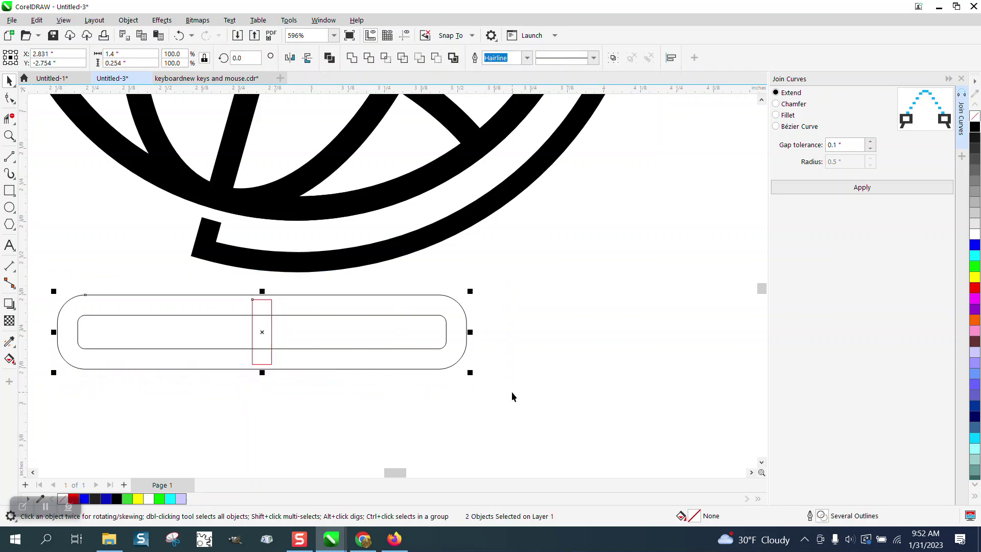
pyautogui.click(299, 343)
pyautogui.click(270, 334)
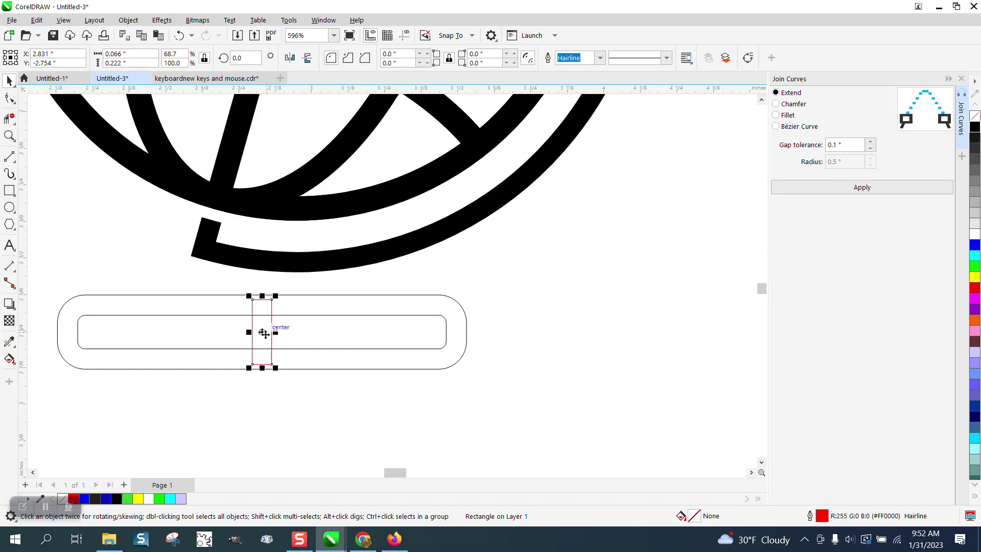
pyautogui.moveTo(263, 333); pyautogui.dragTo(262, 297)
pyautogui.click(9, 119)
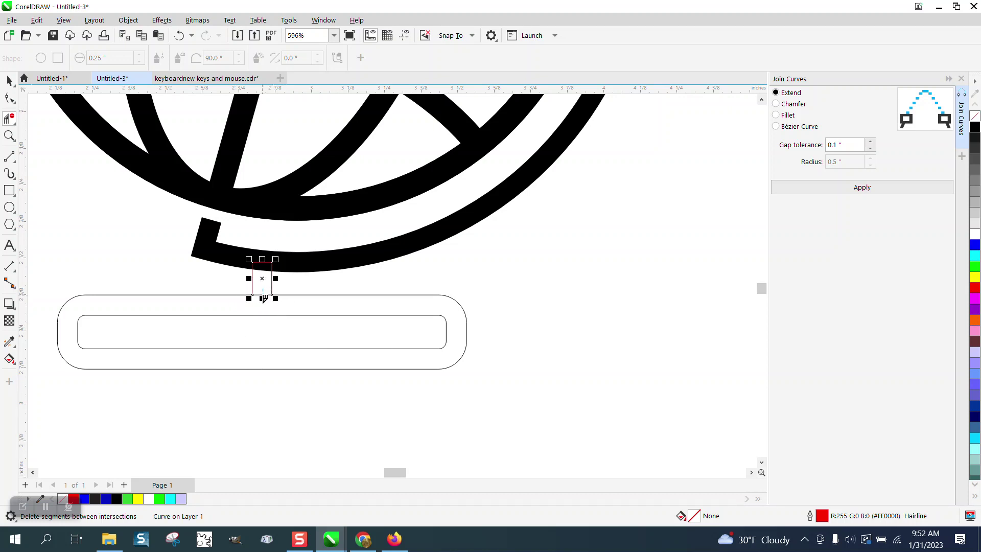
# Smart Fill the enclosed base bar and post region with solid black
pyautogui.click(9, 359)
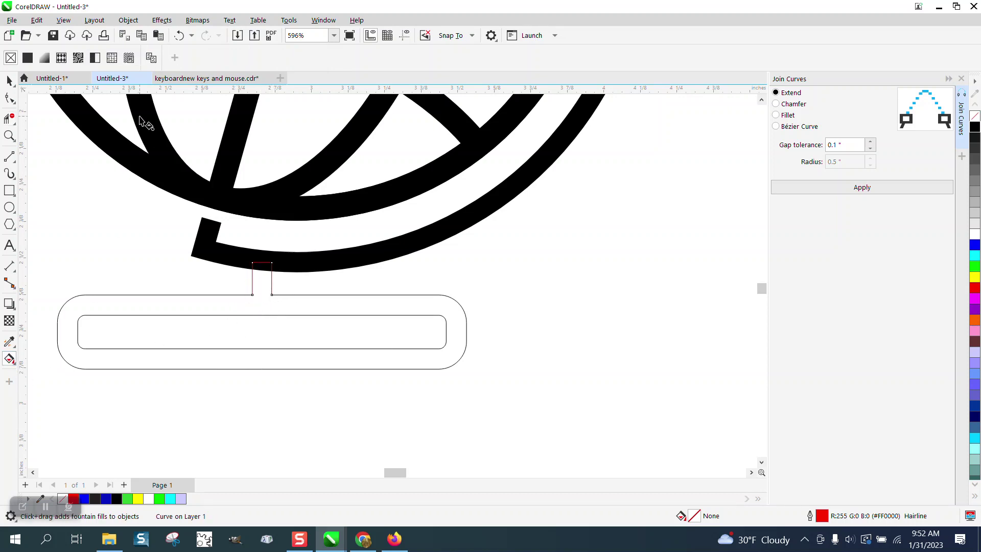
pyautogui.hotkey('shift', 'g')
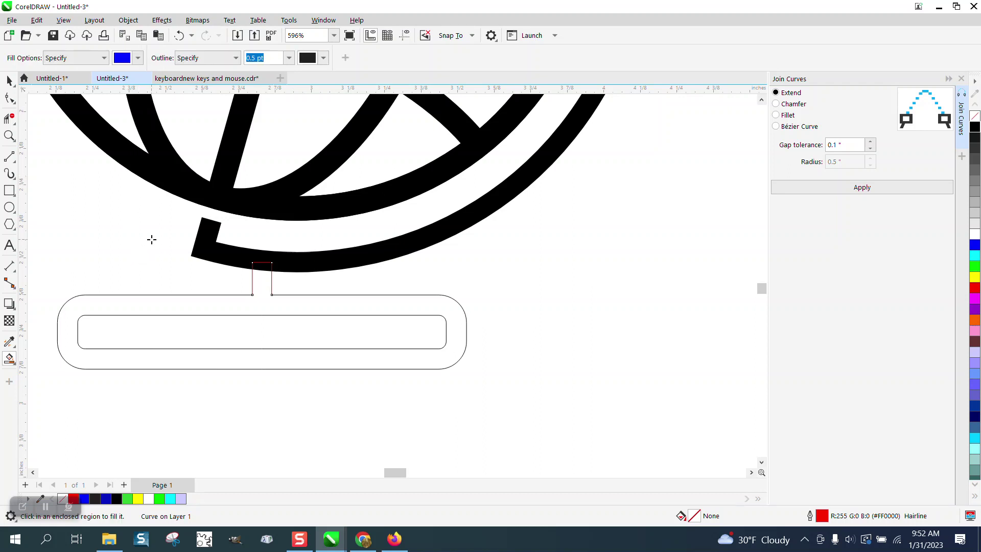
pyautogui.click(138, 58)
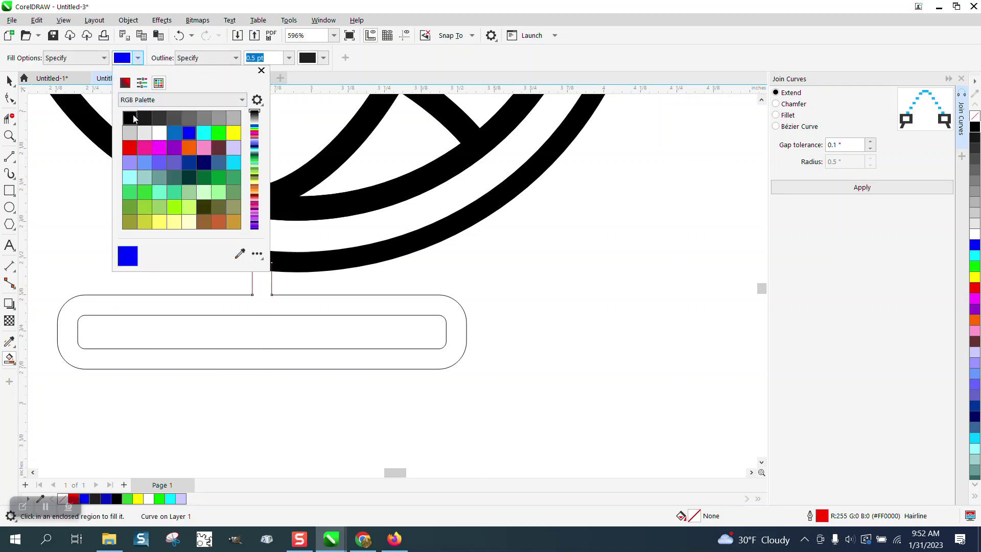
pyautogui.click(129, 117)
pyautogui.click(331, 311)
pyautogui.click(330, 308)
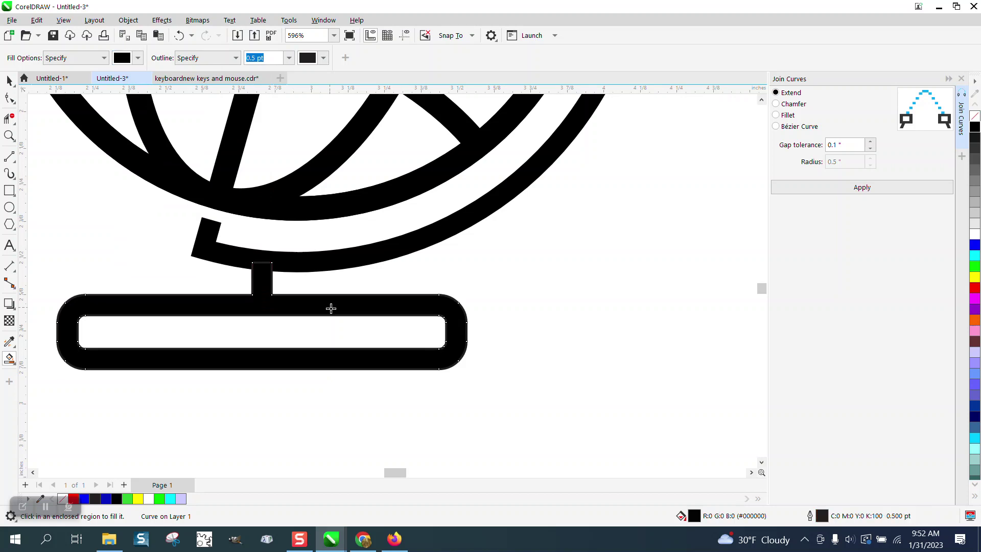
# Select the new black base shape, then deselect it and zoom out
pyautogui.click(9, 80)
pyautogui.scroll(-1, 442, 410)
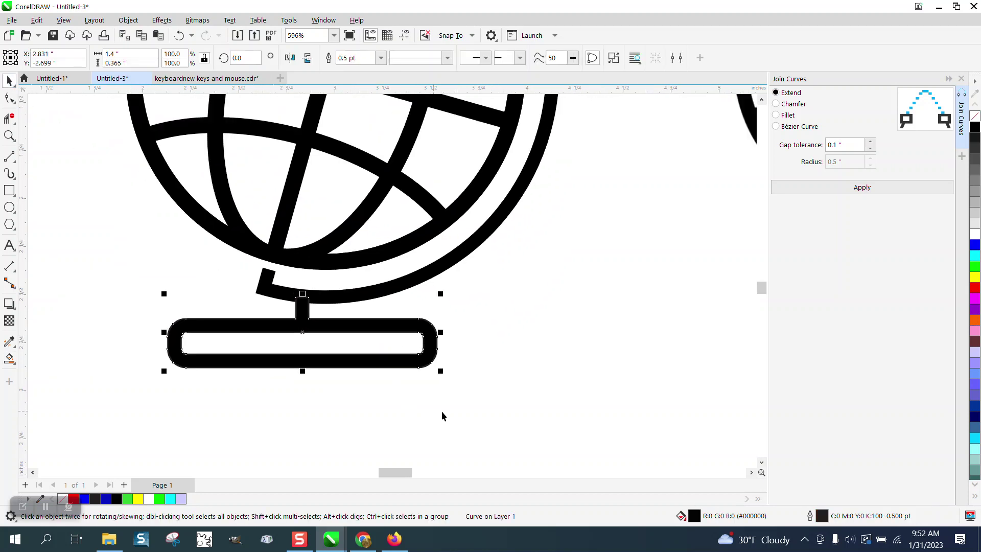
pyautogui.click(546, 385)
pyautogui.scroll(-1, 490, 375)
pyautogui.scroll(-1, 489, 378)
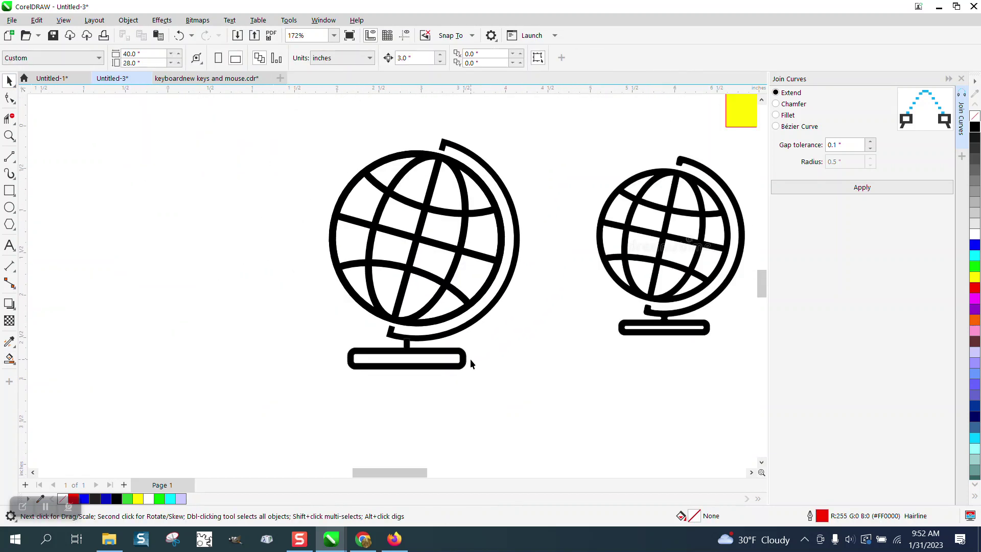
# Zoom in to compare the reference arm's top with the left globe's arm tip
pyautogui.click(10, 136)
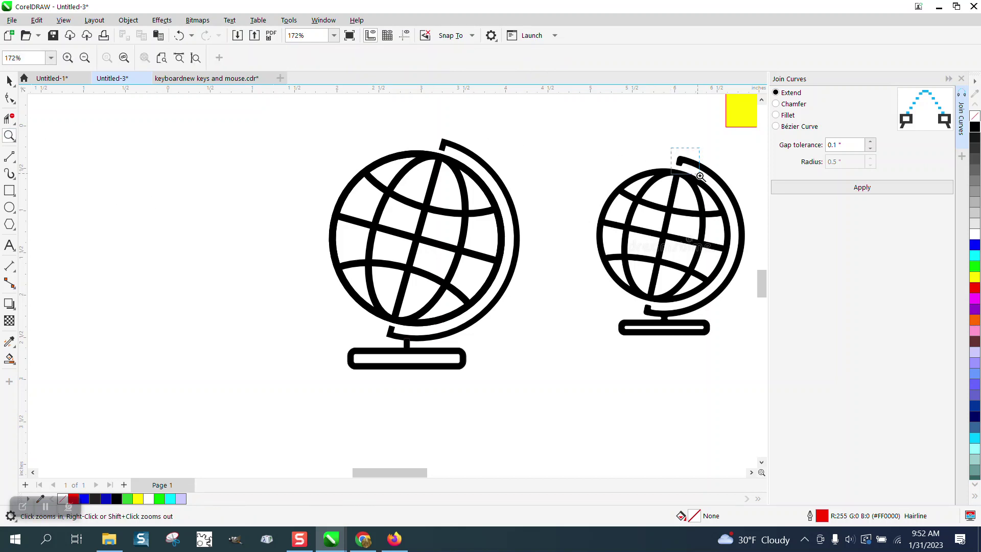
pyautogui.click(676, 152)
pyautogui.scroll(-1, 511, 194)
pyautogui.scroll(-3, 492, 201)
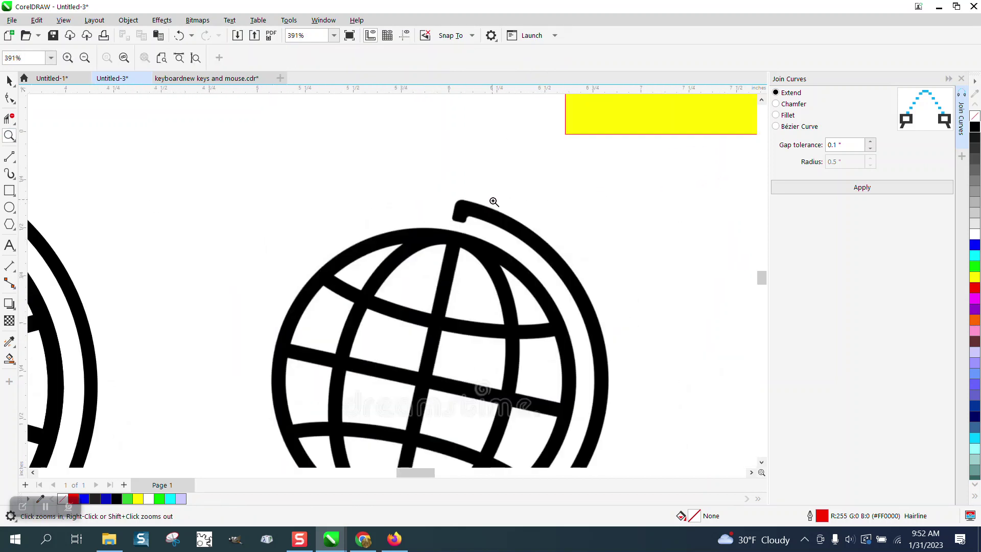
pyautogui.moveTo(220, 175); pyautogui.dragTo(303, 217)
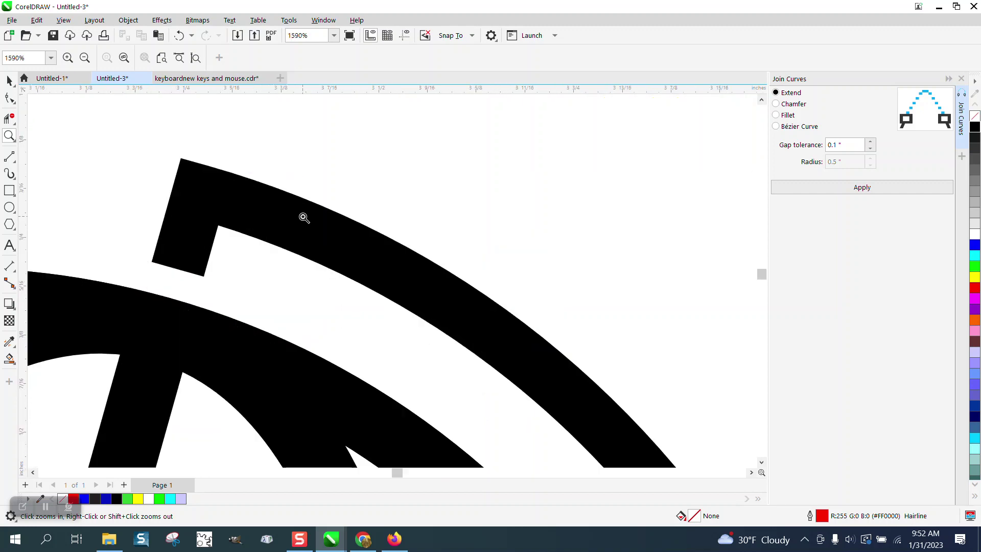
pyautogui.scroll(-6, 304, 218)
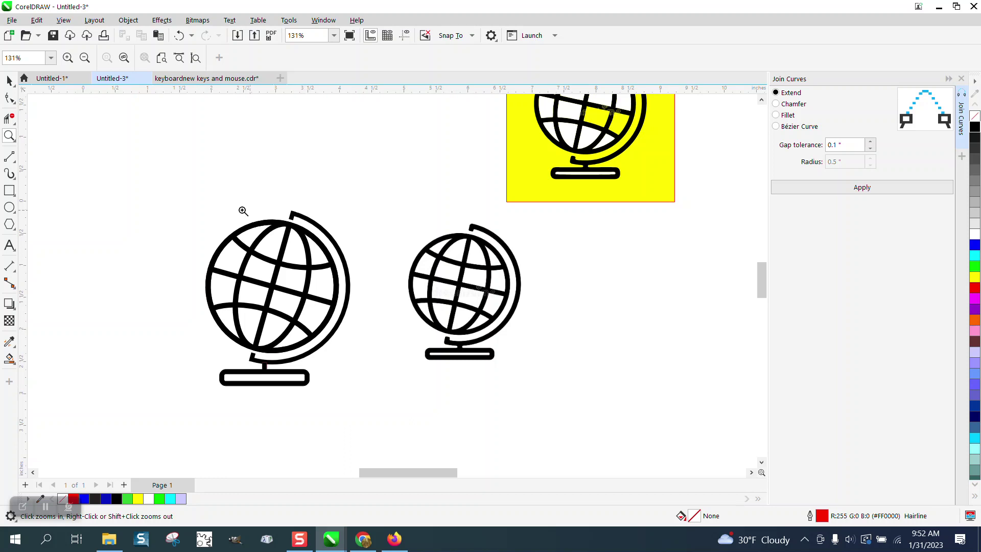
# Marquee-select all parts of the left globe and enlarge it slightly by a corner handle
pyautogui.press('space')
pyautogui.moveTo(138, 167); pyautogui.dragTo(281, 329)
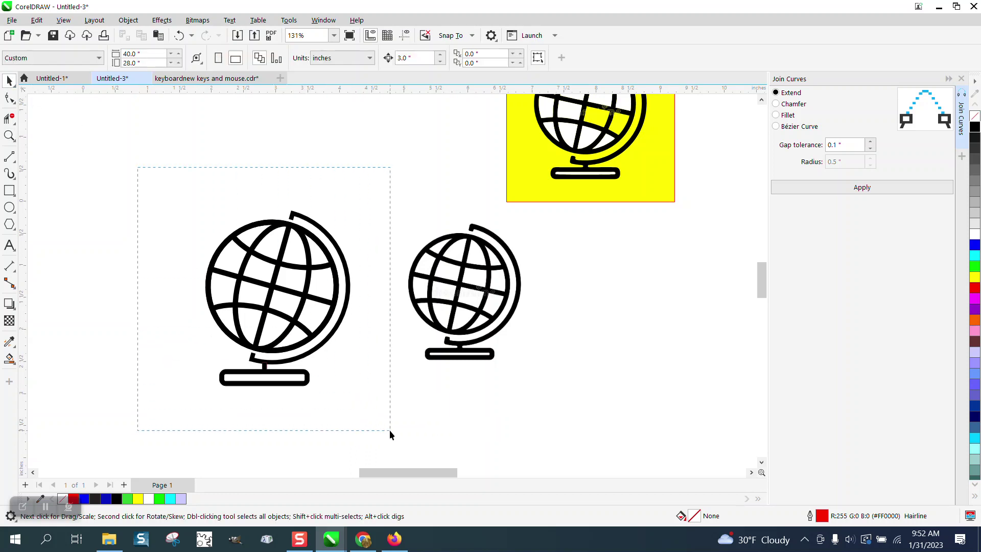
pyautogui.moveTo(389, 430); pyautogui.dragTo(389, 430)
pyautogui.moveTo(352, 390); pyautogui.dragTo(366, 405)
# Turn on Scale with object in the globe group's outline pen settings
pyautogui.click(317, 257)
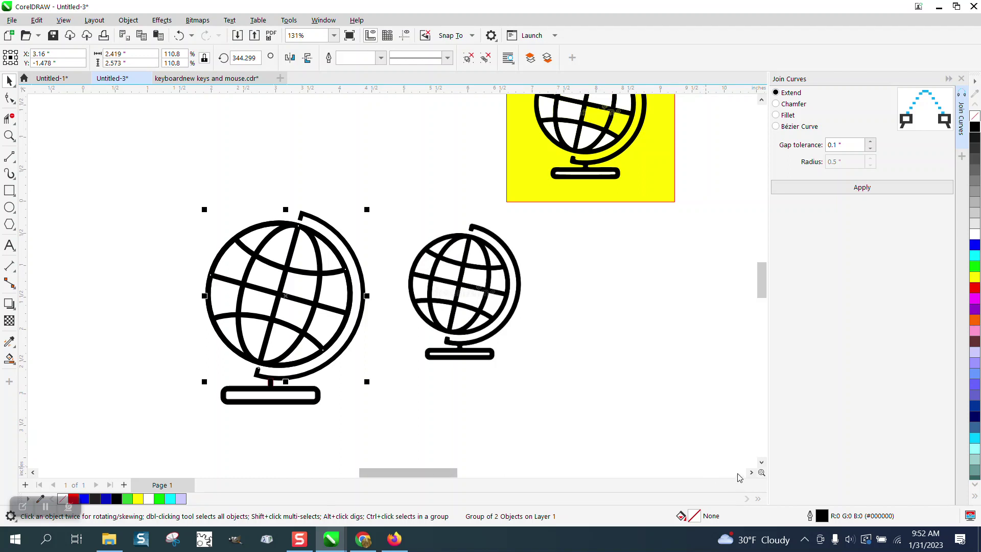
pyautogui.press('F12')
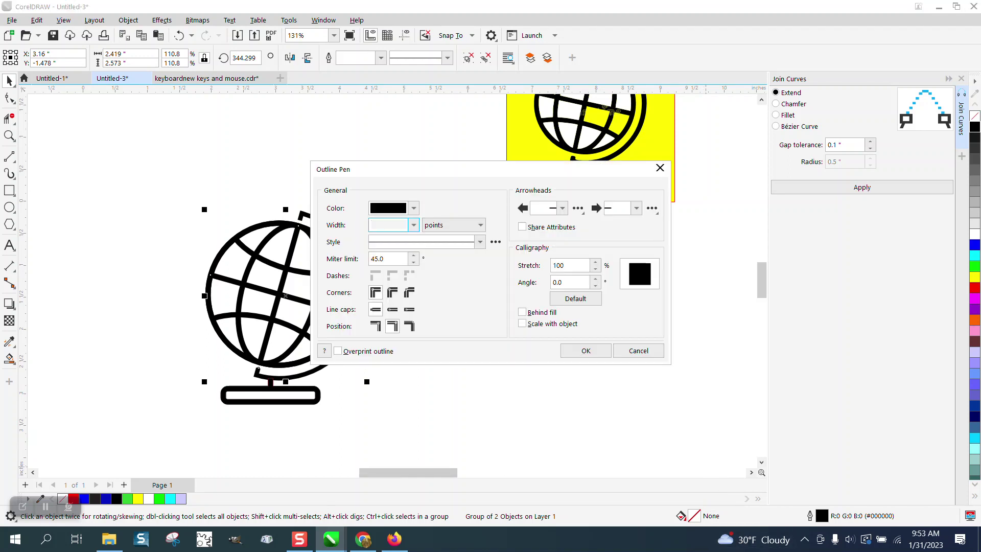
pyautogui.click(522, 324)
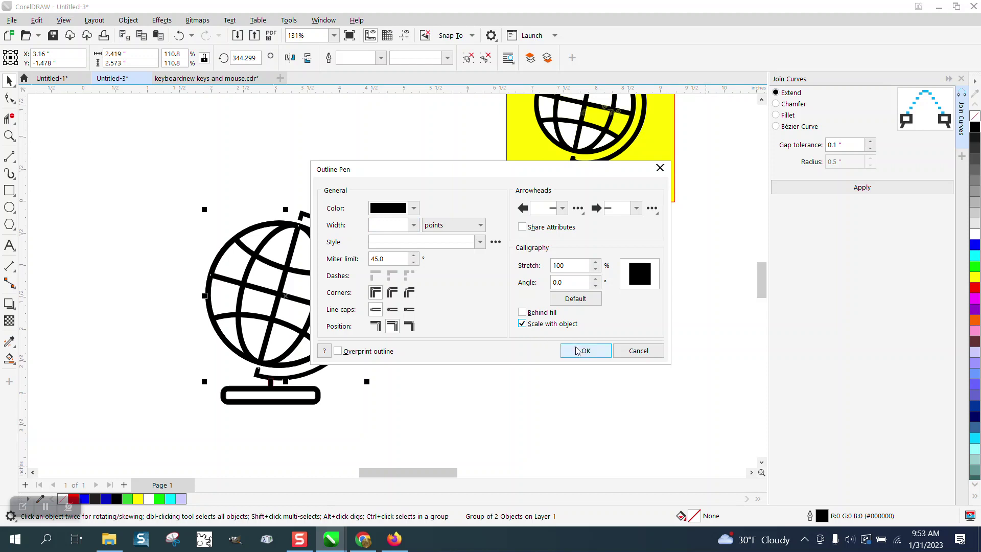
pyautogui.click(562, 352)
pyautogui.click(359, 239)
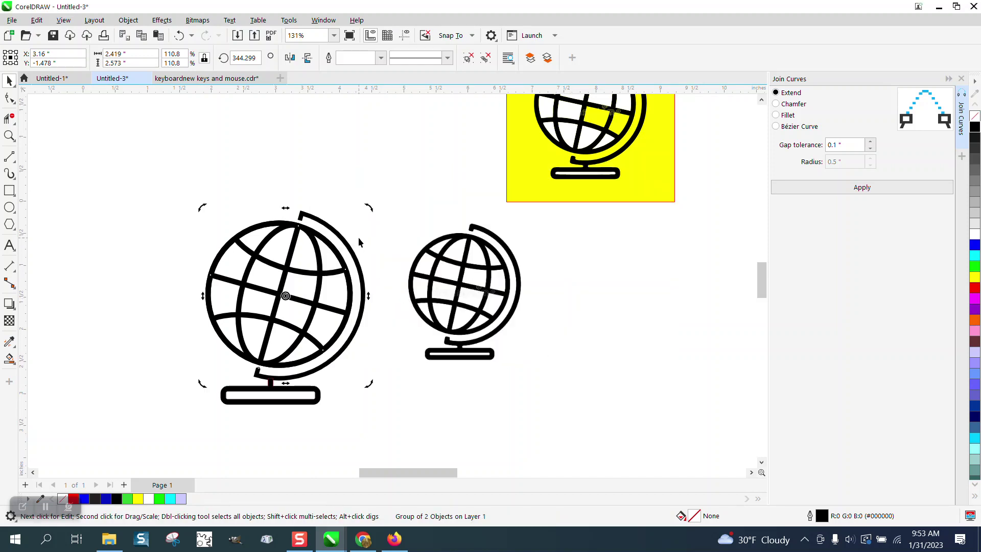
# Select and zoom in on the small globe, then resize it to 1.389 × 1.711 inches
pyautogui.scroll(-1, 367, 255)
pyautogui.moveTo(197, 196); pyautogui.dragTo(274, 273)
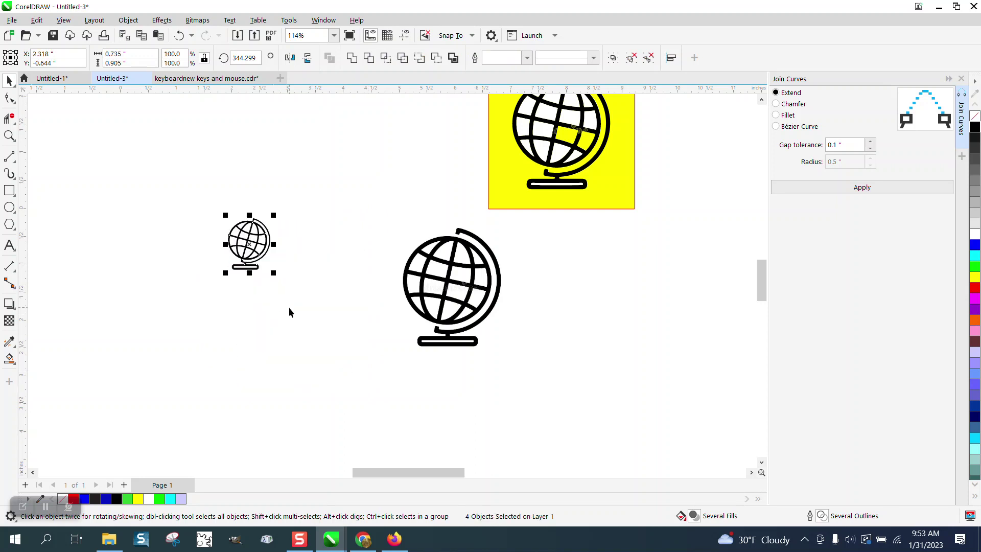
pyautogui.click(9, 135)
pyautogui.moveTo(197, 204); pyautogui.dragTo(318, 300)
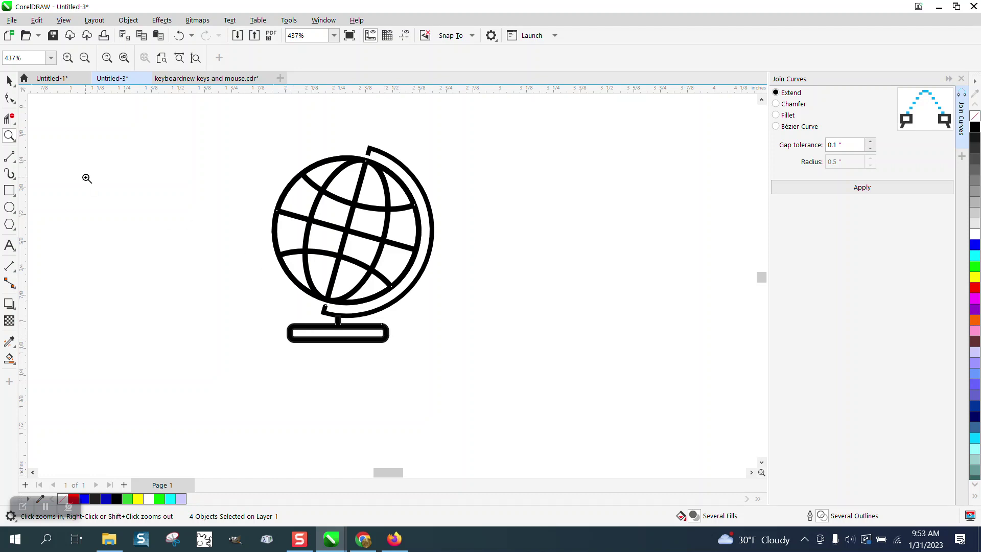
pyautogui.click(9, 81)
pyautogui.scroll(-3, 401, 274)
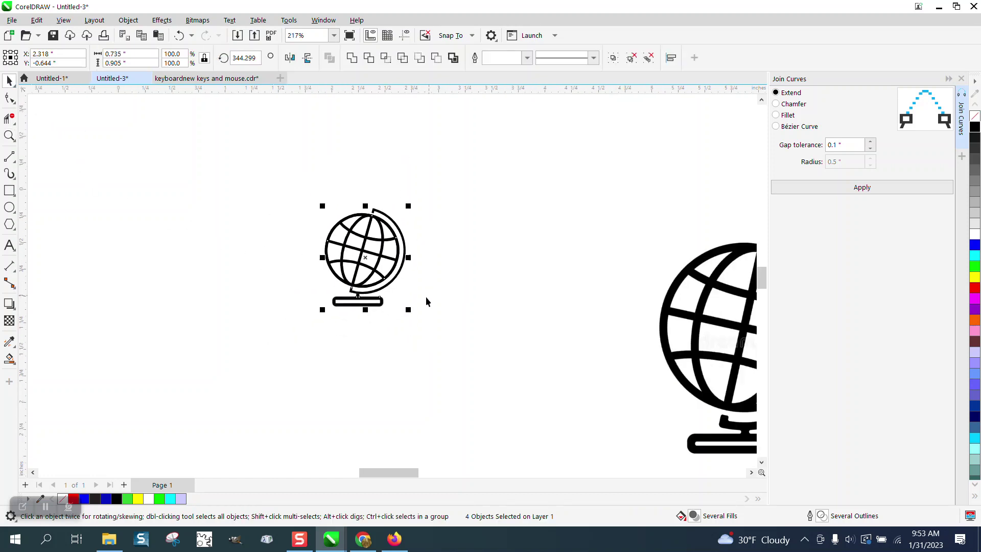
pyautogui.moveTo(410, 313); pyautogui.dragTo(532, 403)
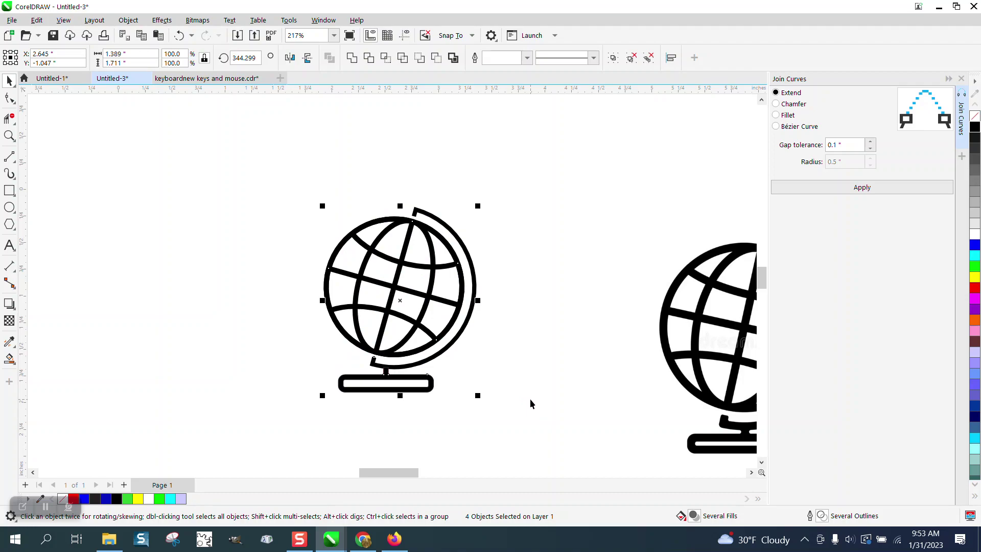